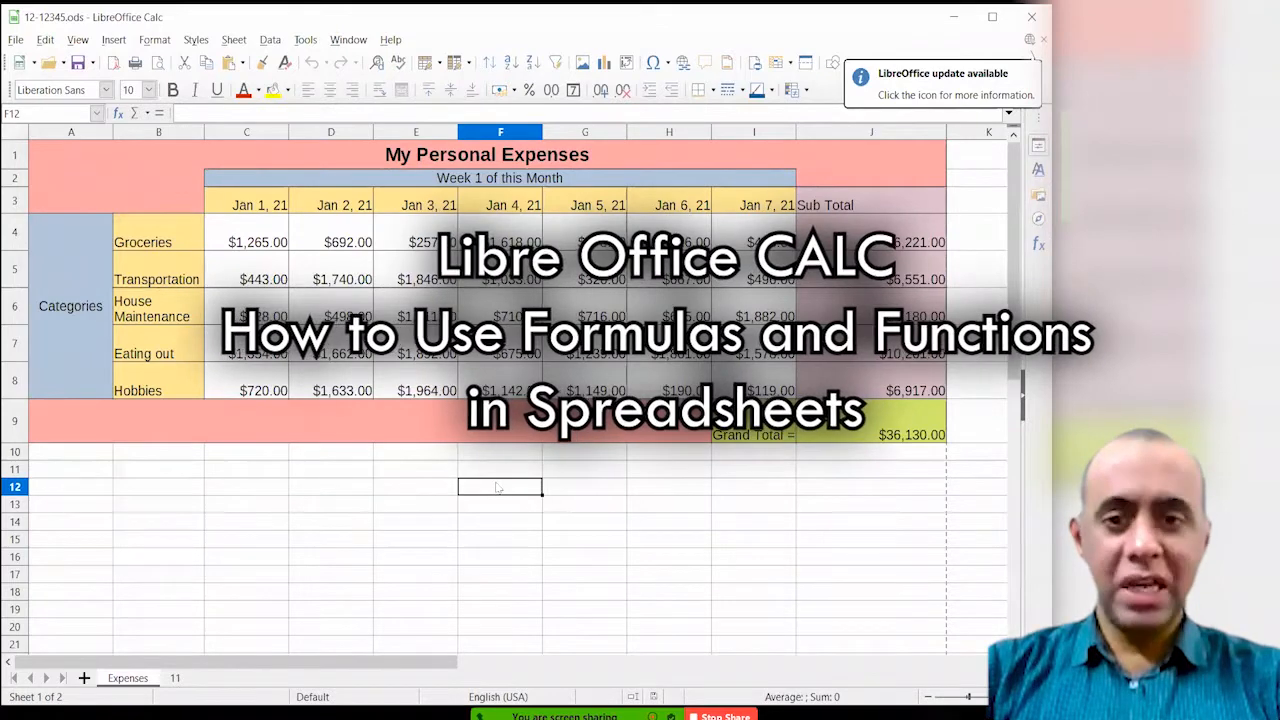
{"action": "left_click", "coordinate": [578, 505]}
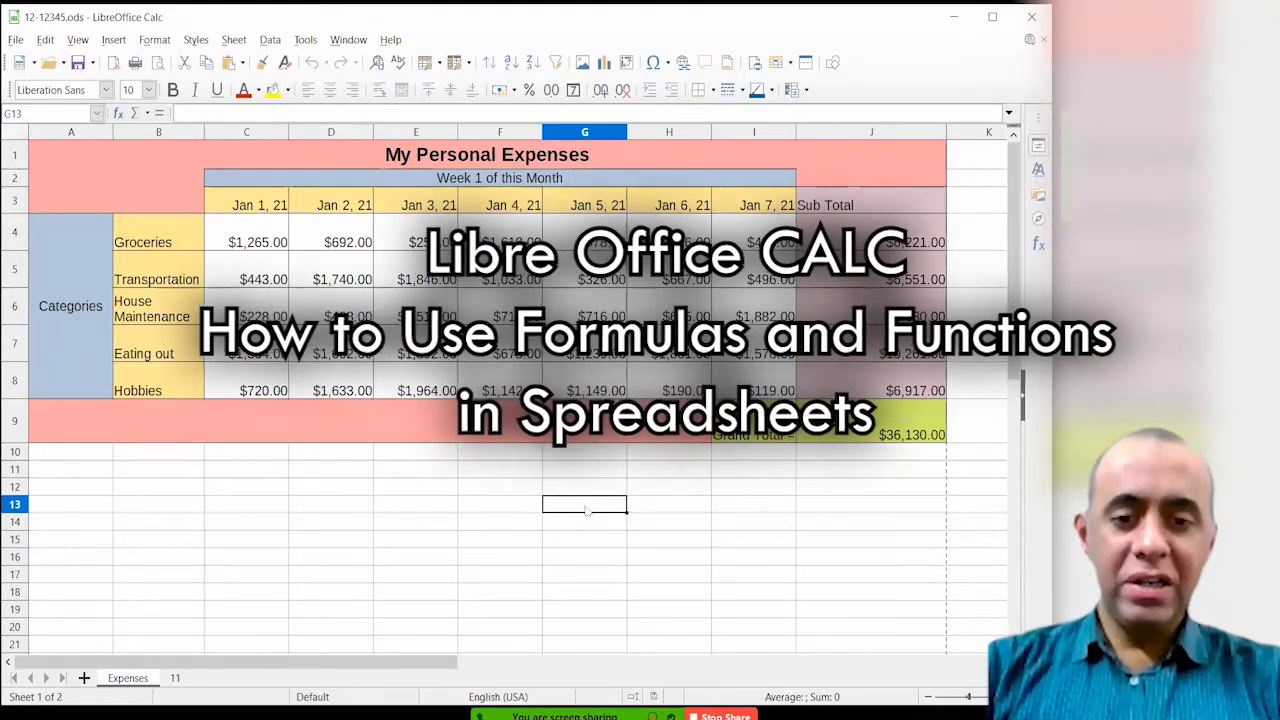
{"action": "left_click", "coordinate": [533, 507]}
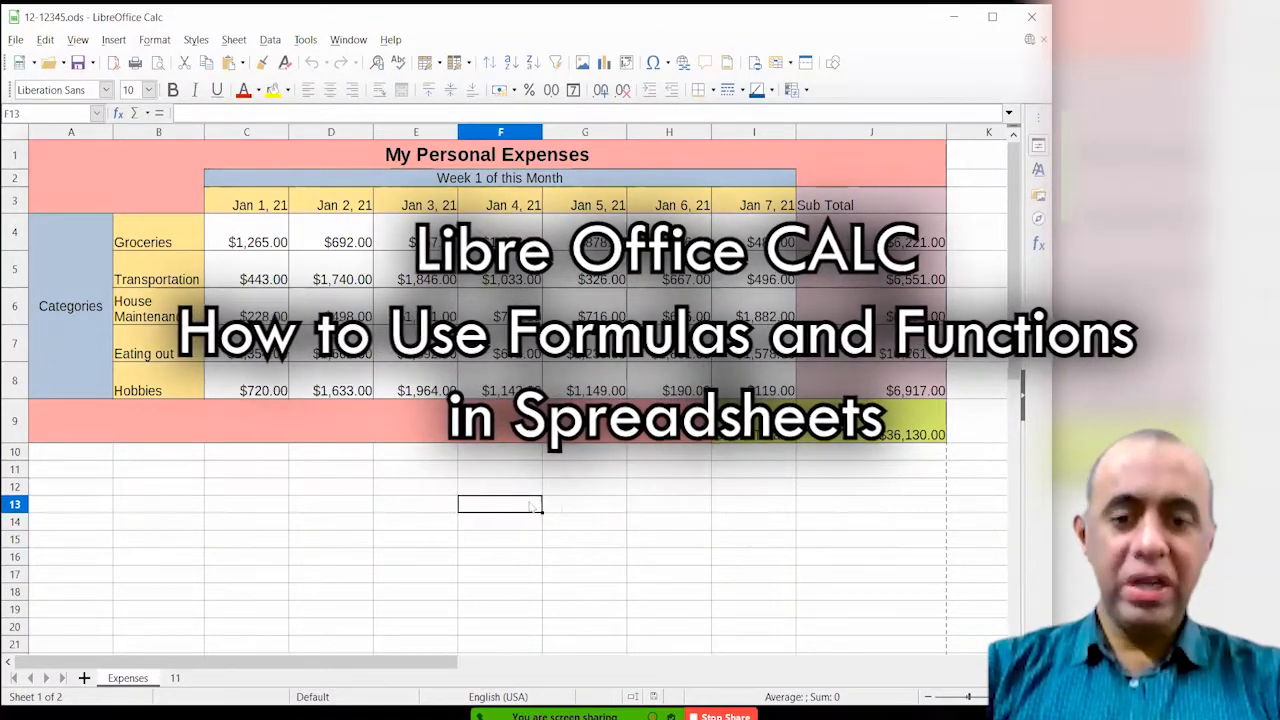
{"action": "left_click", "coordinate": [563, 508]}
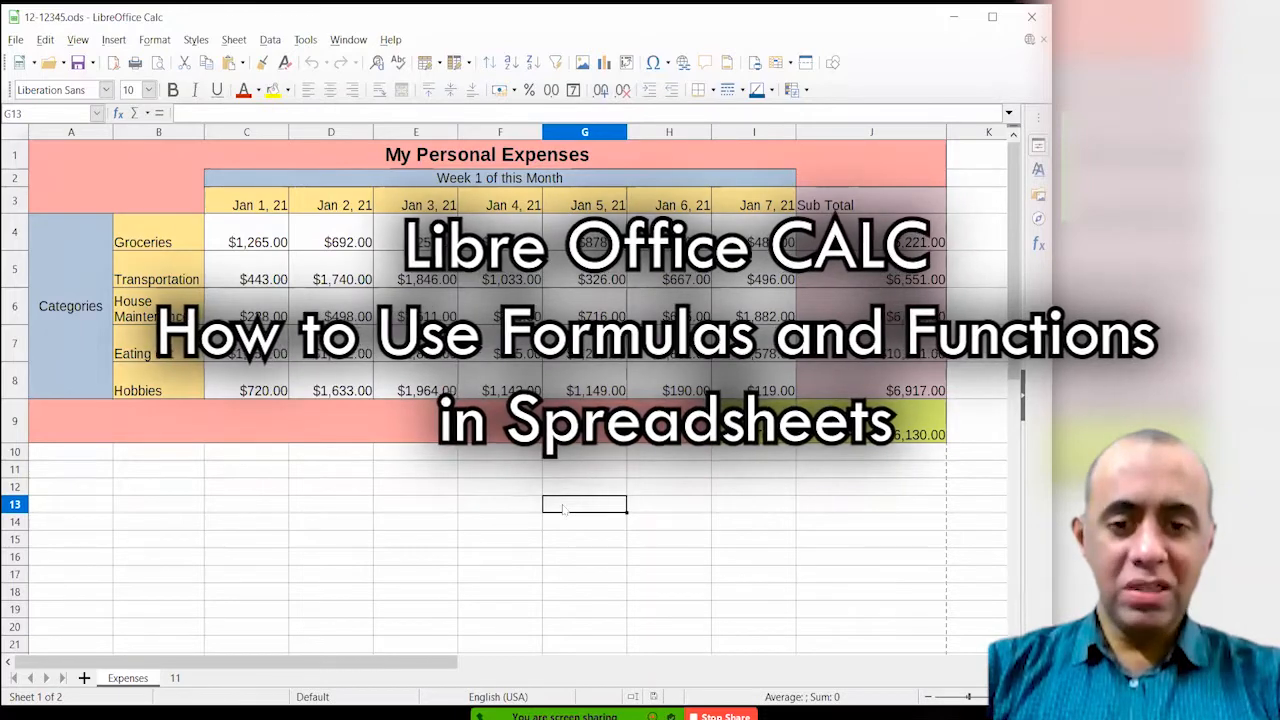
{"action": "left_click", "coordinate": [512, 511]}
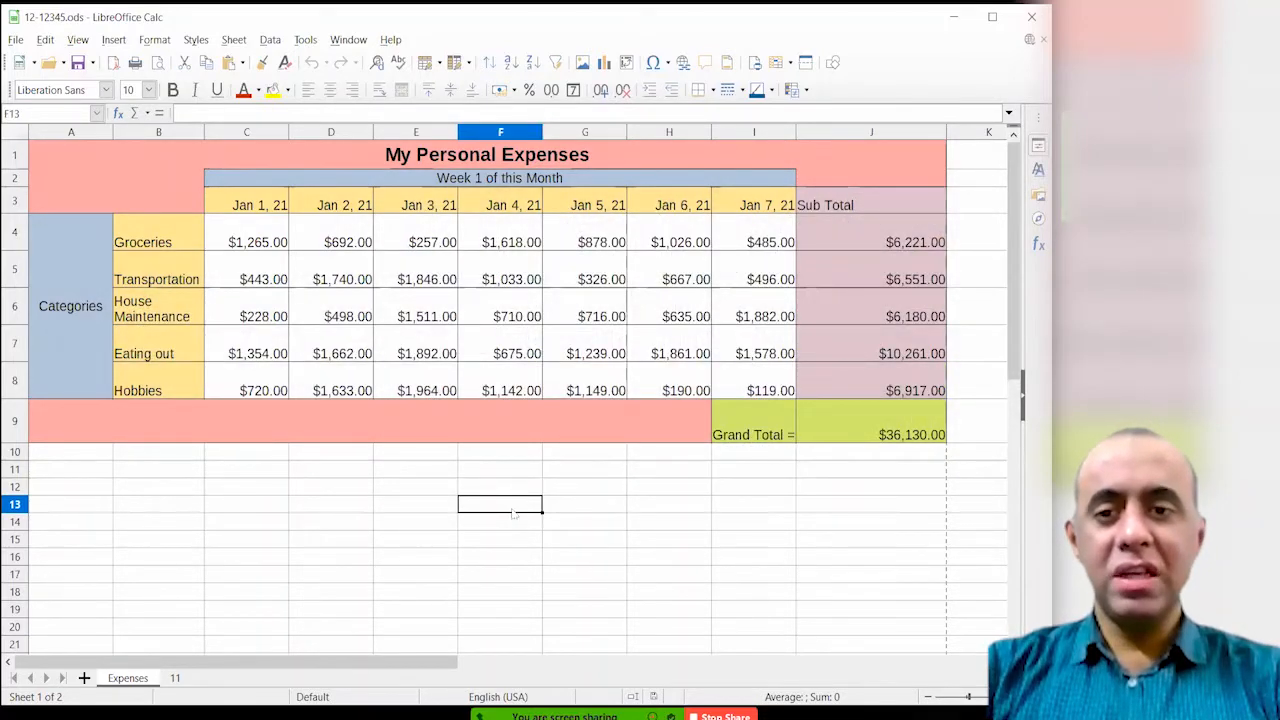
- Examine the Groceries subtotal cell J4 and the daily amounts in C4 to I4 that feed it
{"action": "left_click", "coordinate": [886, 245]}
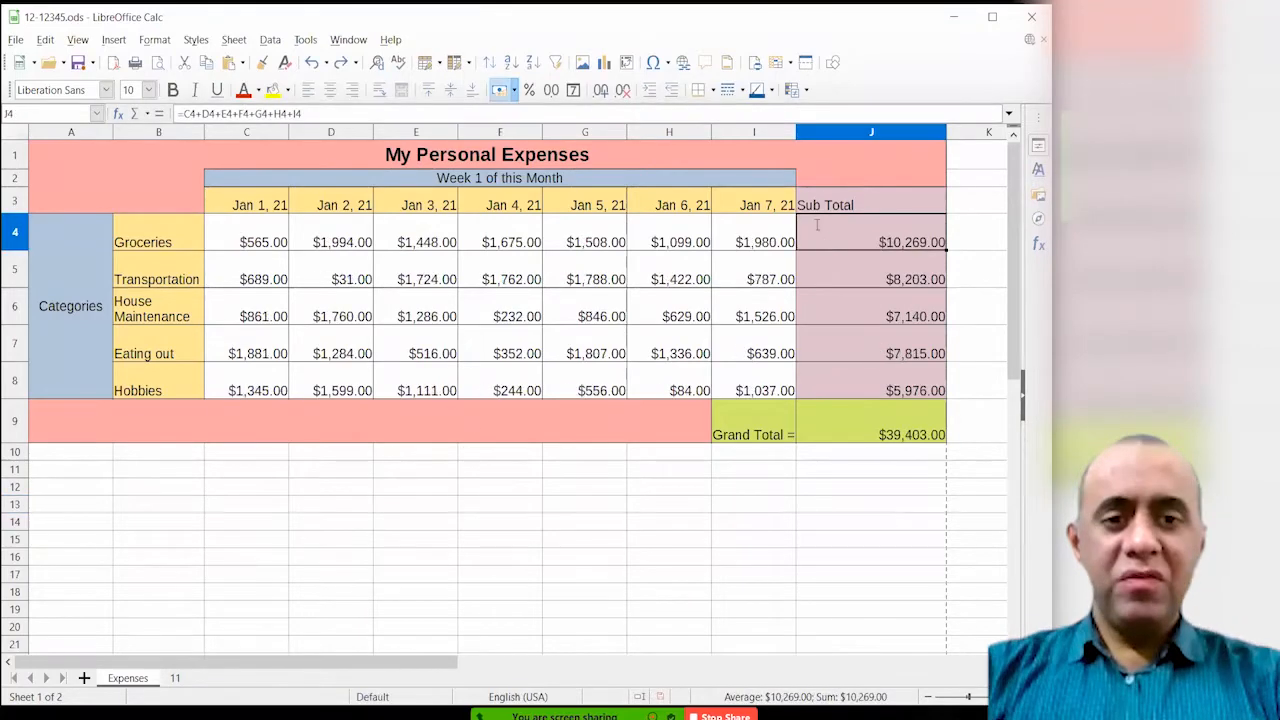
{"action": "left_click_drag", "start_coordinate": [262, 241], "coordinate": [780, 240]}
{"action": "left_click", "coordinate": [893, 238]}
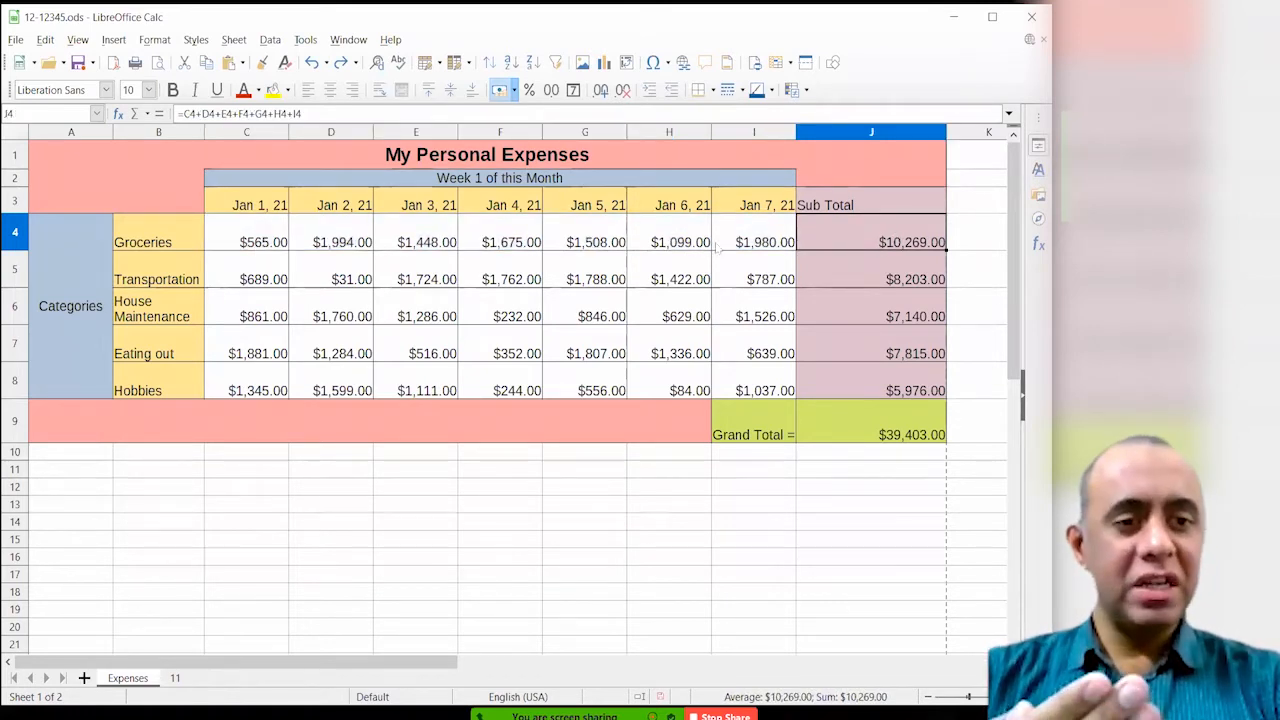
{"action": "left_click", "coordinate": [284, 241]}
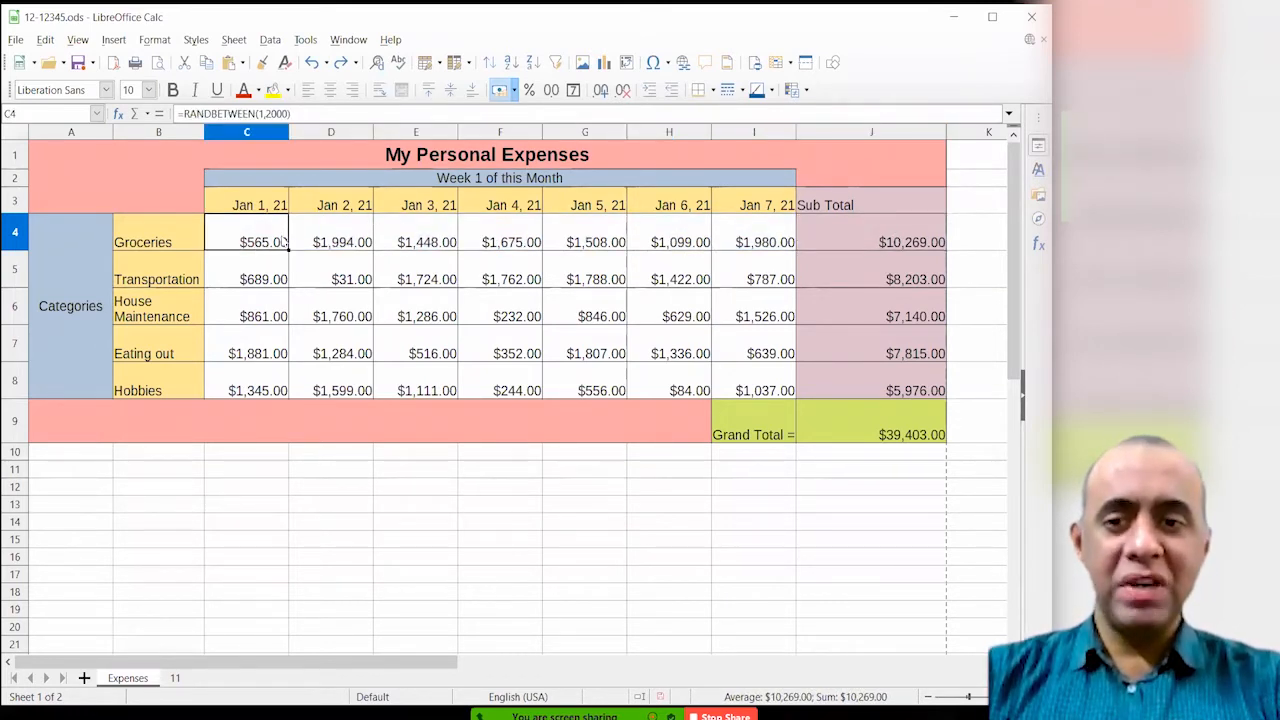
{"action": "left_click", "coordinate": [345, 245]}
{"action": "left_click", "coordinate": [430, 248]}
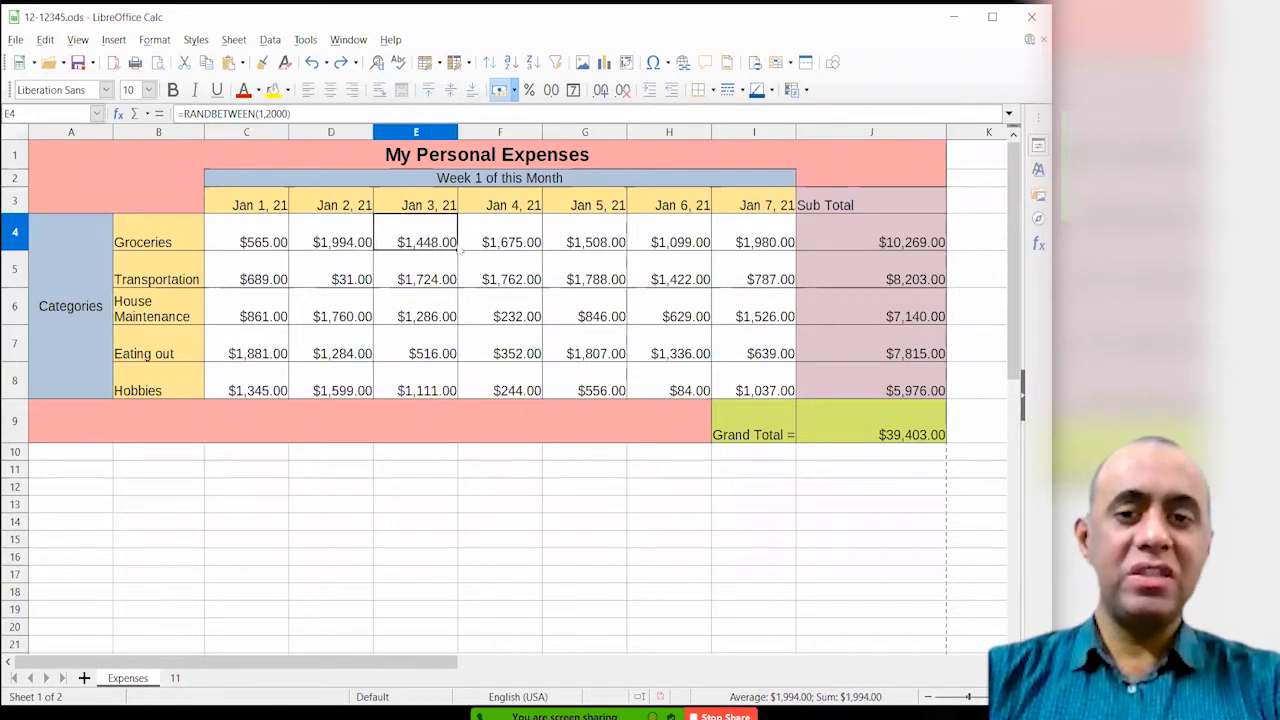
{"action": "left_click", "coordinate": [863, 231]}
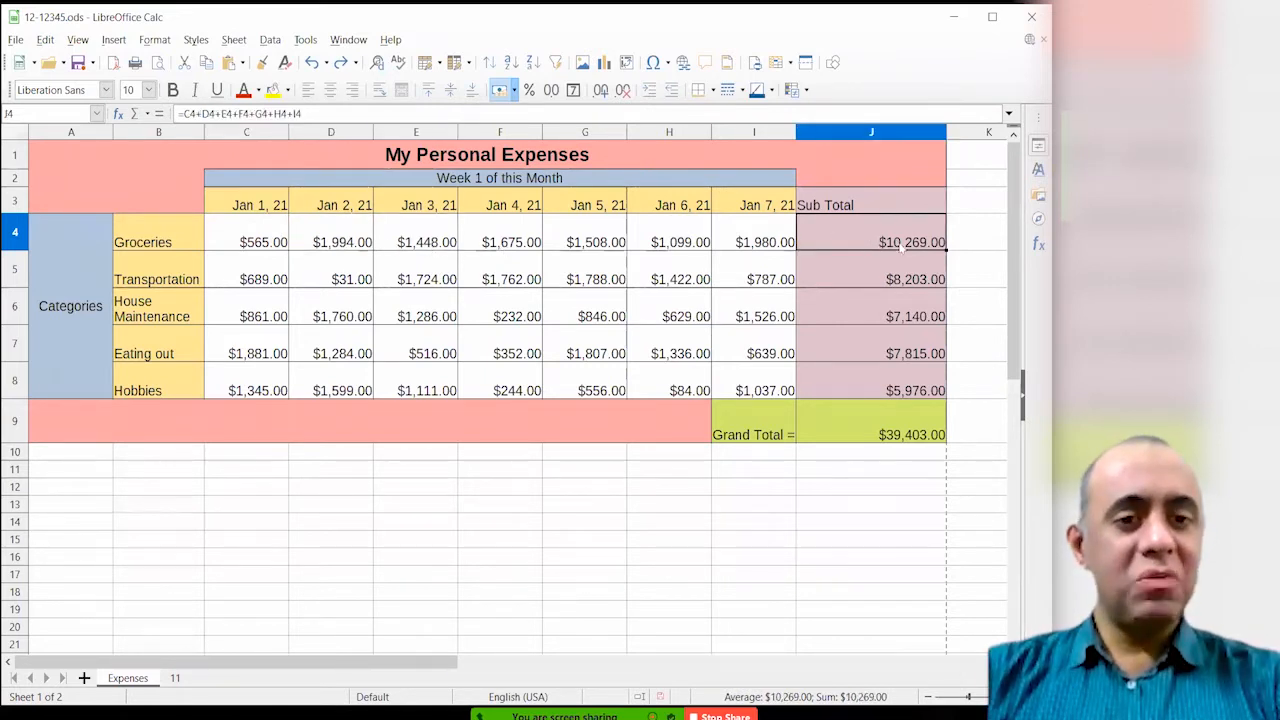
- Open the Groceries subtotal formula in J4 and examine its equals sign and the cell references it adds
{"action": "double_click", "coordinate": [899, 248]}
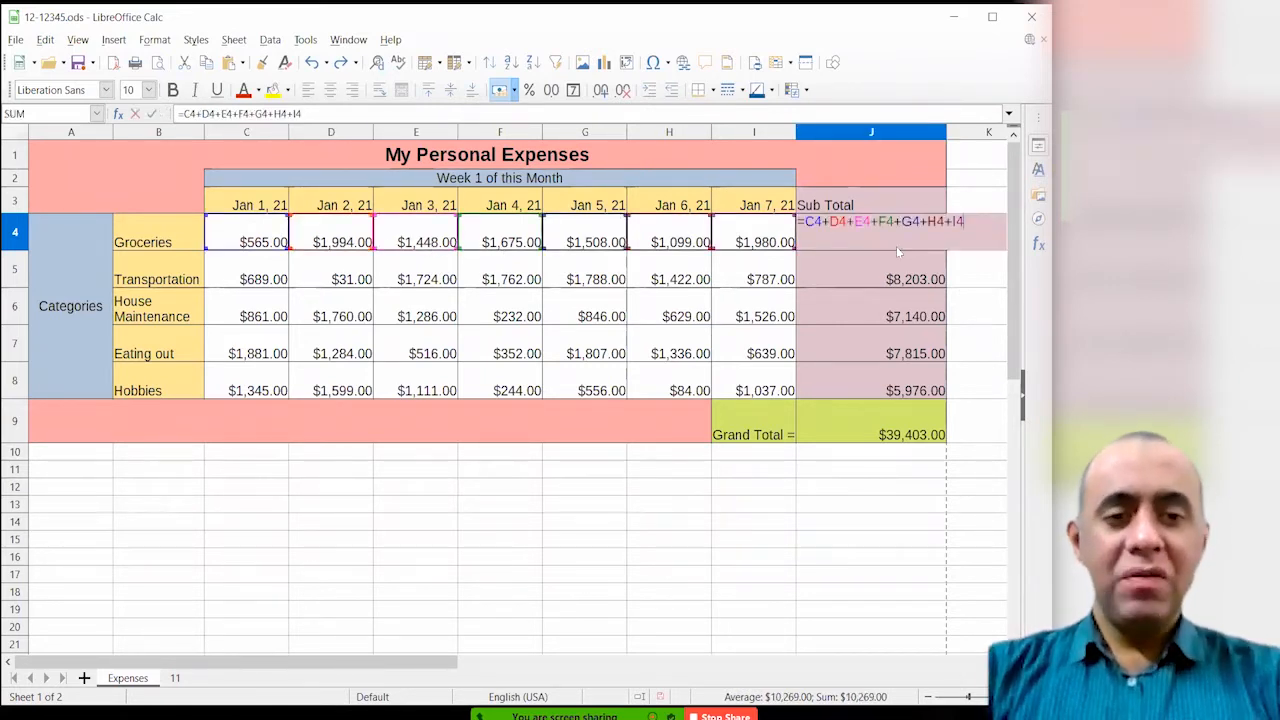
{"action": "left_click_drag", "start_coordinate": [806, 221], "coordinate": [799, 222]}
{"action": "left_click", "coordinate": [832, 231]}
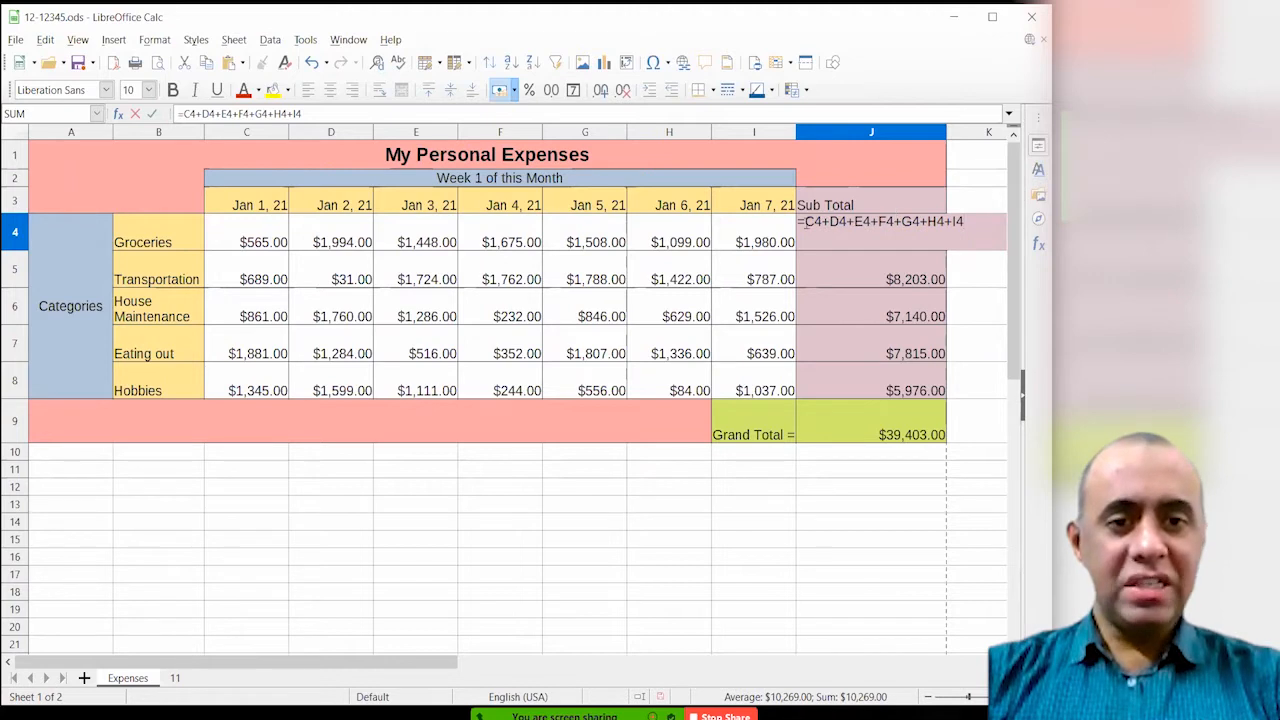
{"action": "left_click_drag", "start_coordinate": [806, 221], "coordinate": [854, 222]}
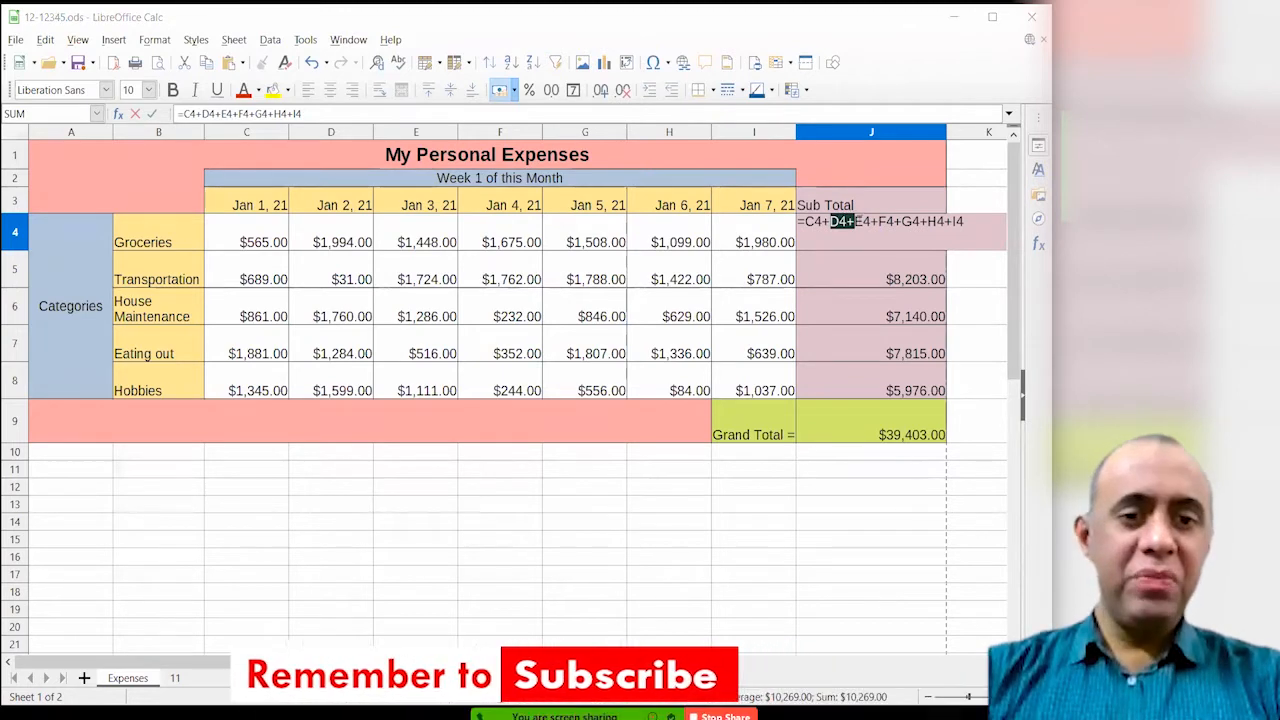
{"action": "left_click_drag", "start_coordinate": [855, 222], "coordinate": [798, 223]}
{"action": "left_click", "coordinate": [808, 221]}
{"action": "left_click", "coordinate": [868, 222]}
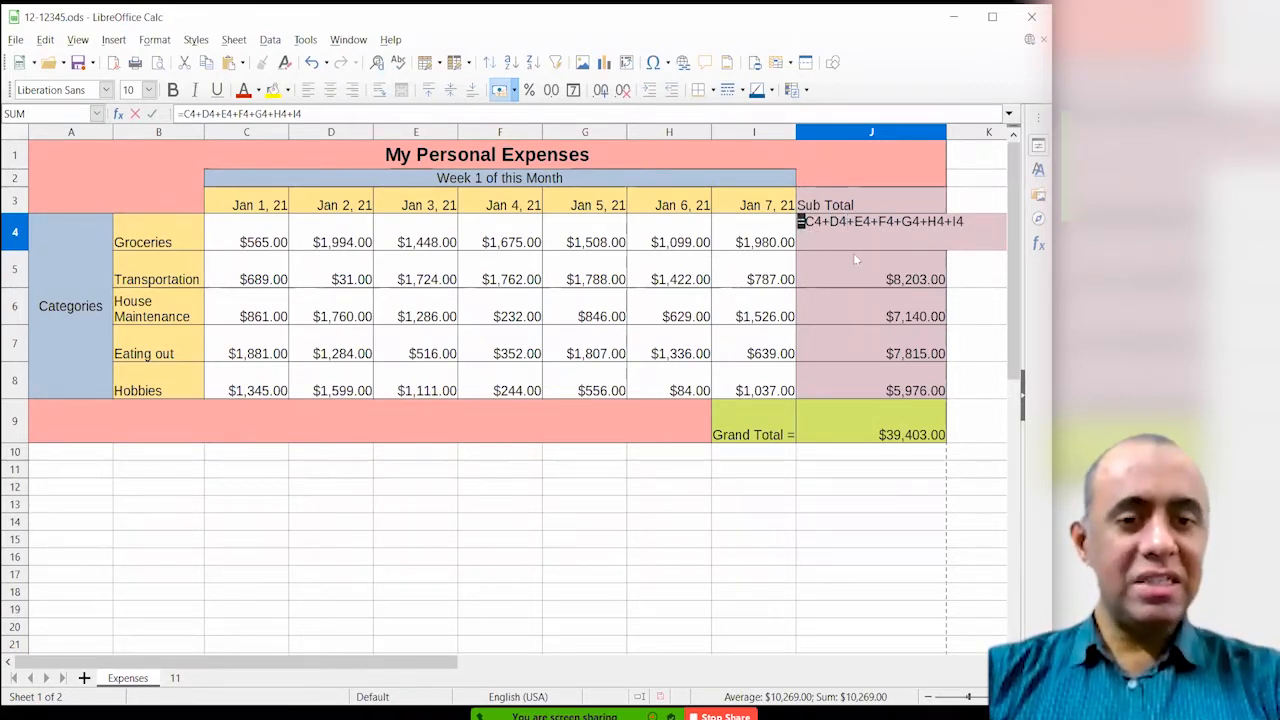
{"action": "left_click_drag", "start_coordinate": [964, 222], "coordinate": [797, 226]}
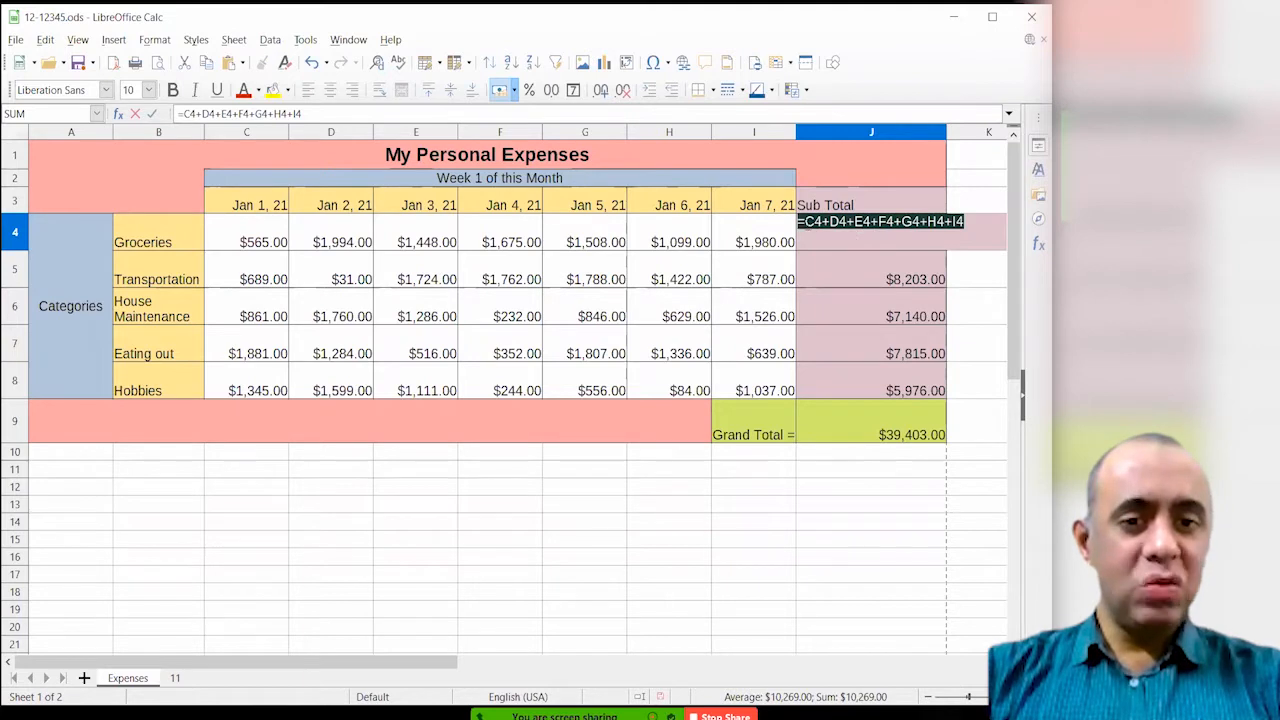
{"action": "left_click", "coordinate": [805, 223]}
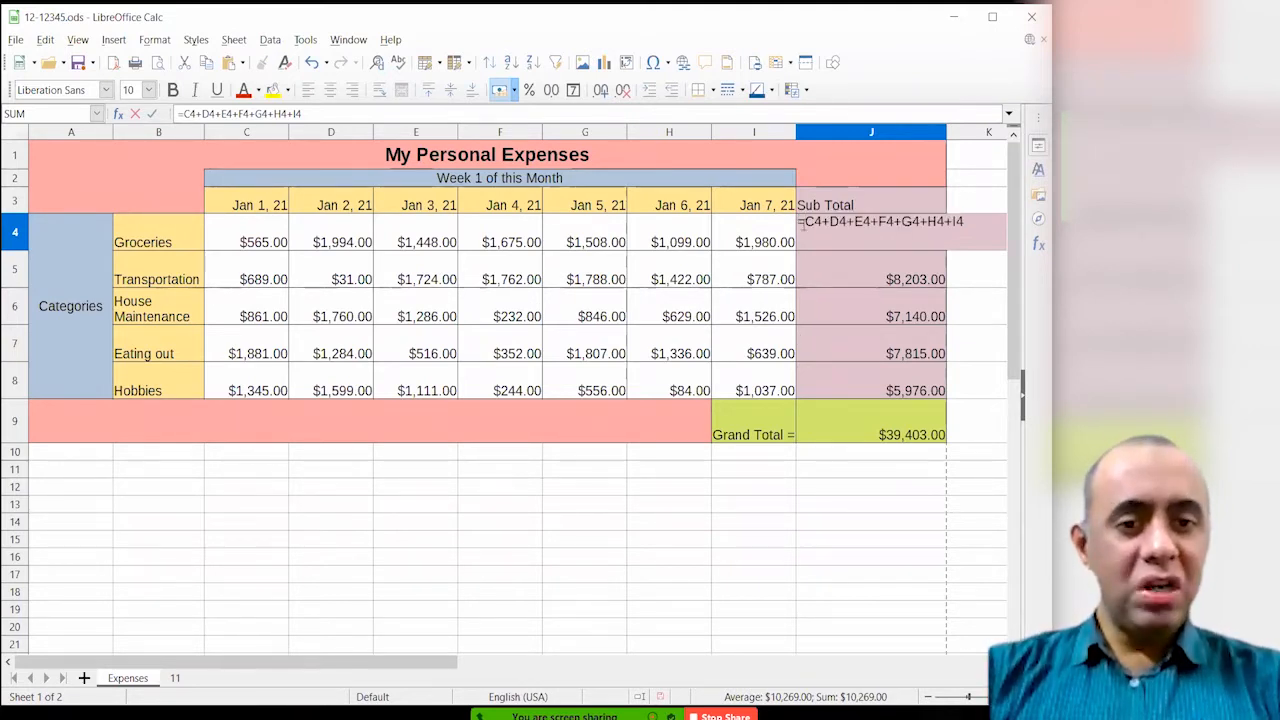
{"action": "left_click_drag", "start_coordinate": [804, 225], "coordinate": [794, 226]}
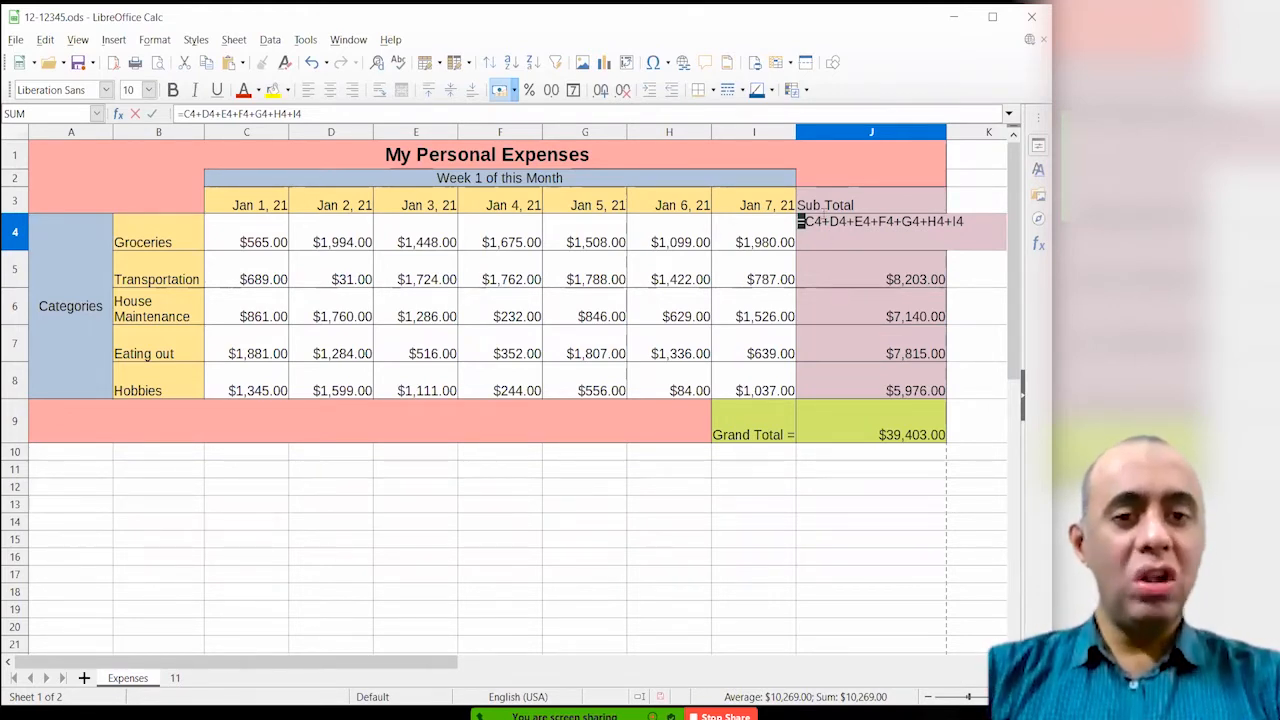
{"action": "key", "text": "Return"}
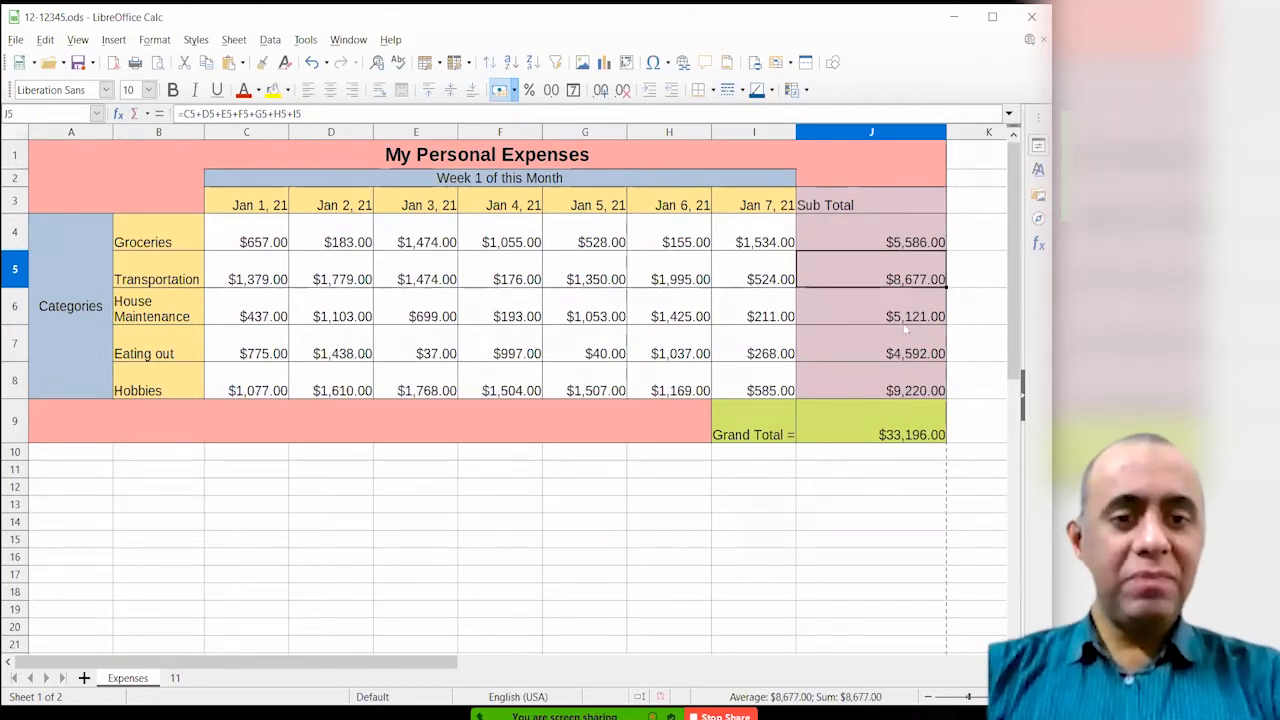
- Open the SUM formula in the House Maintenance subtotal cell J6 and examine its equals sign, function name and C6:I6 range
{"action": "left_click", "coordinate": [892, 316]}
{"action": "key", "text": "alt+equal"}
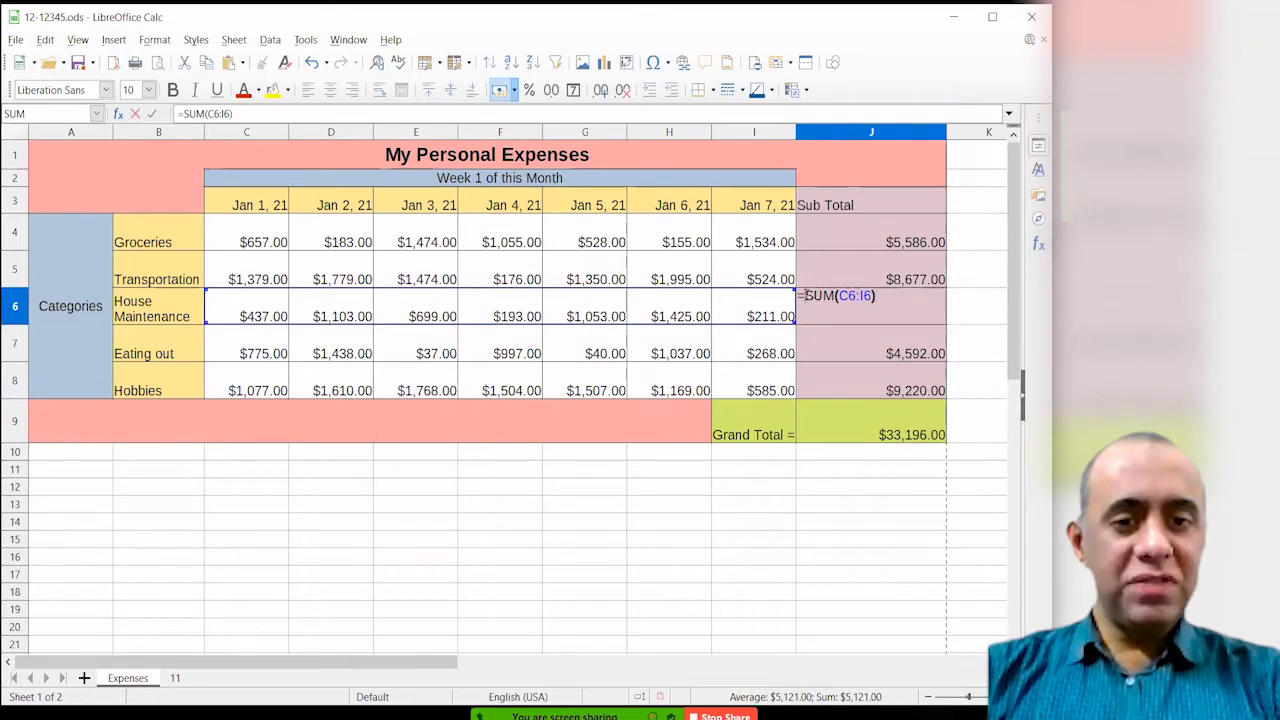
{"action": "left_click_drag", "start_coordinate": [805, 296], "coordinate": [836, 298]}
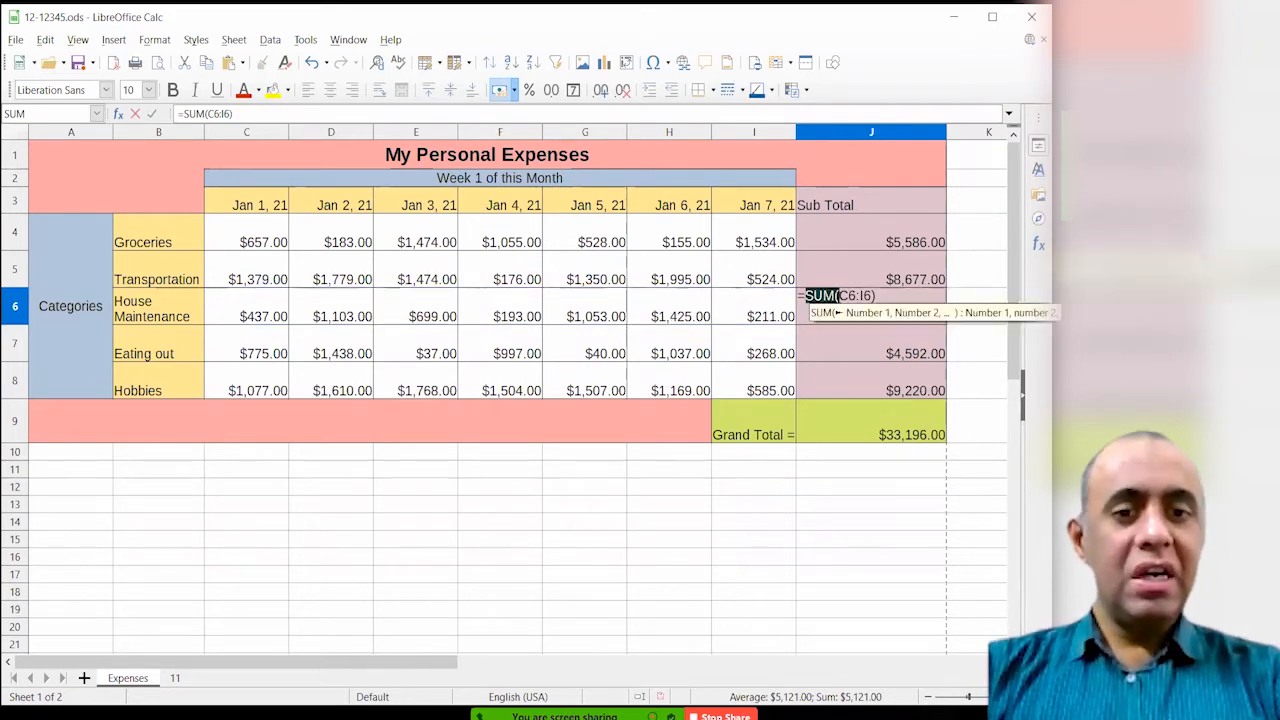
{"action": "left_click", "coordinate": [837, 297]}
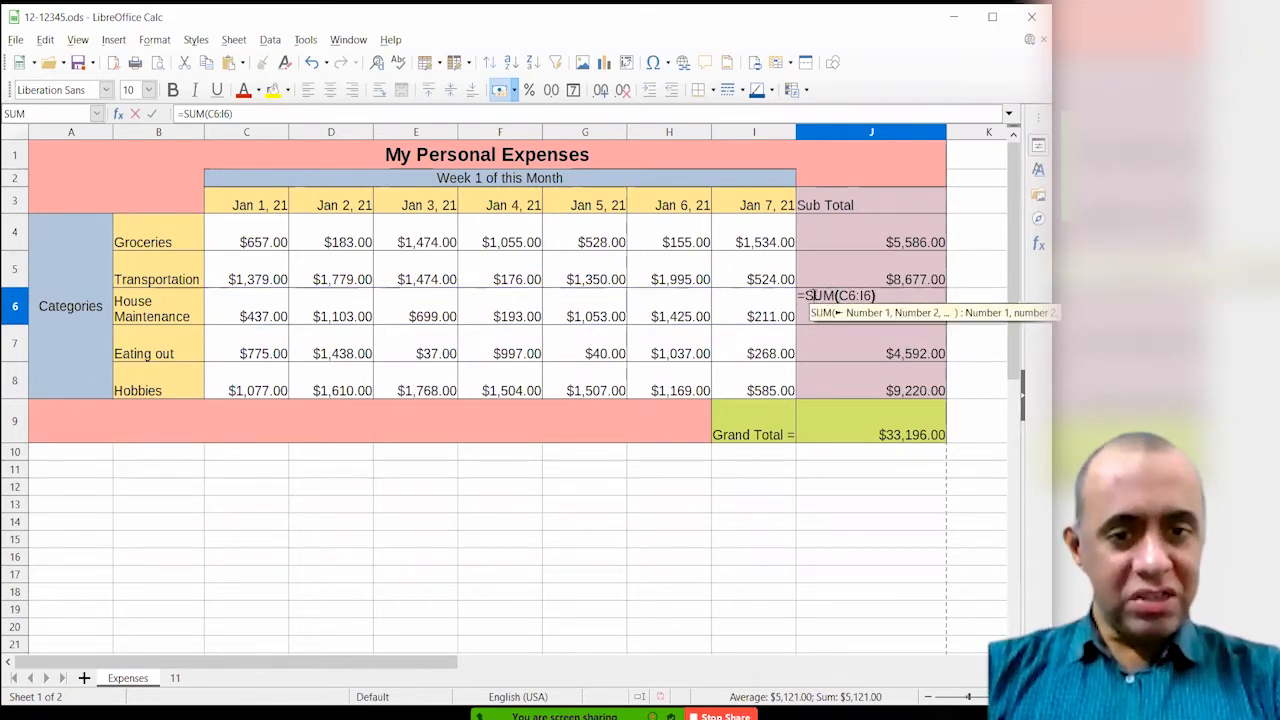
{"action": "mouse_move", "coordinate": [806, 296]}
{"action": "left_mouse_down"}
{"action": "mouse_move", "coordinate": [838, 297]}
{"action": "mouse_move", "coordinate": [793, 297]}
{"action": "left_mouse_up"}
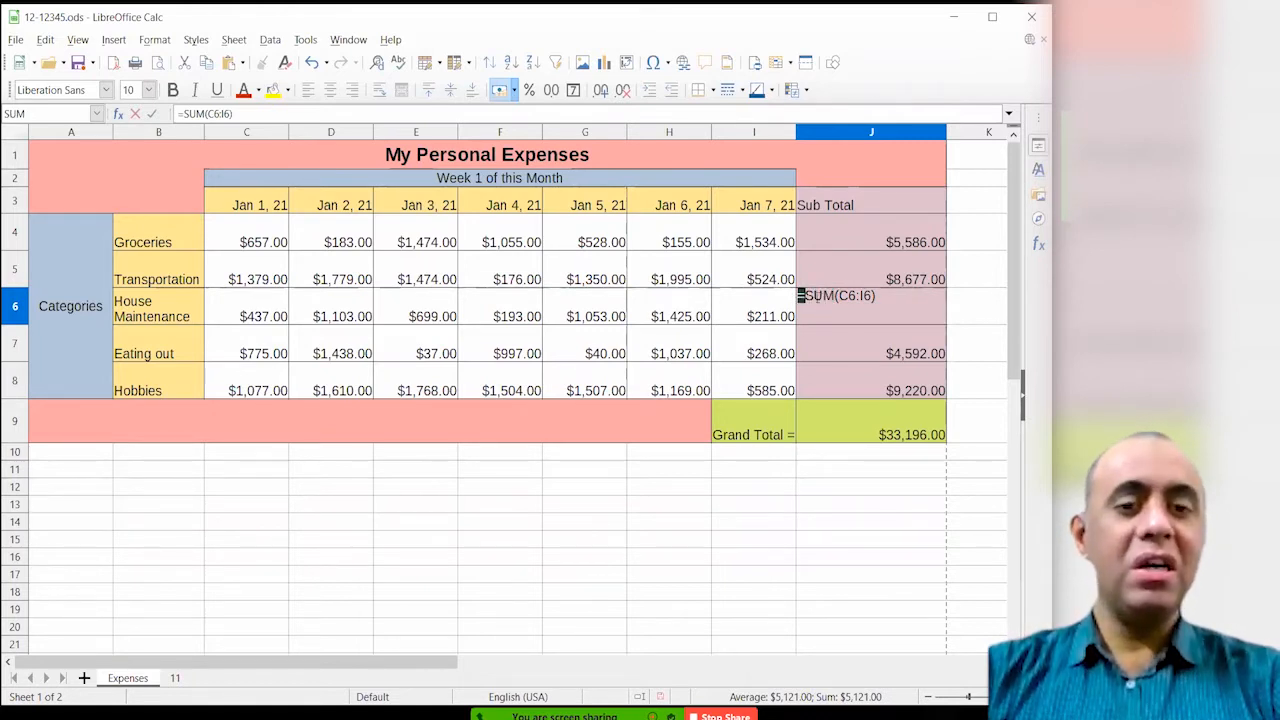
{"action": "left_click_drag", "start_coordinate": [805, 296], "coordinate": [834, 296]}
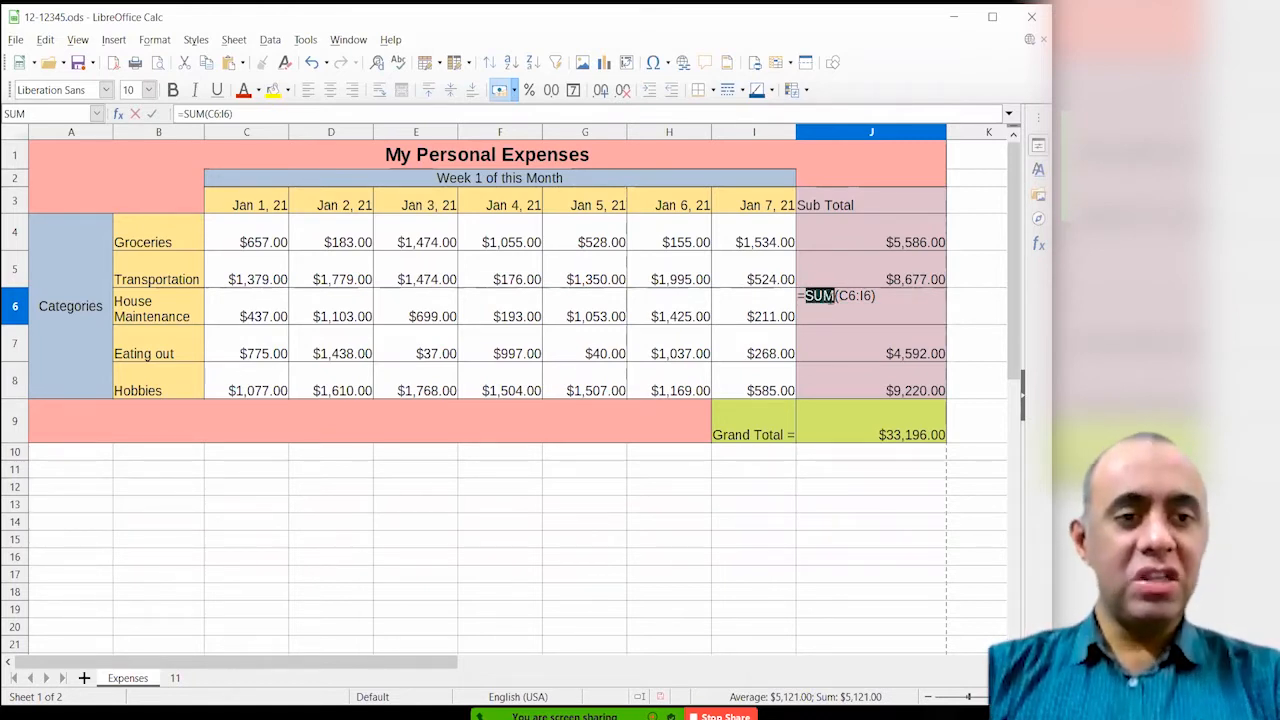
{"action": "left_click", "coordinate": [836, 296]}
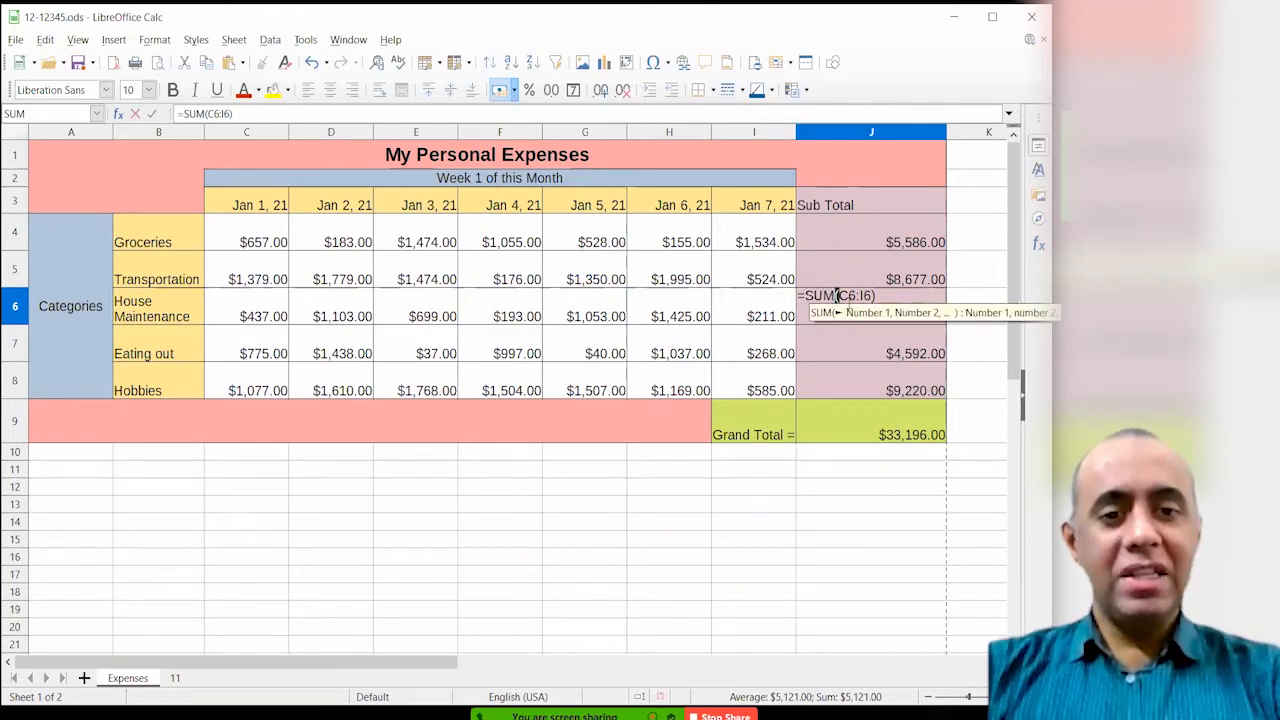
{"action": "left_click_drag", "start_coordinate": [837, 296], "coordinate": [873, 296]}
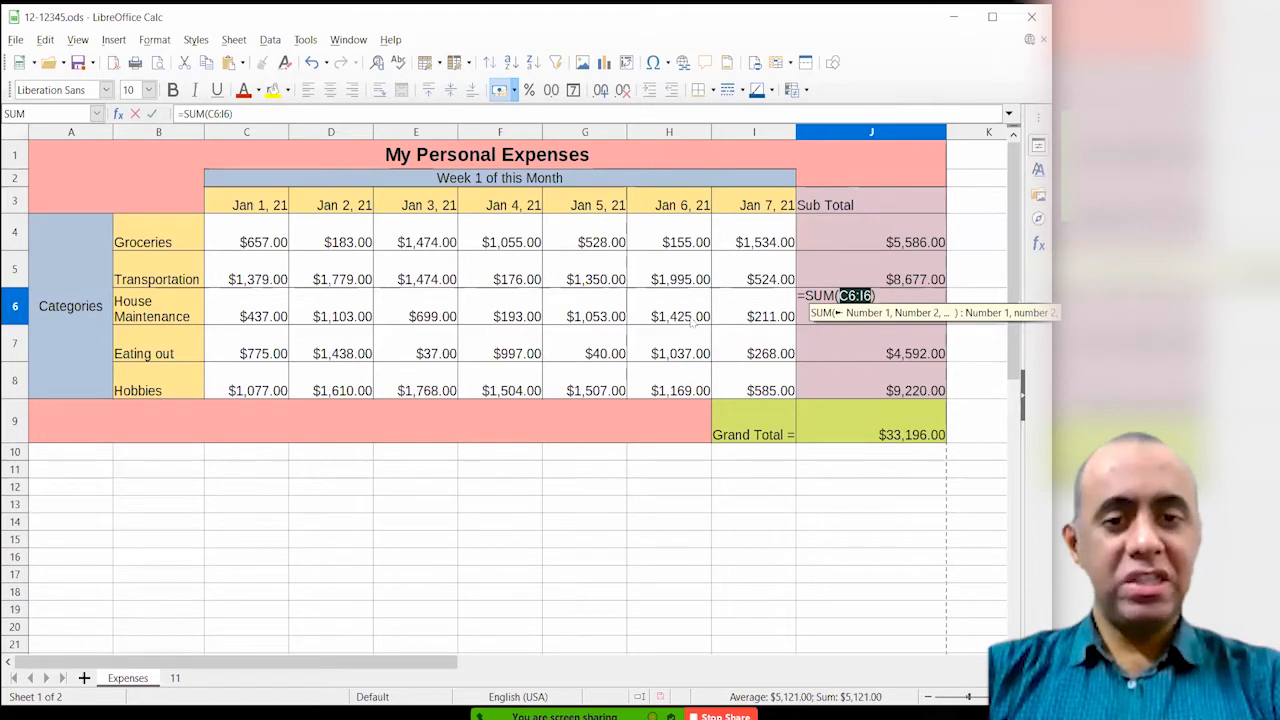
{"action": "left_click", "coordinate": [859, 296]}
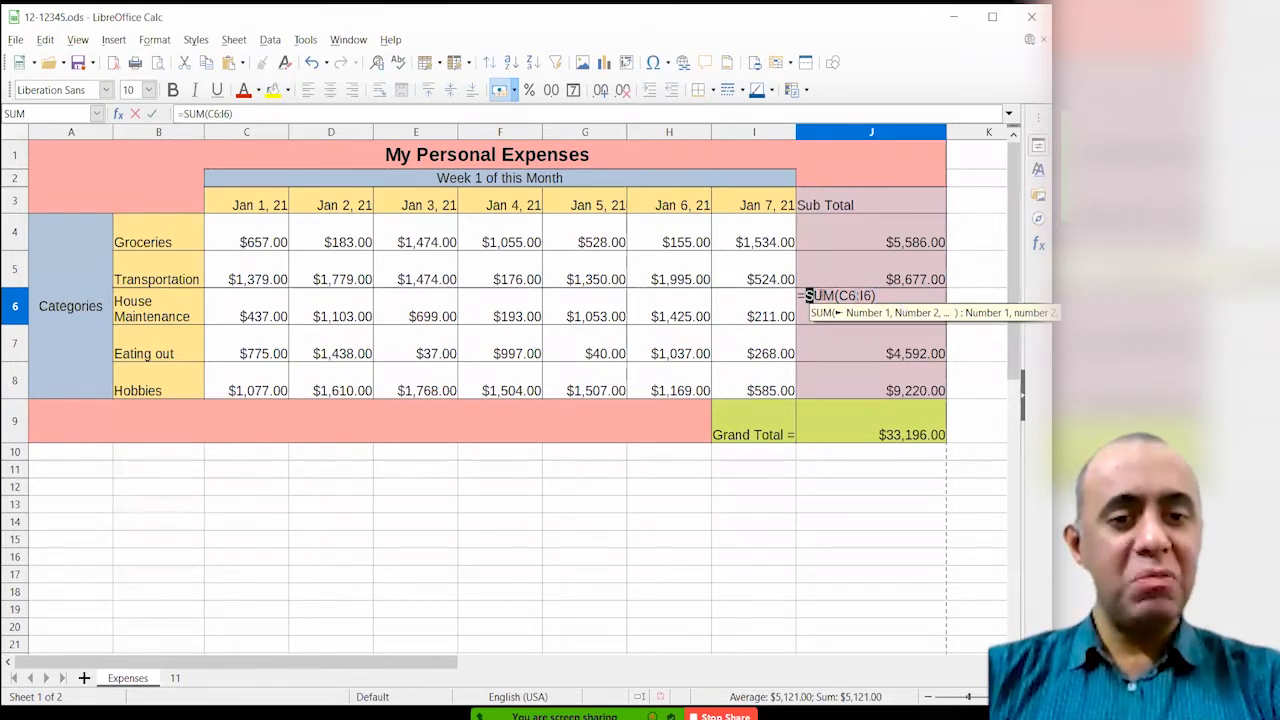
{"action": "left_click_drag", "start_coordinate": [809, 295], "coordinate": [836, 296]}
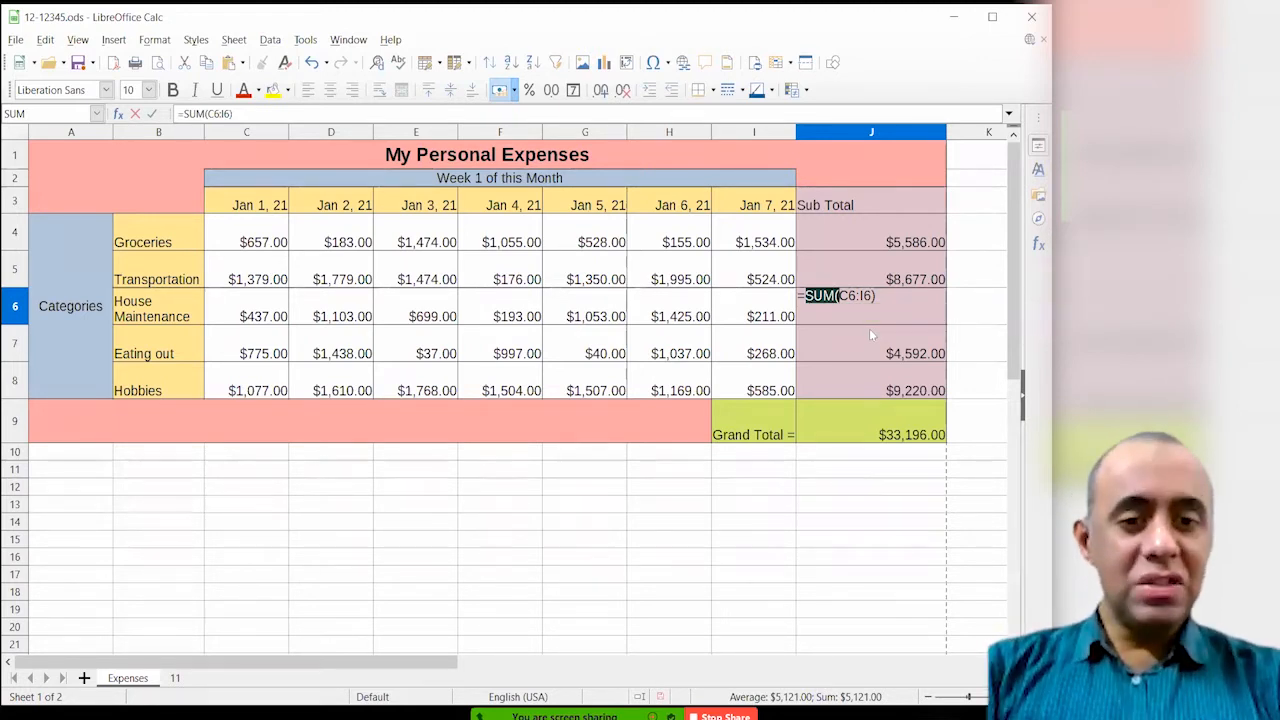
{"action": "key", "text": "Escape"}
{"action": "left_click", "coordinate": [868, 522]}
{"action": "left_click", "coordinate": [476, 294]}
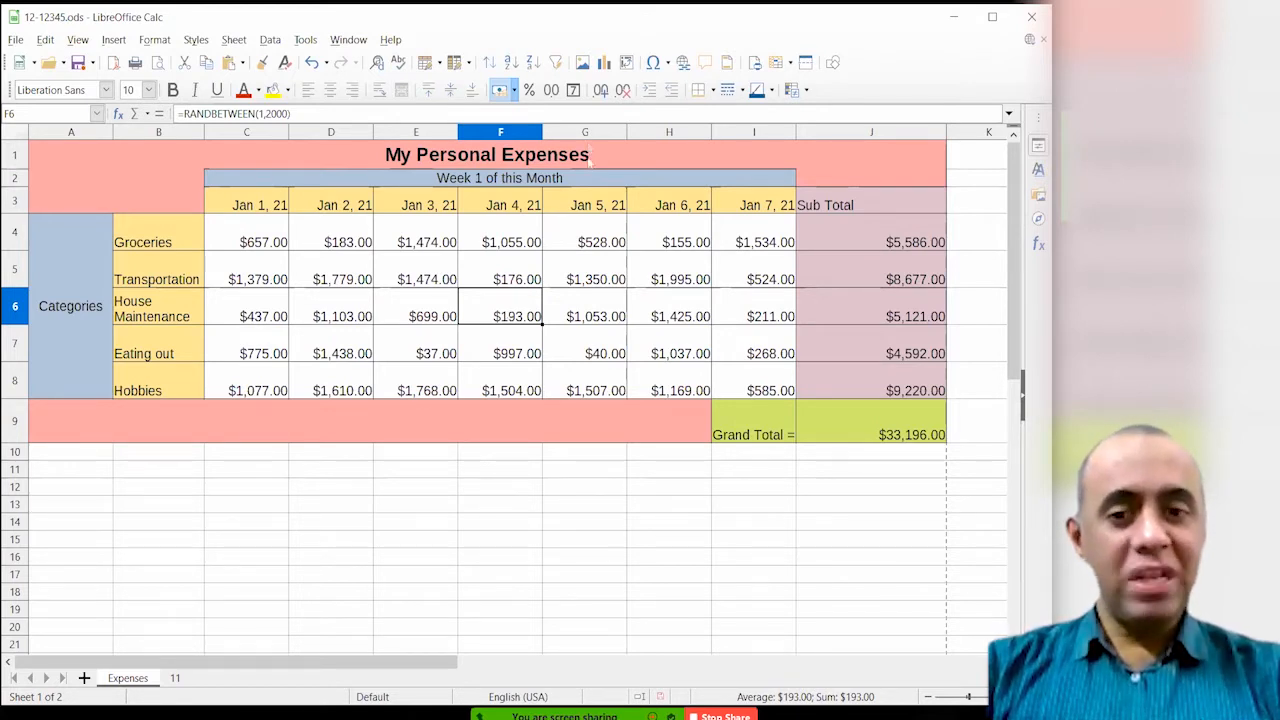
{"action": "left_click", "coordinate": [410, 315]}
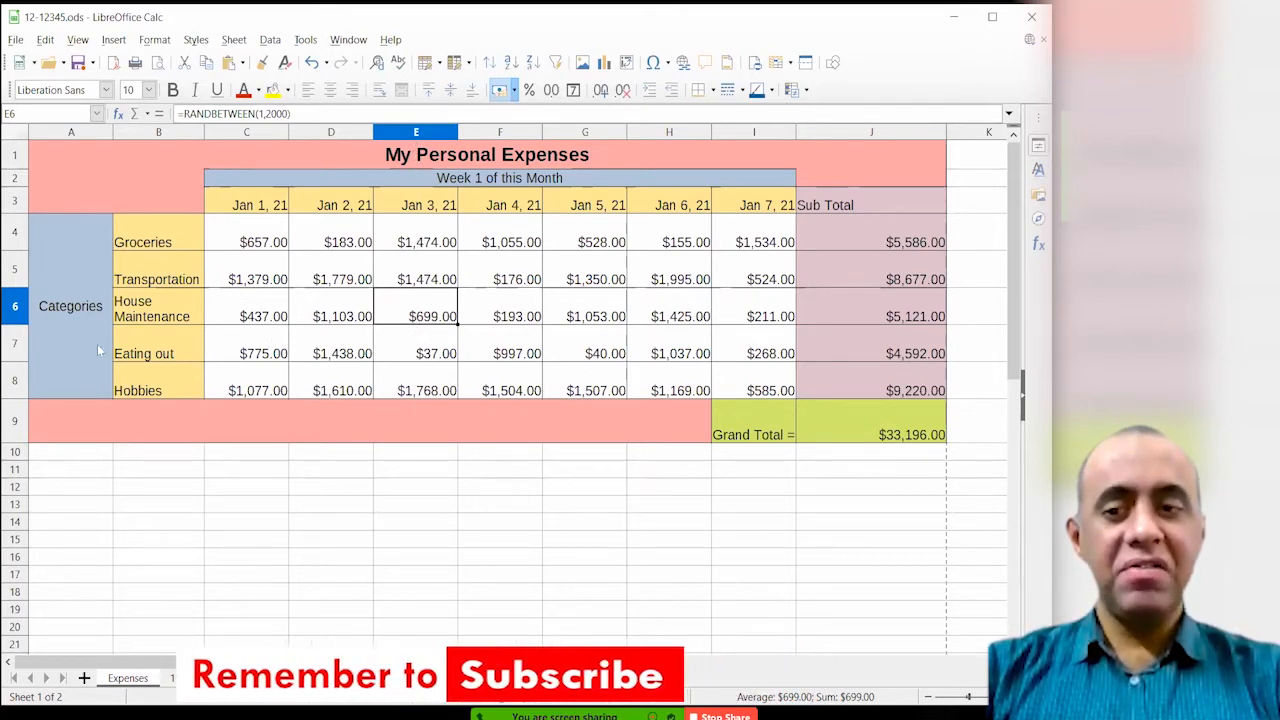
{"action": "left_click", "coordinate": [770, 391]}
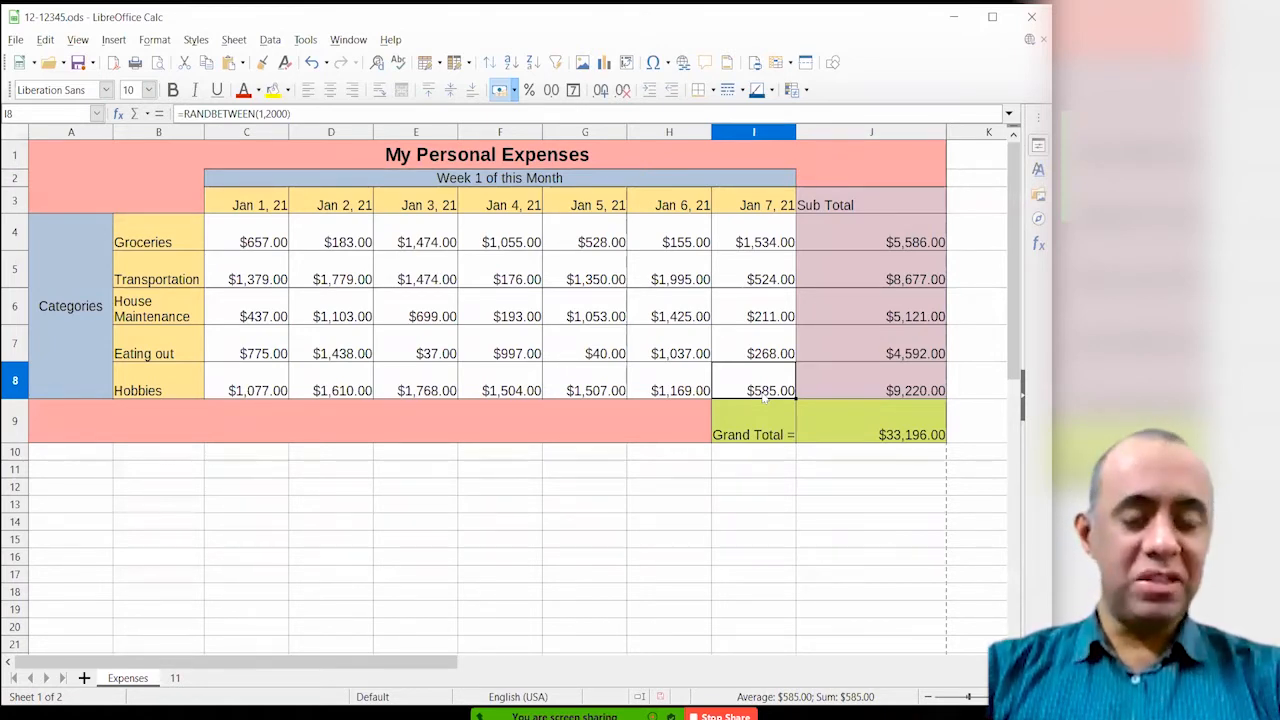
- Insert the text J4 before the equals sign of the Groceries subtotal formula in cell J4
{"action": "double_click", "coordinate": [885, 244]}
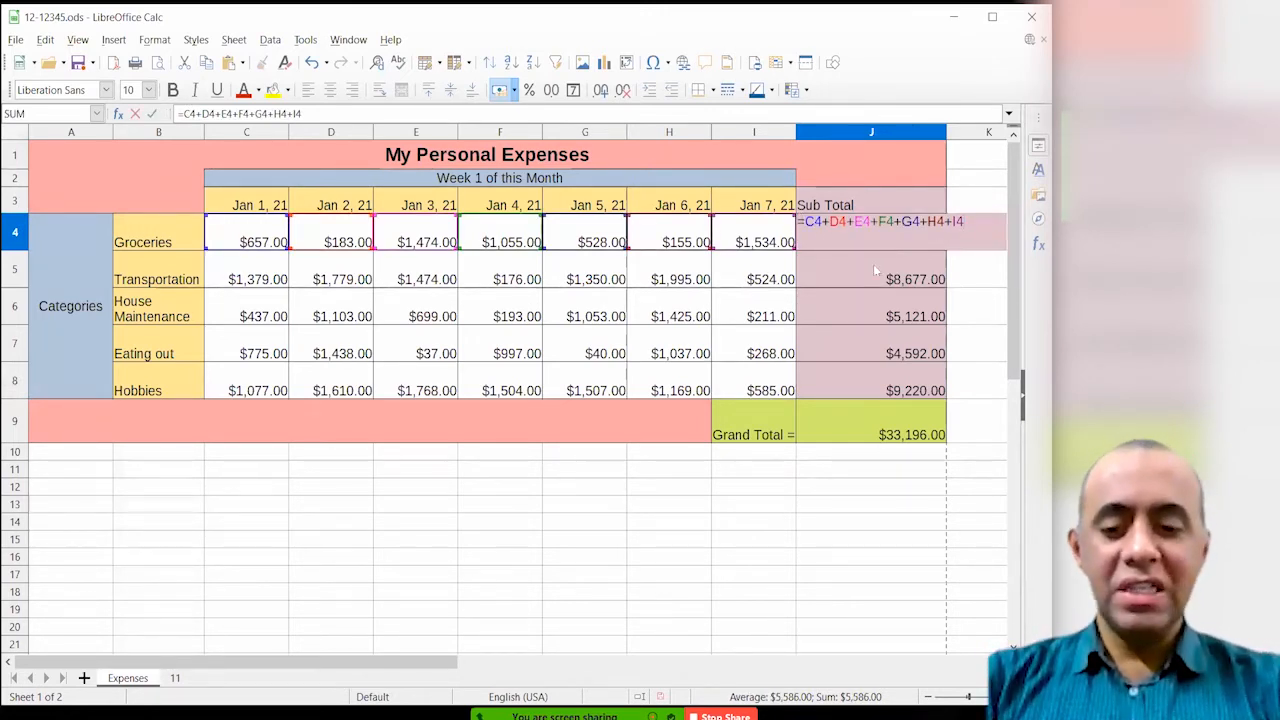
{"action": "key", "text": "Home"}
{"action": "type", "text": "J4"}
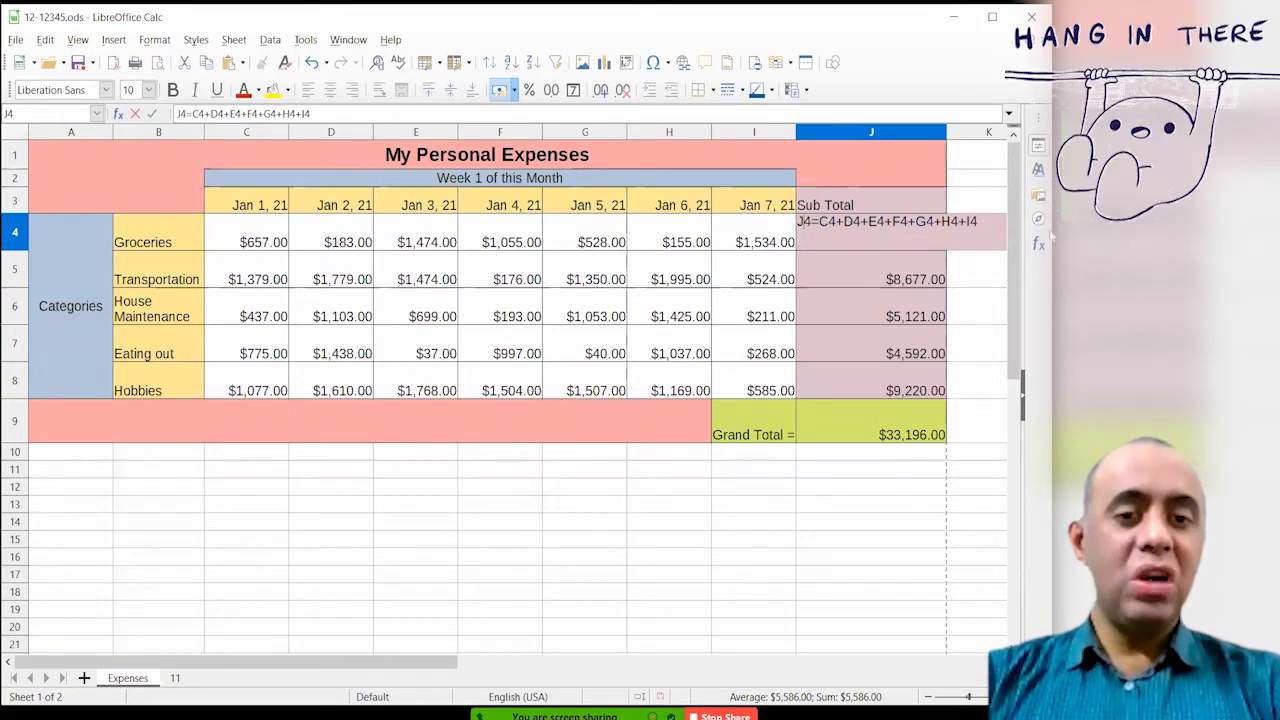
- Highlight the whole expression J4=C4+D4+E4+F4+G4+H4+I4 in the Groceries subtotal cell
{"action": "key", "text": "Home"}
{"action": "key", "text": "shift+Right"}
{"action": "key", "text": "shift+Right"}
{"action": "key", "text": "shift+Right"}
{"action": "key", "text": "shift+Right"}
{"action": "key", "text": "shift+Right"}
{"action": "key", "text": "shift+Right"}
{"action": "key", "text": "shift+Right"}
{"action": "key", "text": "shift+Right"}
{"action": "key", "text": "shift+Right"}
{"action": "key", "text": "shift+Right"}
{"action": "key", "text": "shift+Right"}
{"action": "key", "text": "shift+Right"}
{"action": "key", "text": "shift+Right"}
{"action": "key", "text": "shift+Right"}
{"action": "key", "text": "shift+Right"}
{"action": "key", "text": "shift+Right"}
{"action": "key", "text": "shift+Right"}
{"action": "key", "text": "shift+Right"}
{"action": "key", "text": "shift+Right"}
{"action": "key", "text": "shift+Right"}
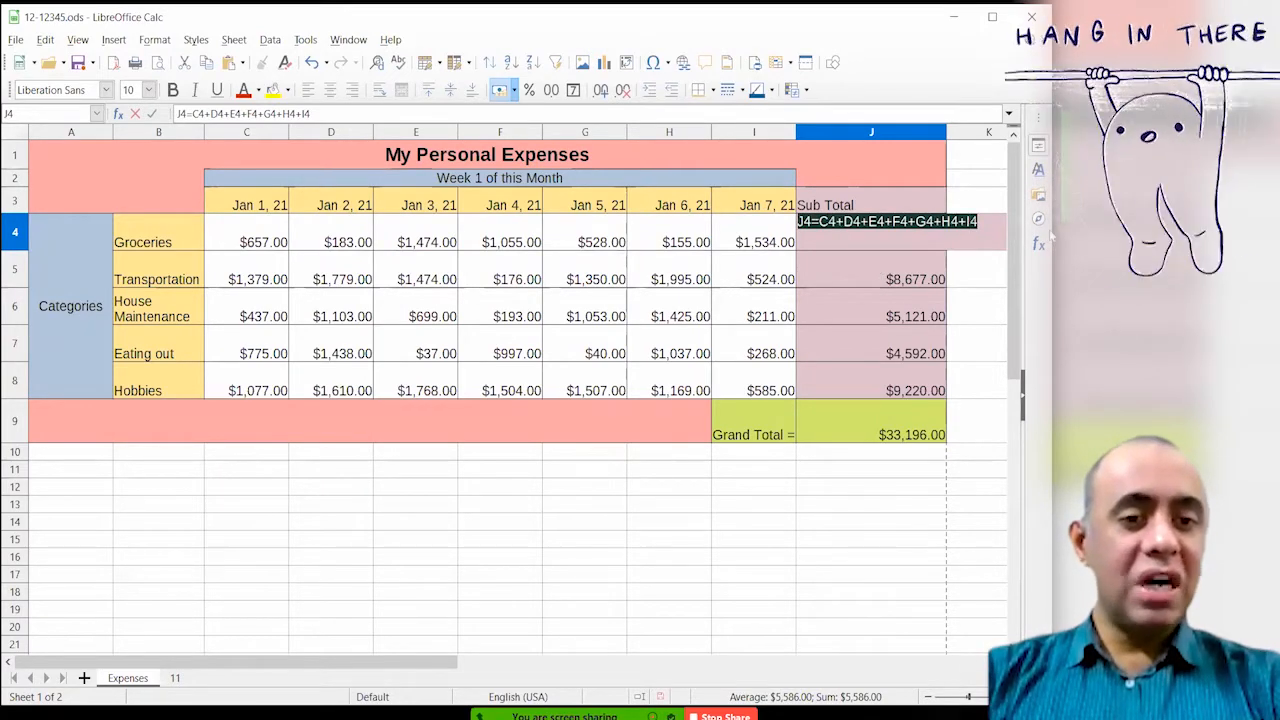
- Highlight only the G4 reference within the Groceries subtotal expression
{"action": "key", "text": "Left"}
{"action": "key", "text": "Left"}
{"action": "key", "text": "Left"}
{"action": "key", "text": "Left"}
{"action": "key", "text": "Left"}
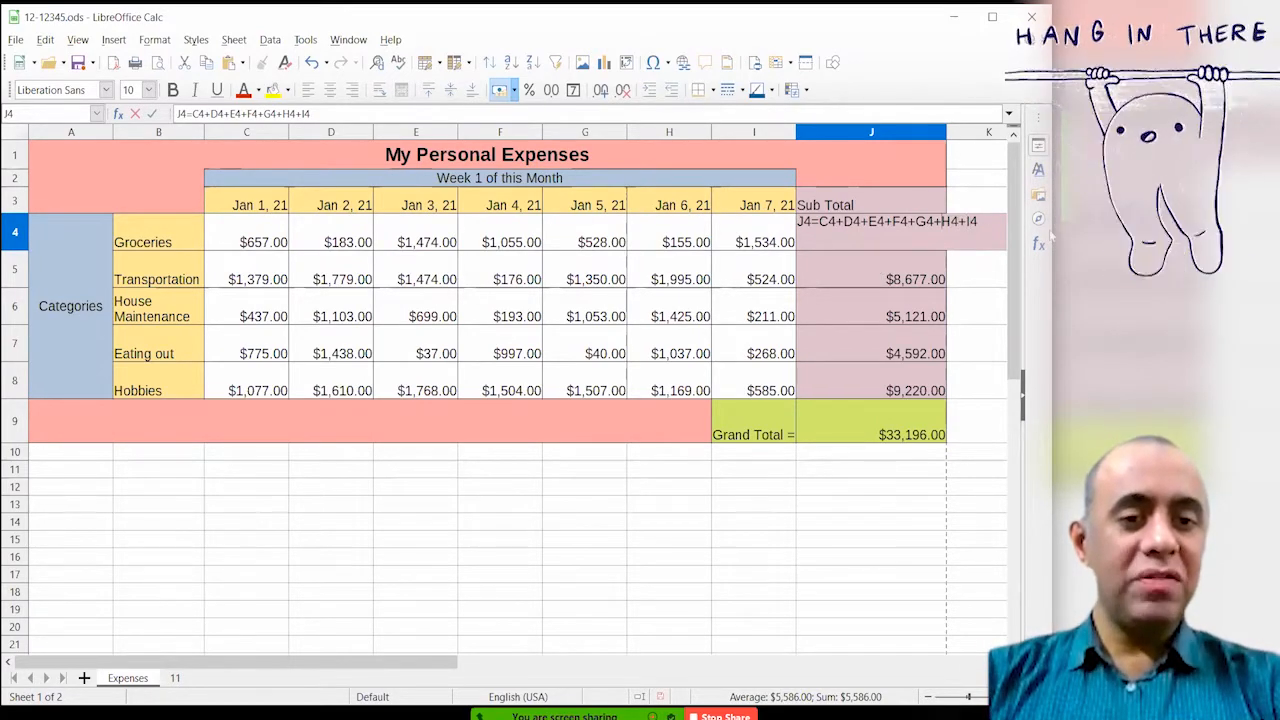
{"action": "key", "text": "Left"}
{"action": "key", "text": "Left"}
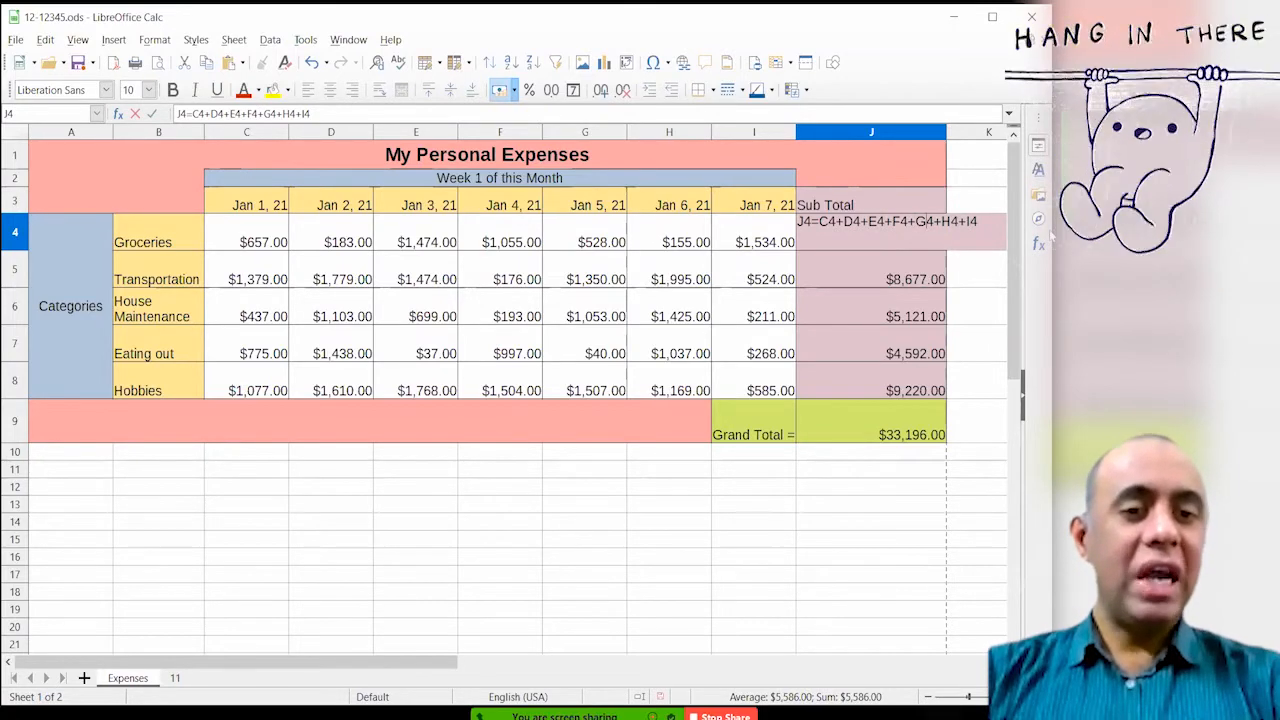
{"action": "key", "text": "Left"}
{"action": "key", "text": "shift+Right"}
{"action": "key", "text": "shift+Right"}
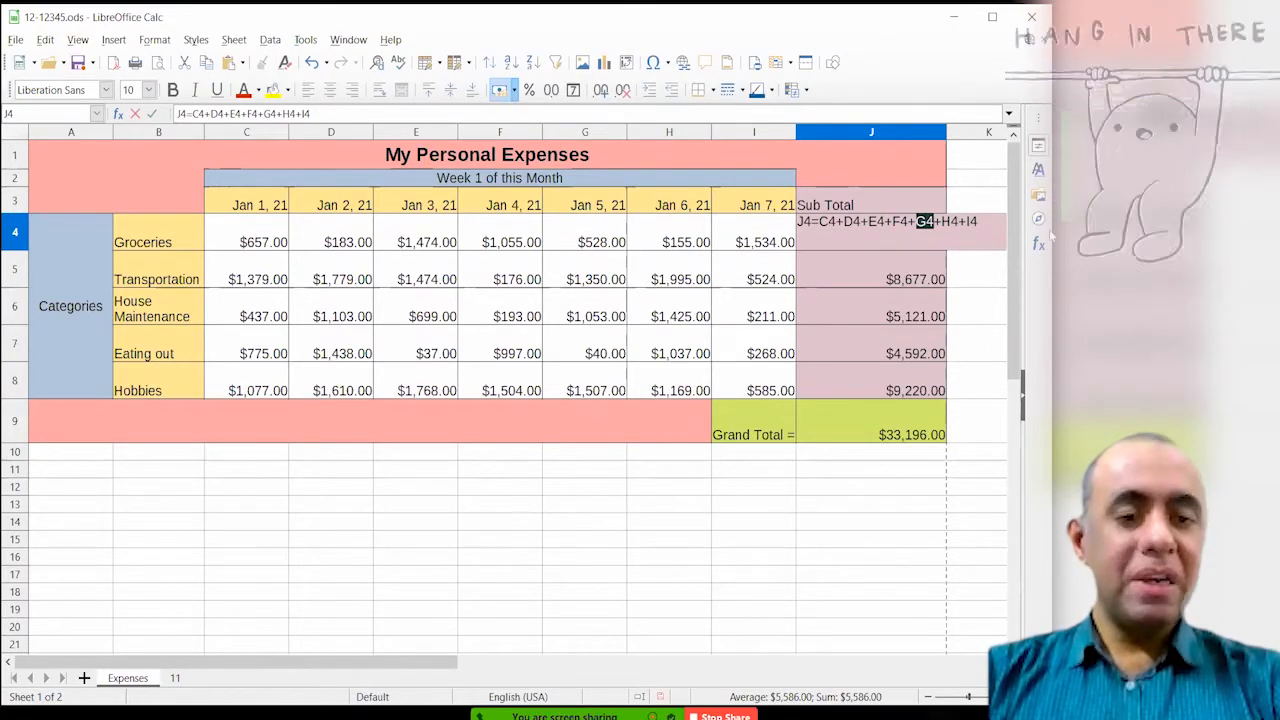
- Highlight only the J4 reference at the start of the Groceries subtotal expression
{"action": "key", "text": "Left"}
{"action": "key", "text": "Left"}
{"action": "key", "text": "Left"}
{"action": "key", "text": "Left"}
{"action": "key", "text": "Left"}
{"action": "key", "text": "Left"}
{"action": "key", "text": "Left"}
{"action": "key", "text": "Left"}
{"action": "key", "text": "Left"}
{"action": "key", "text": "Left"}
{"action": "key", "text": "Left"}
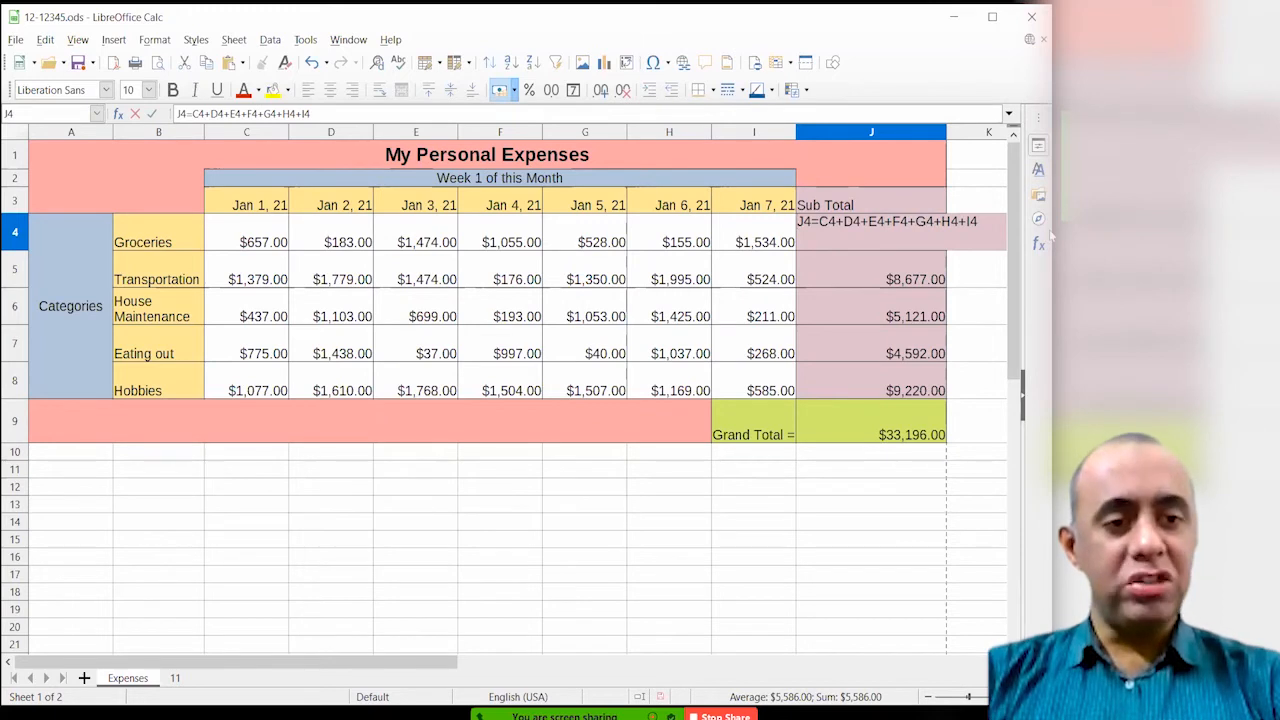
{"action": "key", "text": "shift+Right"}
{"action": "key", "text": "shift+Right"}
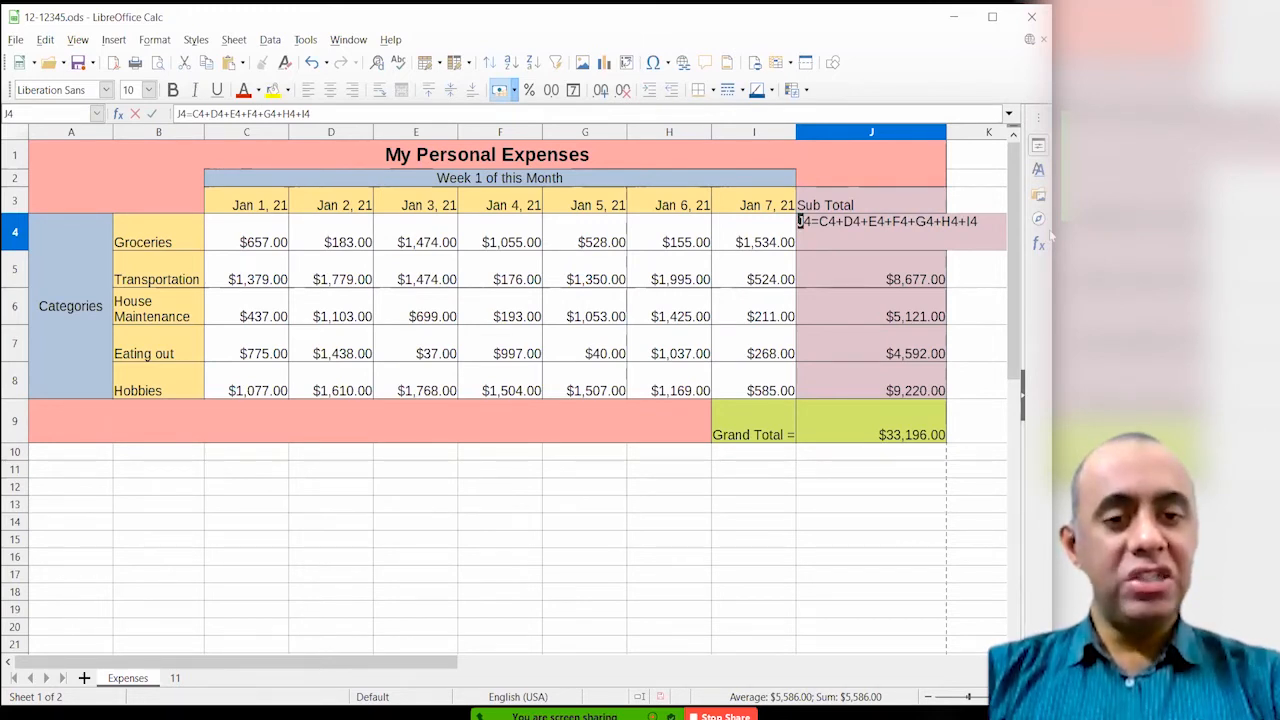
- Highlight C4 after the equals sign and extend the selection over the whole addition C4+D4+E4+F4+G4+H4+I4
{"action": "key", "text": "Right"}
{"action": "key", "text": "shift+Right"}
{"action": "key", "text": "shift+Right"}
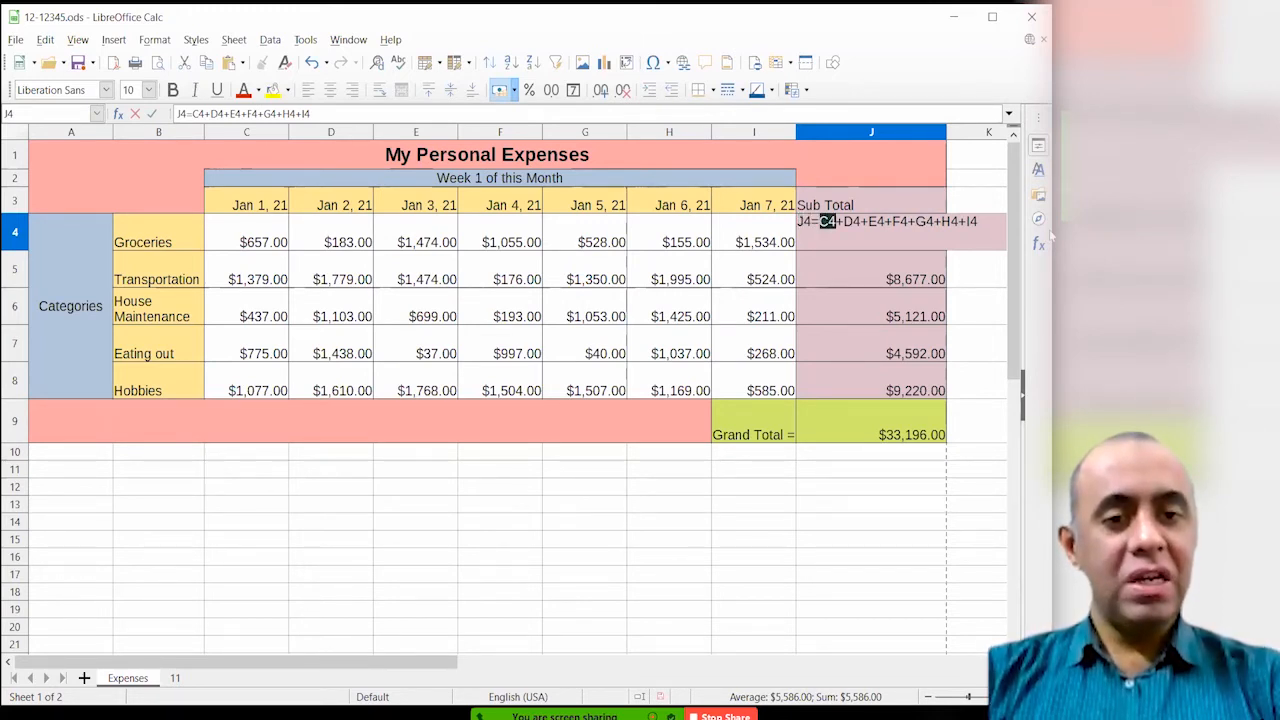
{"action": "key", "text": "shift+Right"}
{"action": "key", "text": "shift+Right"}
{"action": "key", "text": "shift+Right"}
{"action": "key", "text": "shift+Right"}
{"action": "key", "text": "shift+Right"}
{"action": "key", "text": "shift+Right"}
{"action": "key", "text": "shift+Right"}
{"action": "key", "text": "shift+Right"}
{"action": "key", "text": "shift+Right"}
{"action": "key", "text": "shift+Right"}
{"action": "key", "text": "shift+Right"}
{"action": "key", "text": "shift+Right"}
{"action": "key", "text": "shift+Right"}
{"action": "key", "text": "shift+Right"}
{"action": "key", "text": "shift+Right"}
{"action": "key", "text": "shift+Right"}
{"action": "key", "text": "shift+Right"}
{"action": "key", "text": "shift+Right"}
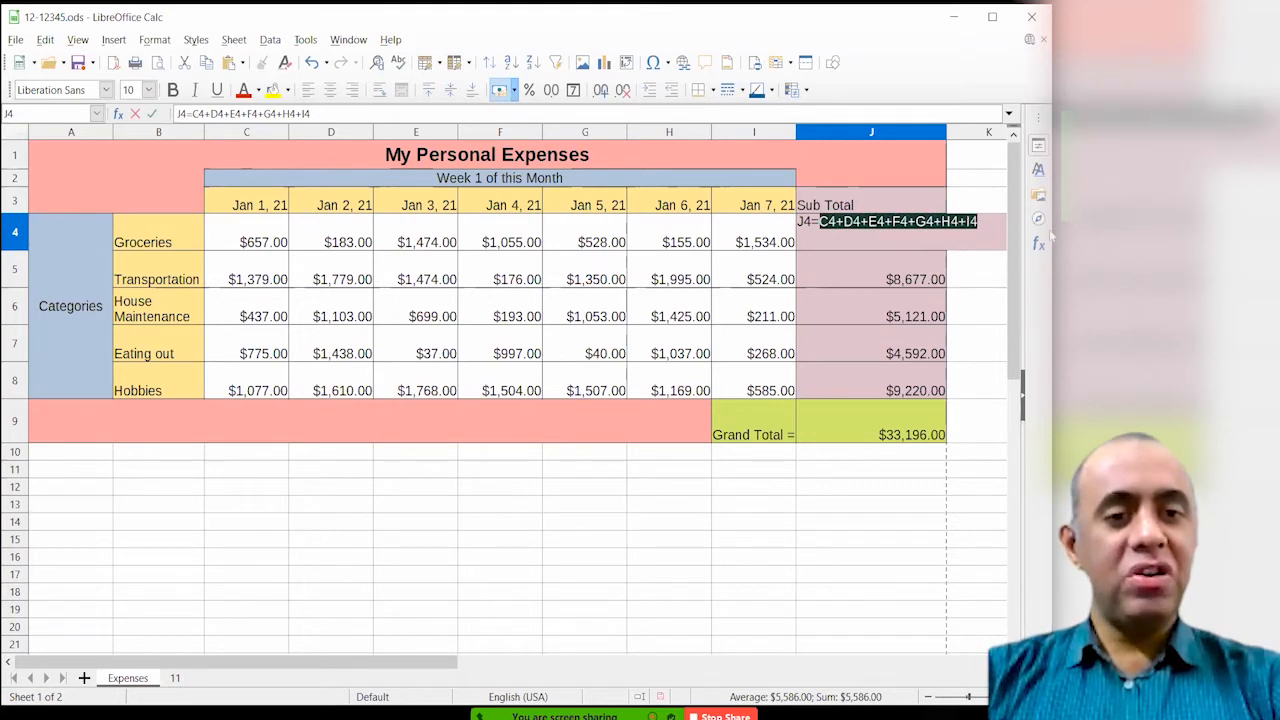
- Remove the J4 text before the equals sign so the Groceries subtotal formula reads =C4+D4+E4+F4+G4+H4+I4
{"action": "key", "text": "shift+Left"}
{"action": "key", "text": "Left"}
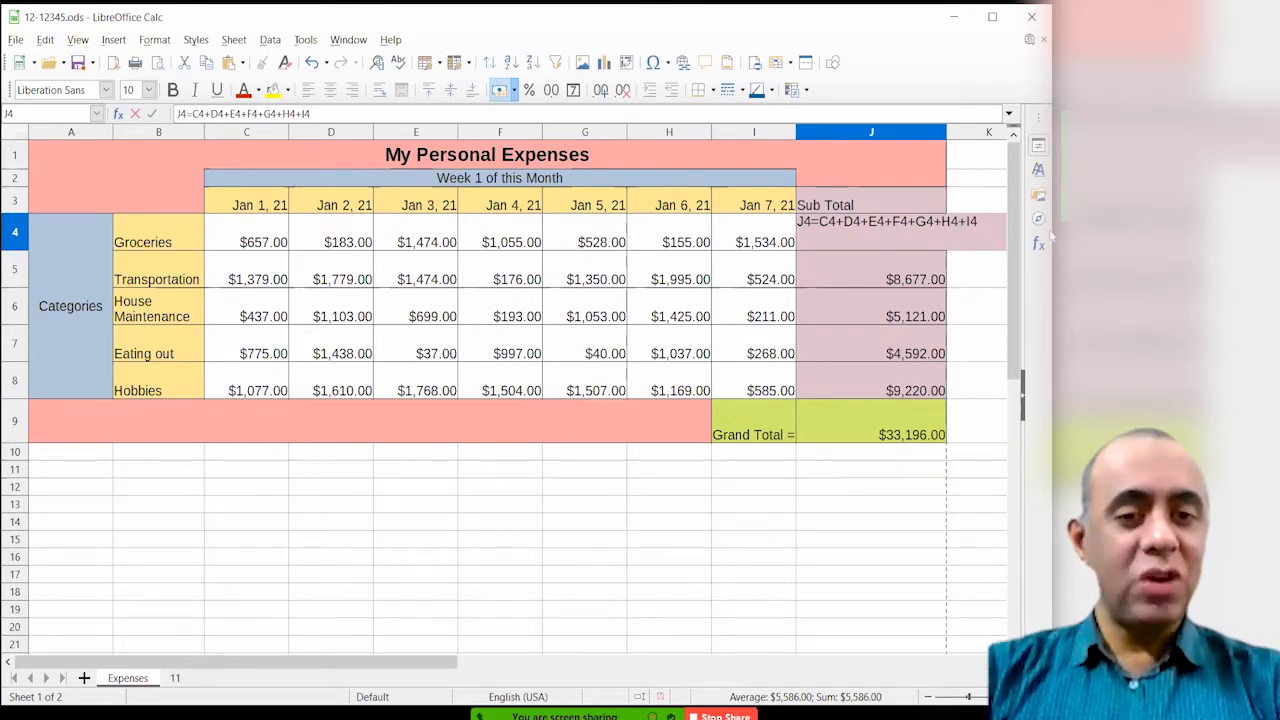
{"action": "key", "text": "BackSpace"}
{"action": "key", "text": "BackSpace"}
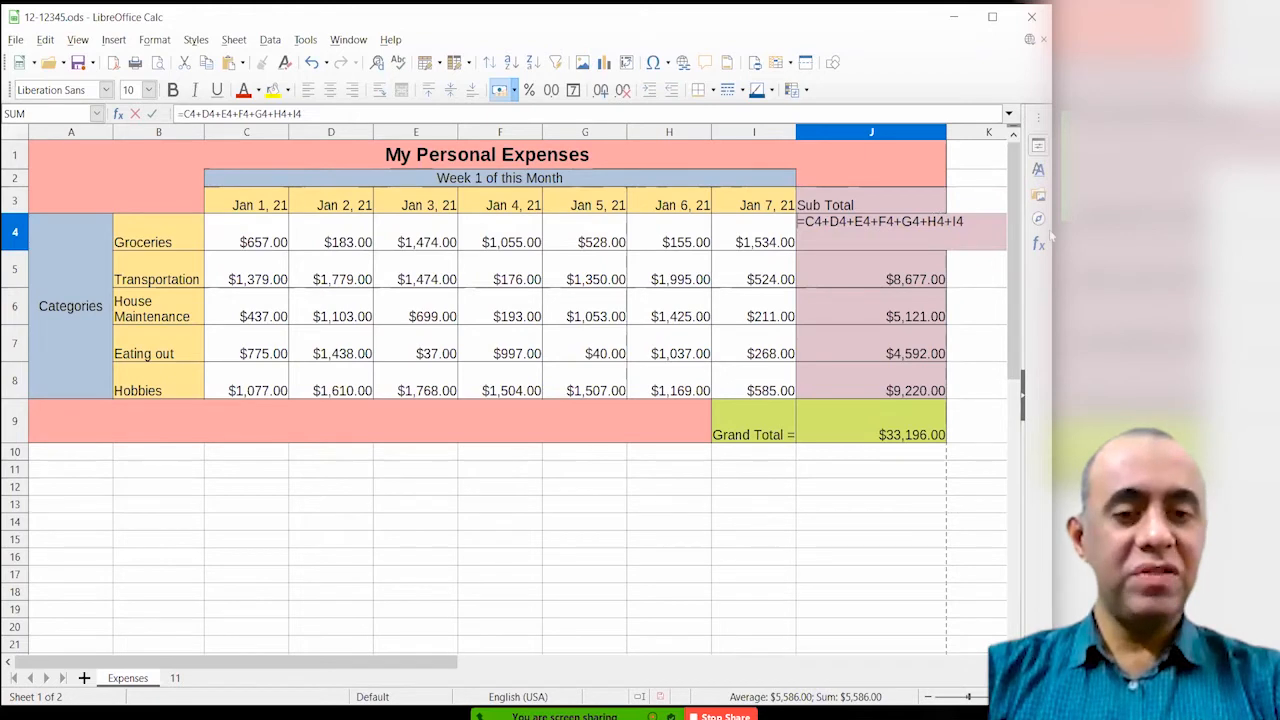
{"action": "key", "text": "Return"}
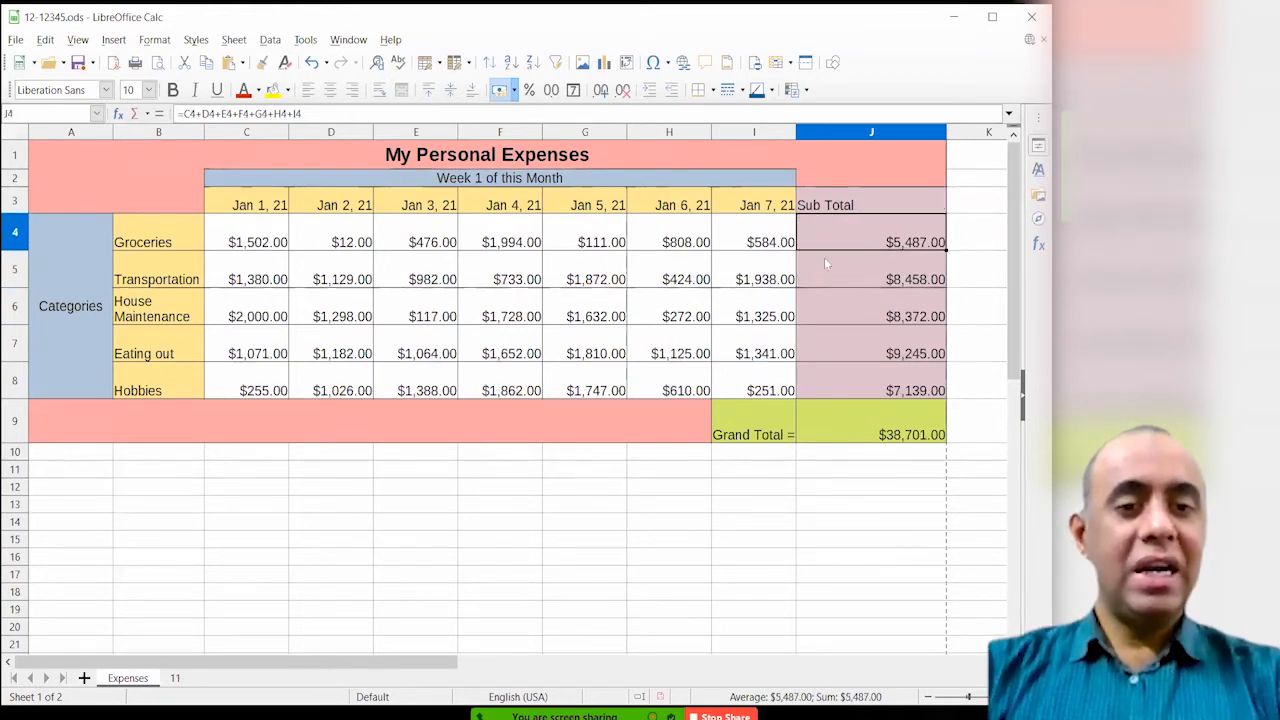
- Examine the cell references added together in the Groceries subtotal formula in J4 and the Groceries amount in C4
{"action": "key", "text": "F2"}
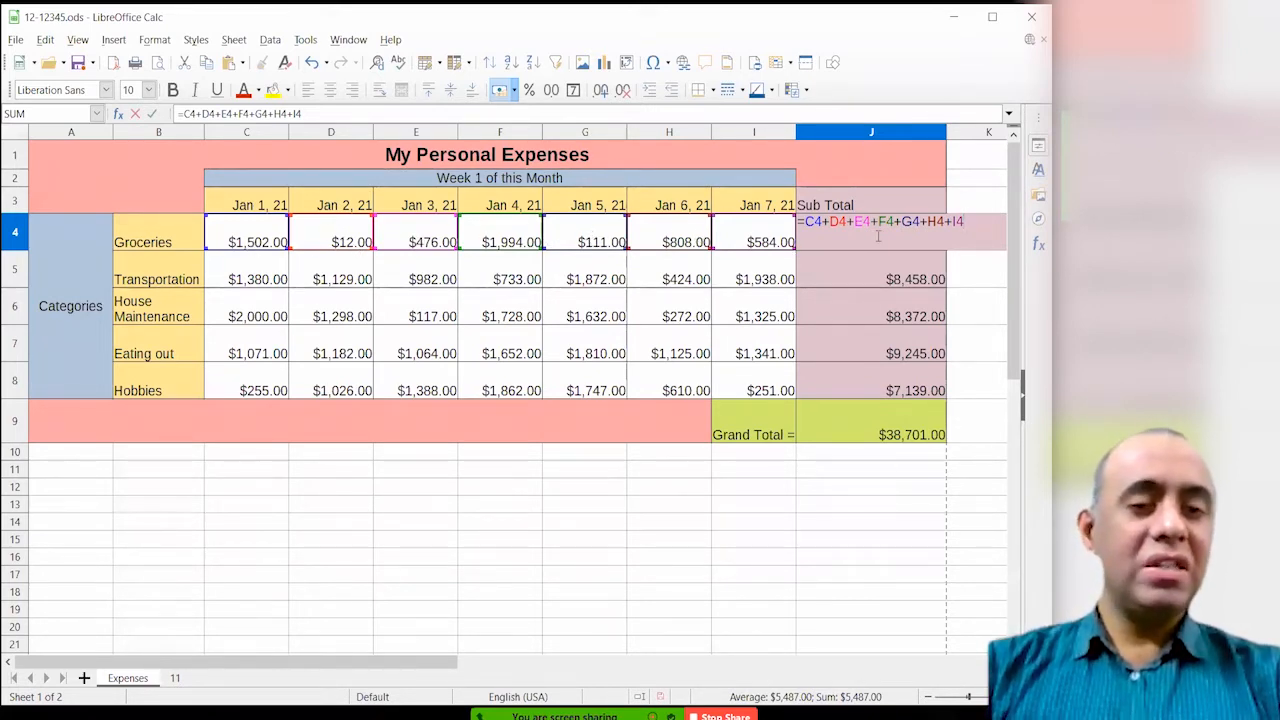
{"action": "left_click_drag", "start_coordinate": [854, 222], "coordinate": [895, 221]}
{"action": "key", "text": "Return"}
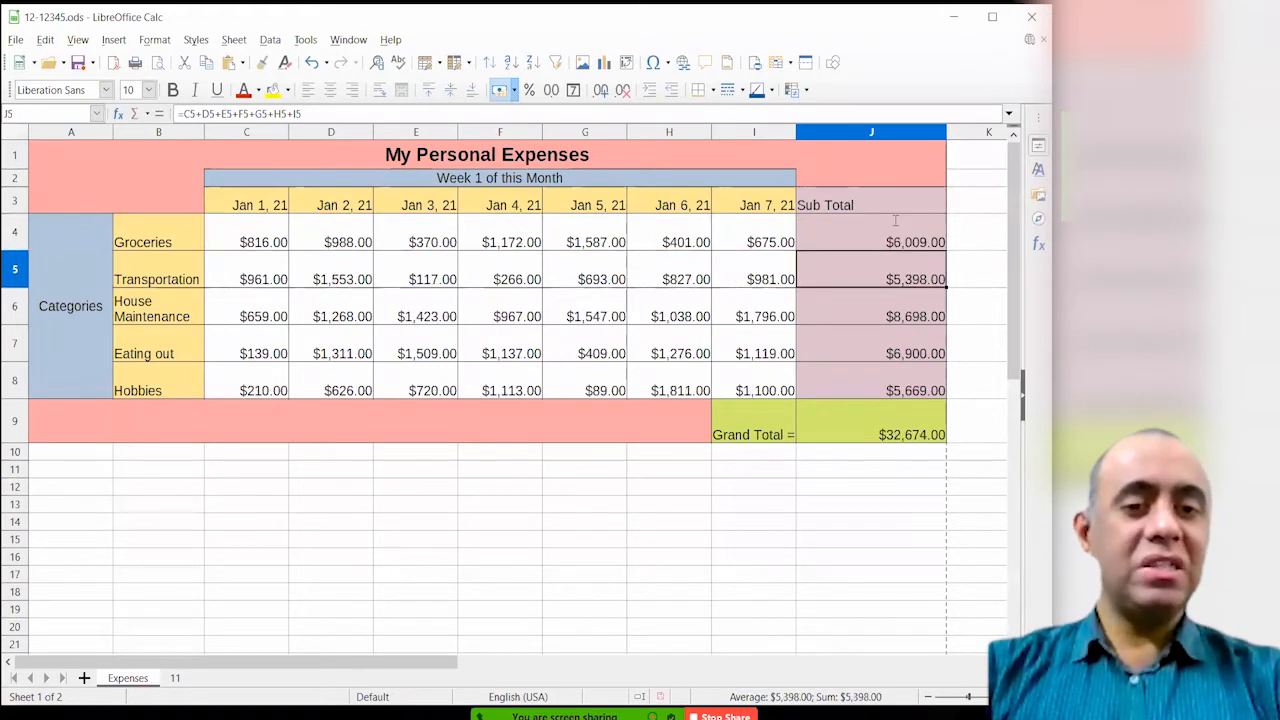
{"action": "left_click", "coordinate": [876, 238]}
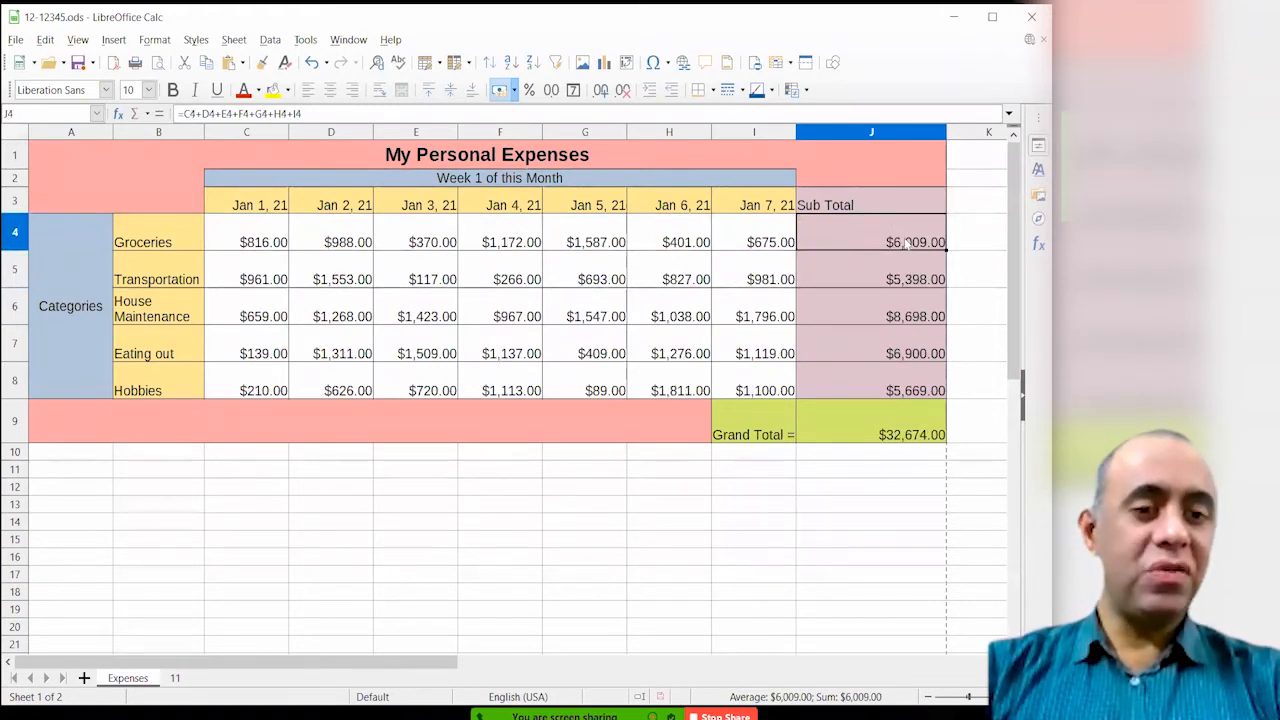
{"action": "left_click", "coordinate": [265, 240]}
- Below the details heading, enter the label Salary in E14 and the amount 80000 in F14
{"action": "left_click", "coordinate": [539, 486]}
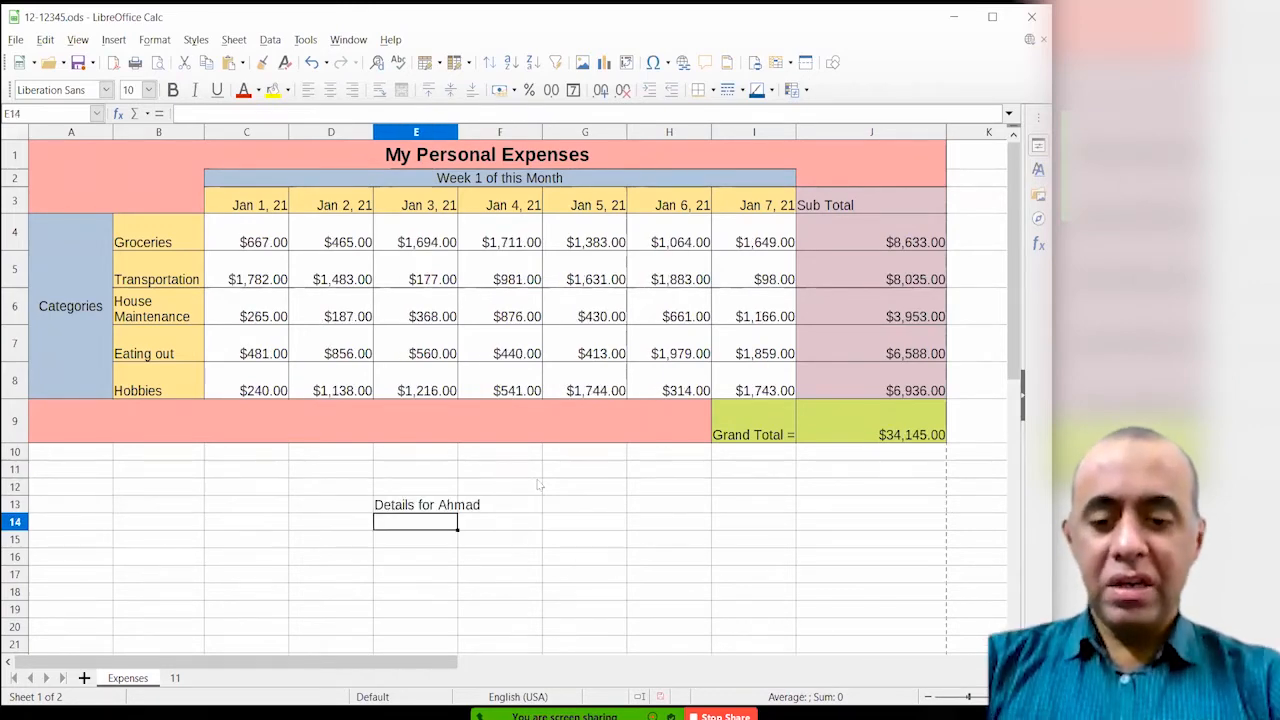
{"action": "type", "text": "Salary"}
{"action": "key", "text": "Tab"}
{"action": "type", "text": "80"}
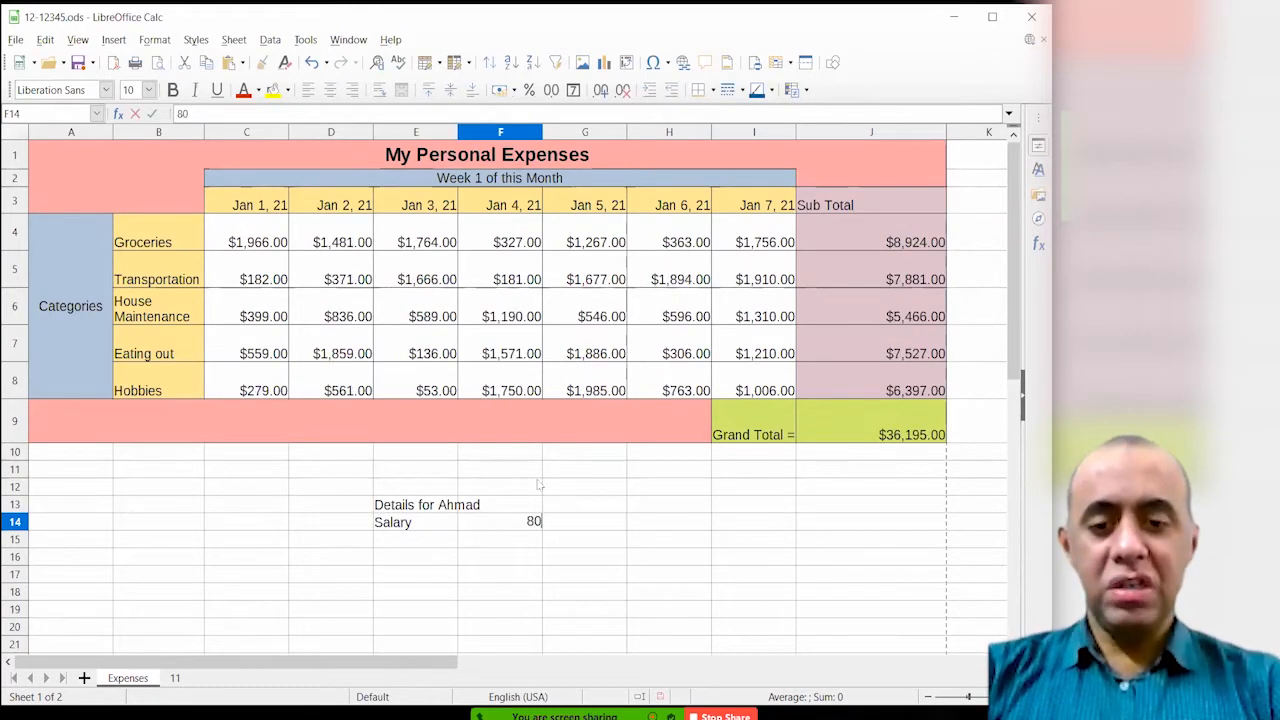
{"action": "type", "text": "000"}
{"action": "key", "text": "Return"}
{"action": "key", "text": "Left"}
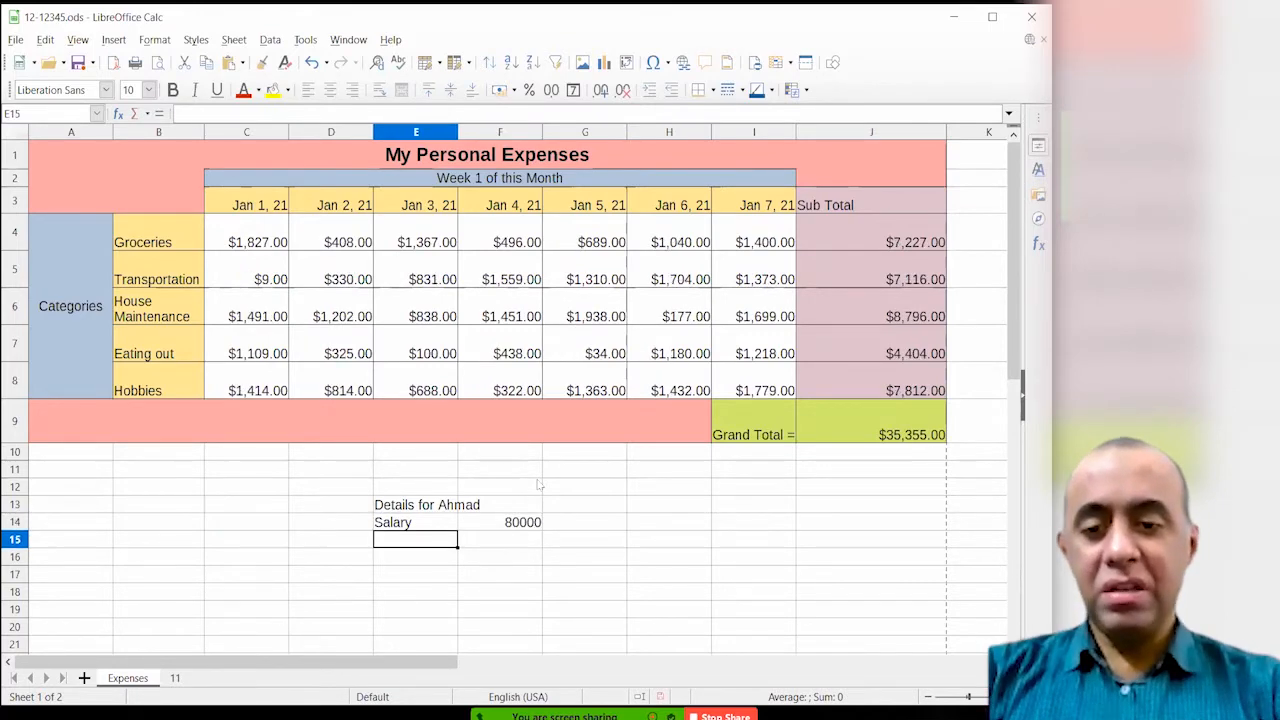
- Enter the labels Deductions in E15 and Take how Salary in E17
{"action": "type", "text": "Deductions"}
{"action": "key", "text": "Return"}
{"action": "key", "text": "Return"}
{"action": "type", "text": "Total for the"}
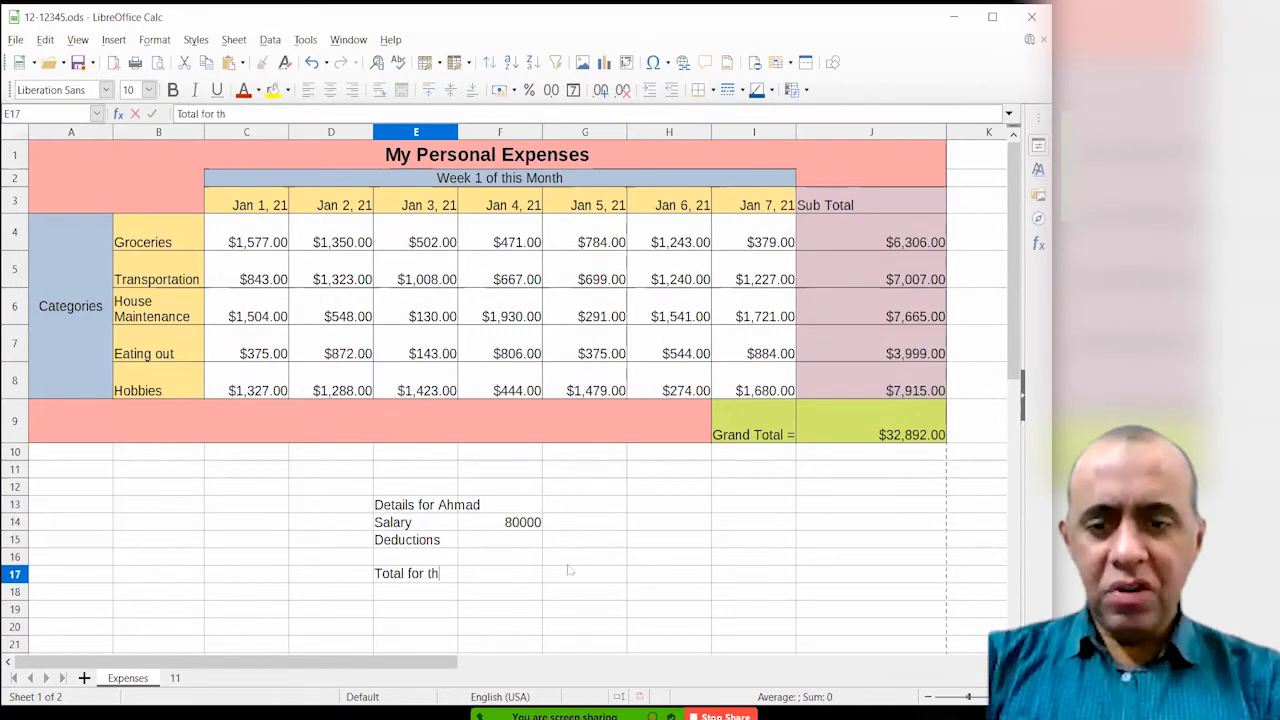
{"action": "key", "text": "BackSpace"}
{"action": "key", "text": "BackSpace"}
{"action": "key", "text": "BackSpace"}
{"action": "key", "text": "BackSpace"}
{"action": "key", "text": "BackSpace"}
{"action": "key", "text": "BackSpace"}
{"action": "key", "text": "BackSpace"}
{"action": "key", "text": "BackSpace"}
{"action": "key", "text": "BackSpace"}
{"action": "key", "text": "BackSpace"}
{"action": "key", "text": "BackSpace"}
{"action": "key", "text": "BackSpace"}
{"action": "key", "text": "BackSpace"}
{"action": "type", "text": "ake how Salary"}
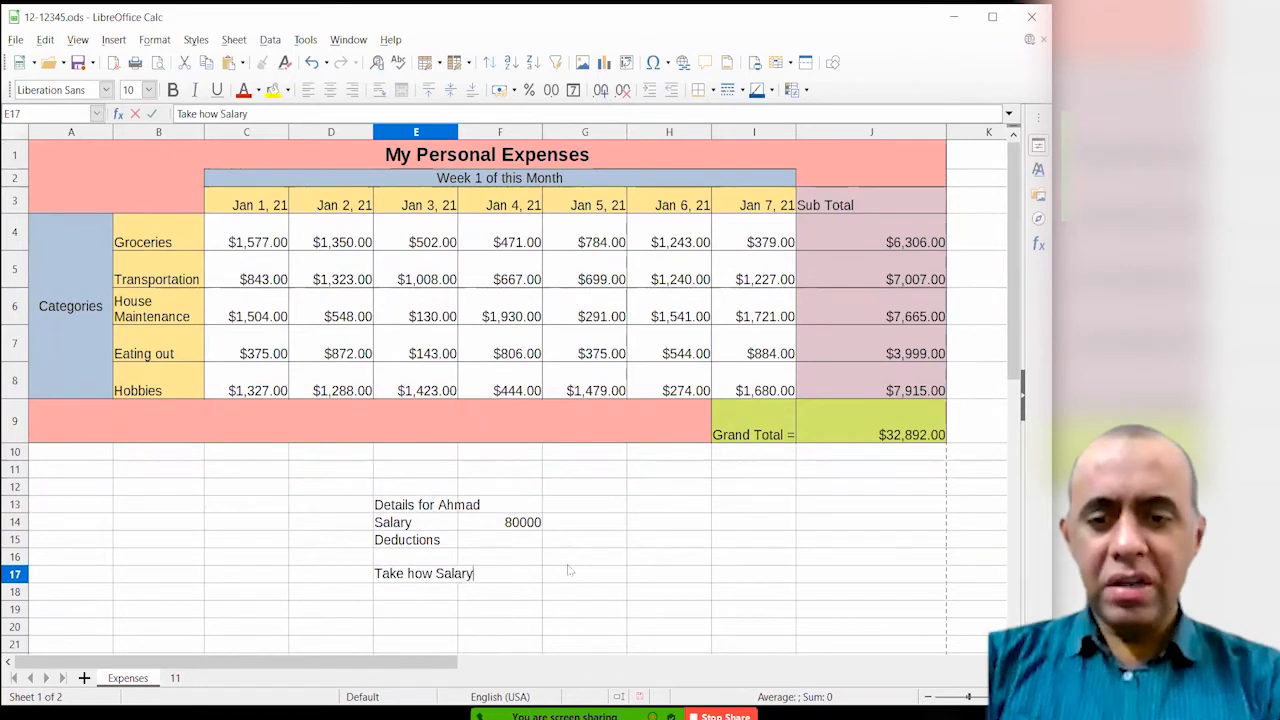
{"action": "key", "text": "Return"}
- Enter 3500 as the Deductions amount in F15
{"action": "key", "text": "Up"}
{"action": "key", "text": "Up"}
{"action": "key", "text": "Up"}
{"action": "key", "text": "Right"}
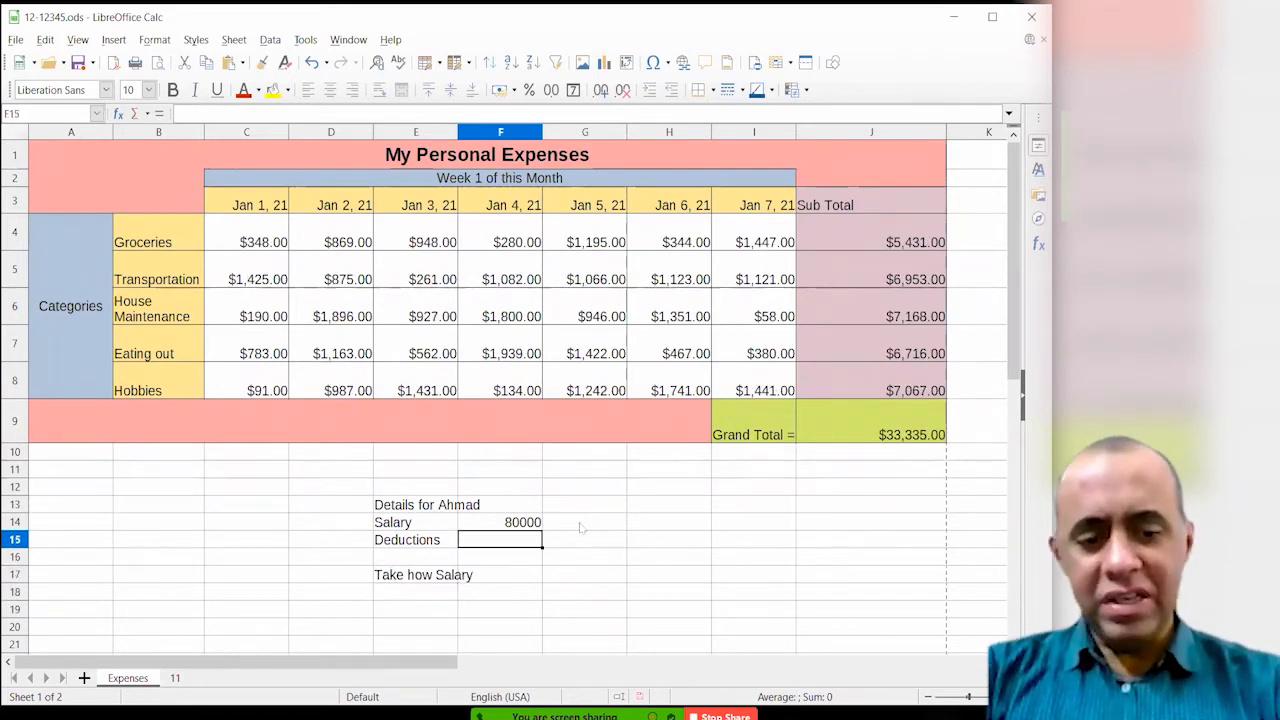
{"action": "type", "text": "3500"}
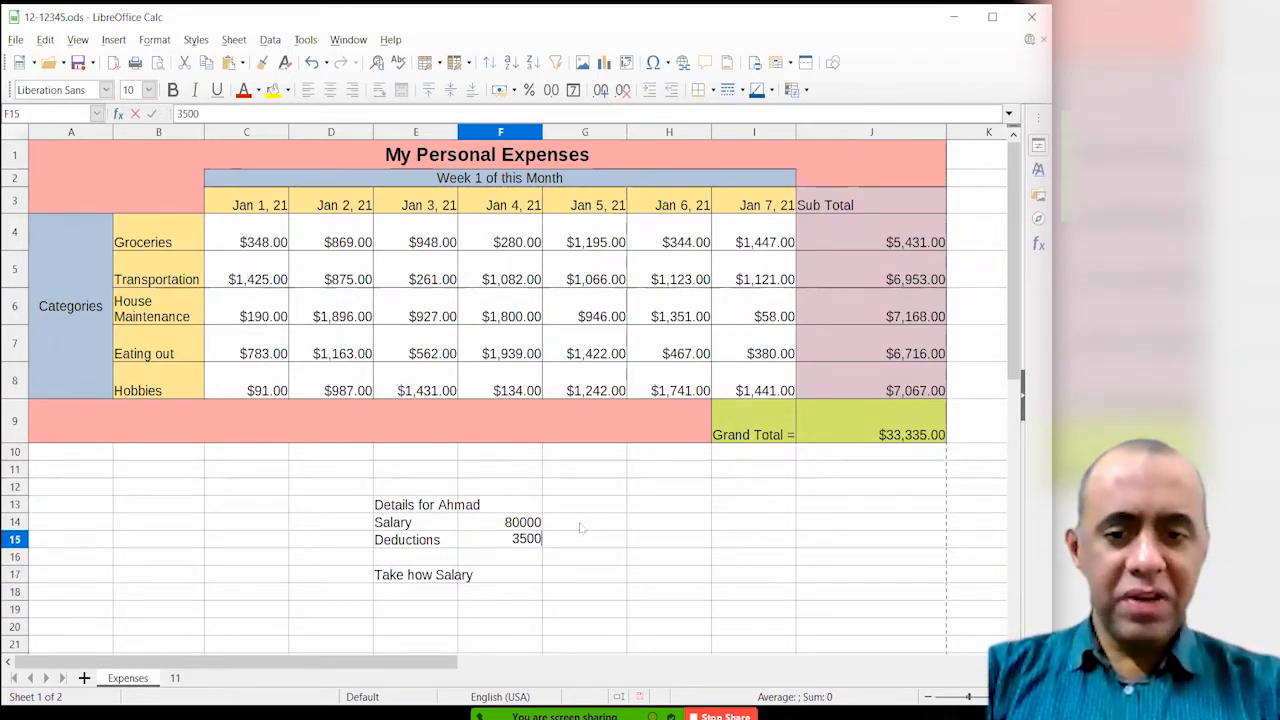
{"action": "key", "text": "Return"}
- Calculate the Take how Salary amount in F17 with =F14-F15 and widen columns E and F to fit the labels
{"action": "key", "text": "Down"}
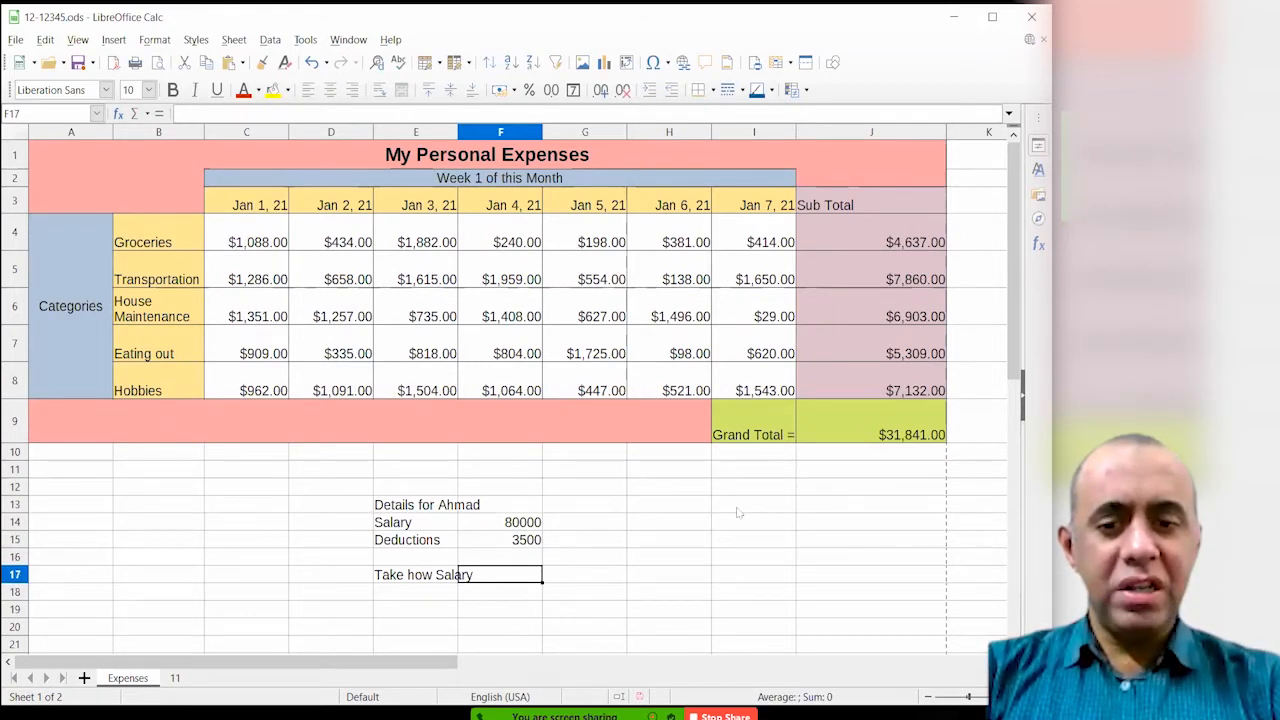
{"action": "type", "text": "="}
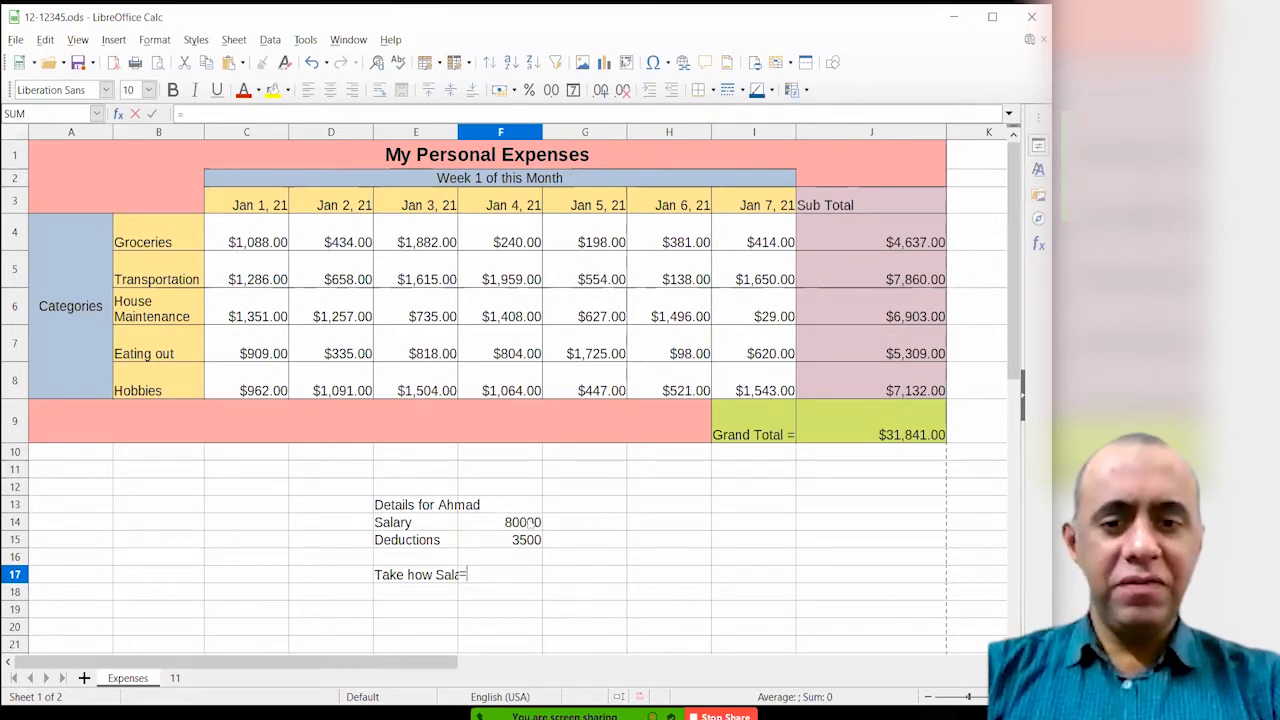
{"action": "mouse_move", "coordinate": [527, 522]}
{"action": "left_mouse_down"}
{"action": "mouse_move", "coordinate": [527, 540]}
{"action": "mouse_move", "coordinate": [524, 523]}
{"action": "left_mouse_up"}
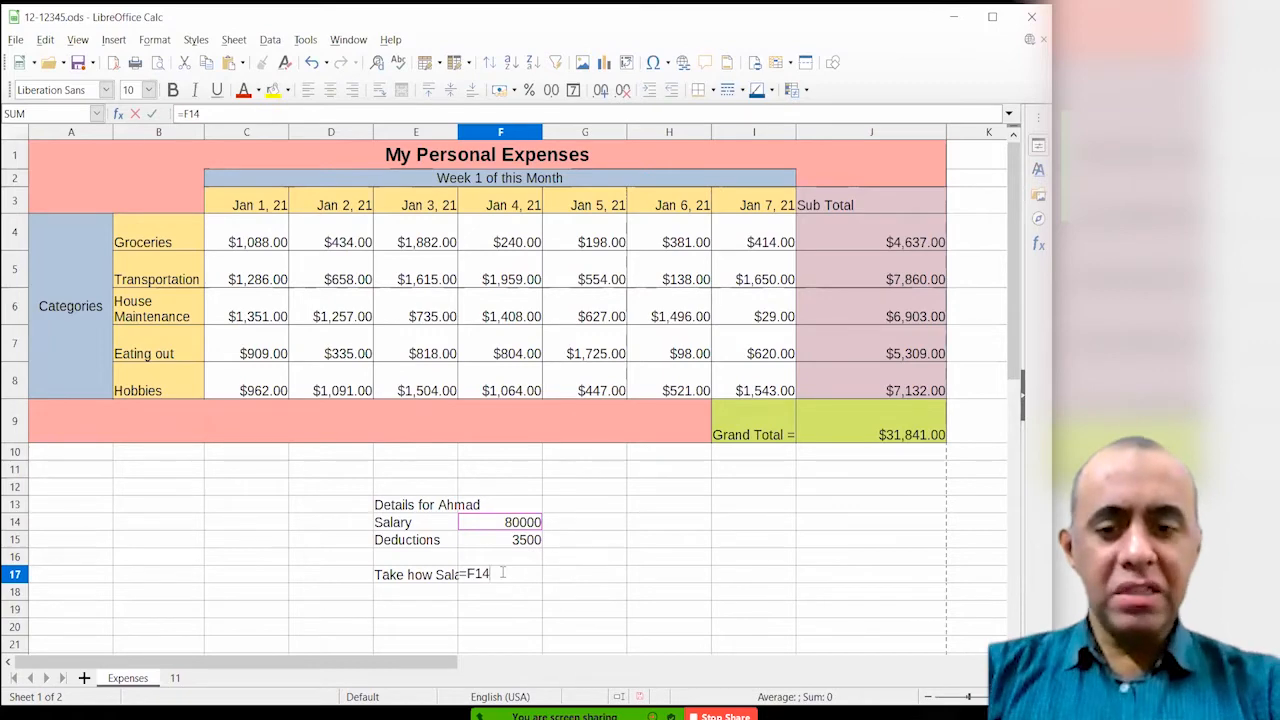
{"action": "type", "text": "-F15"}
{"action": "key", "text": "Return"}
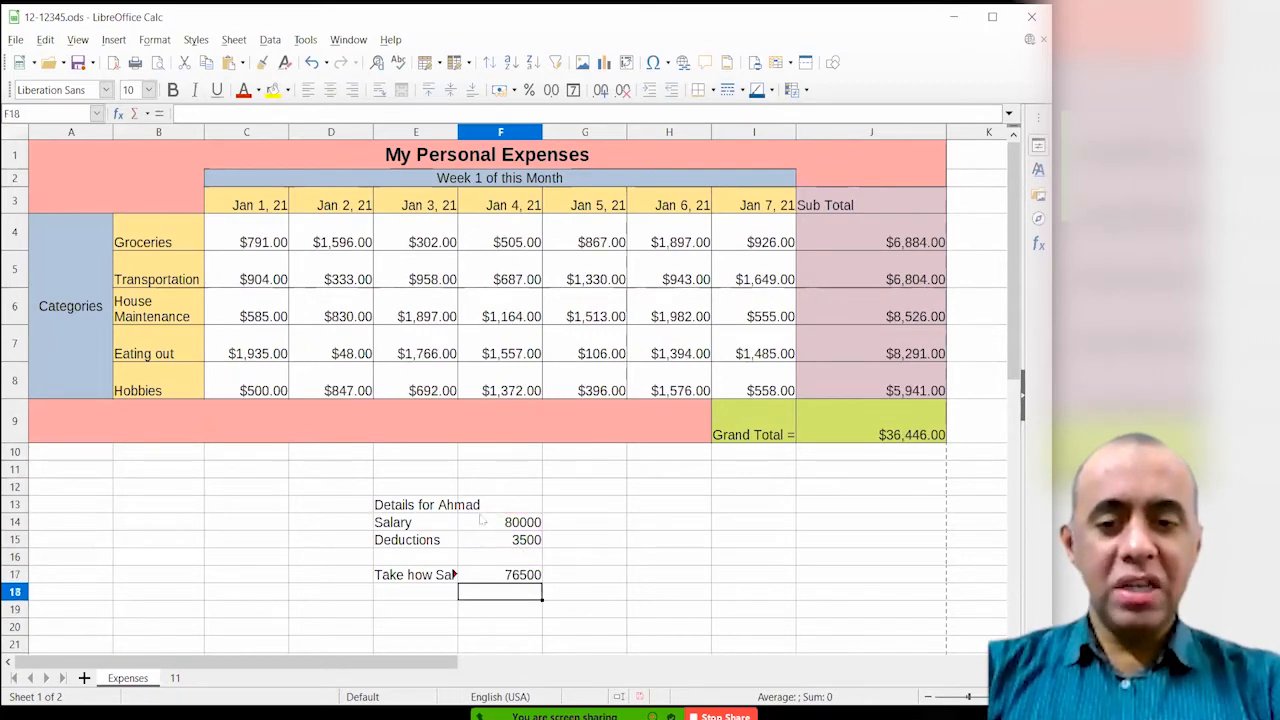
{"action": "left_click_drag", "start_coordinate": [440, 132], "coordinate": [492, 132]}
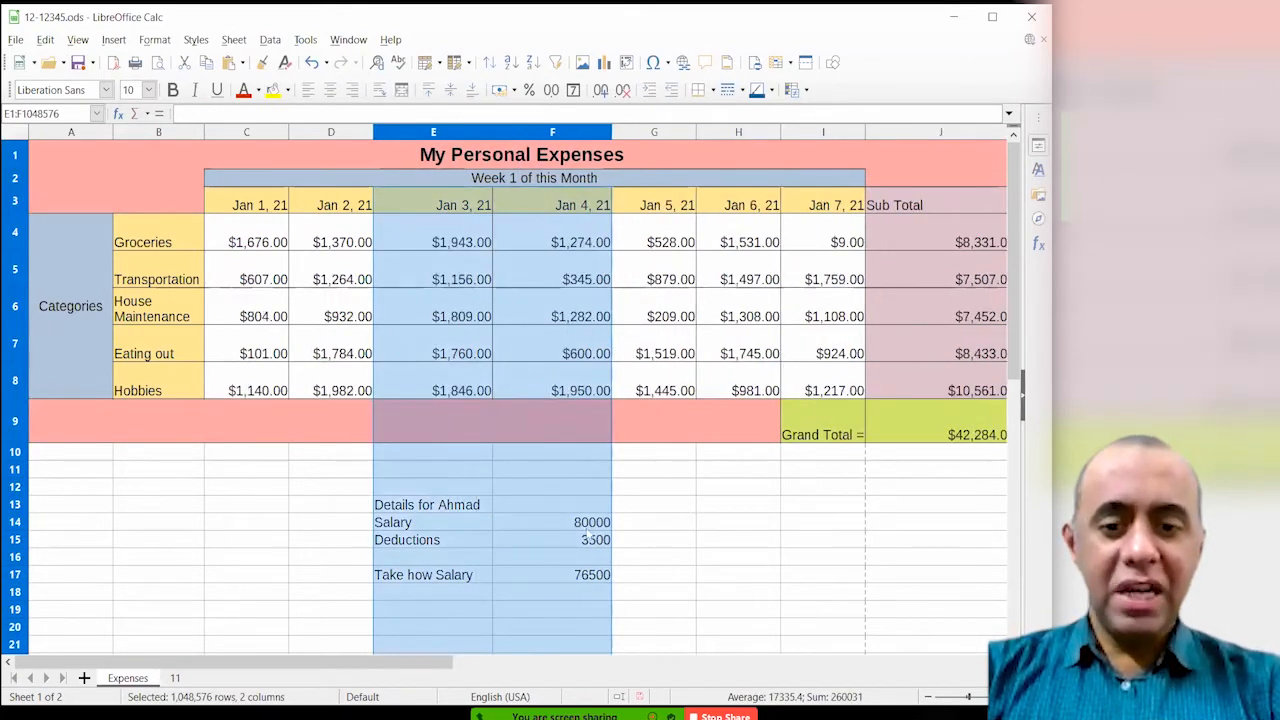
- Examine the references in the Take how Salary formula in F17
{"action": "left_click", "coordinate": [598, 576]}
{"action": "key", "text": "F2"}
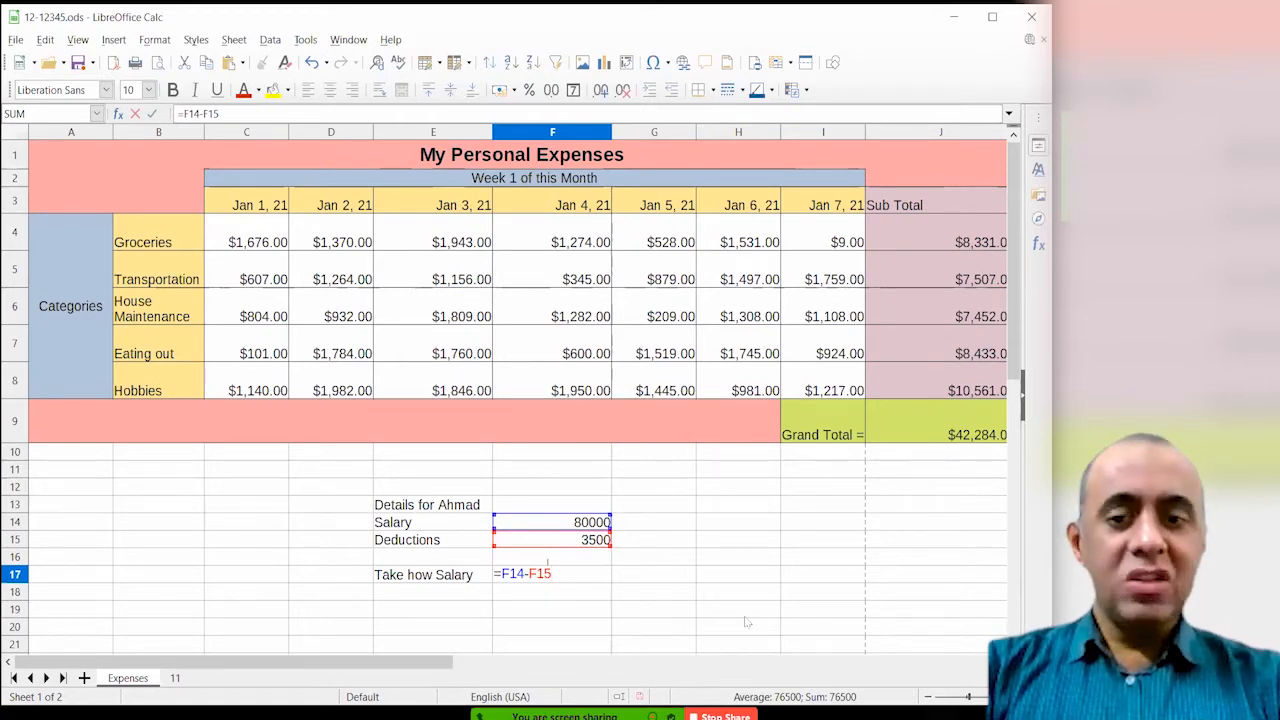
{"action": "key", "text": "Return"}
- Insert a blank row above the Deductions row
{"action": "left_click", "coordinate": [541, 540]}
{"action": "key", "text": "shift+space"}
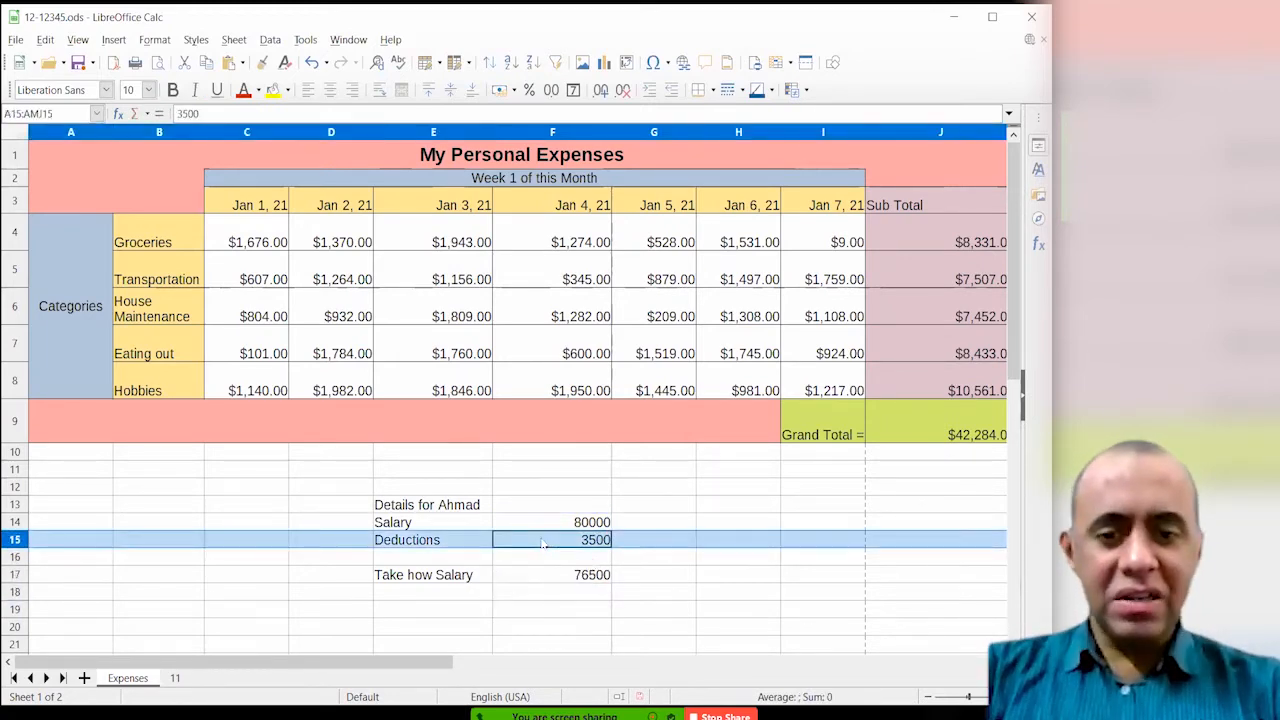
{"action": "key", "text": "ctrl+plus"}
- Fill the new row 15 with the label Overtime and the amount 15000
{"action": "key", "text": "Left"}
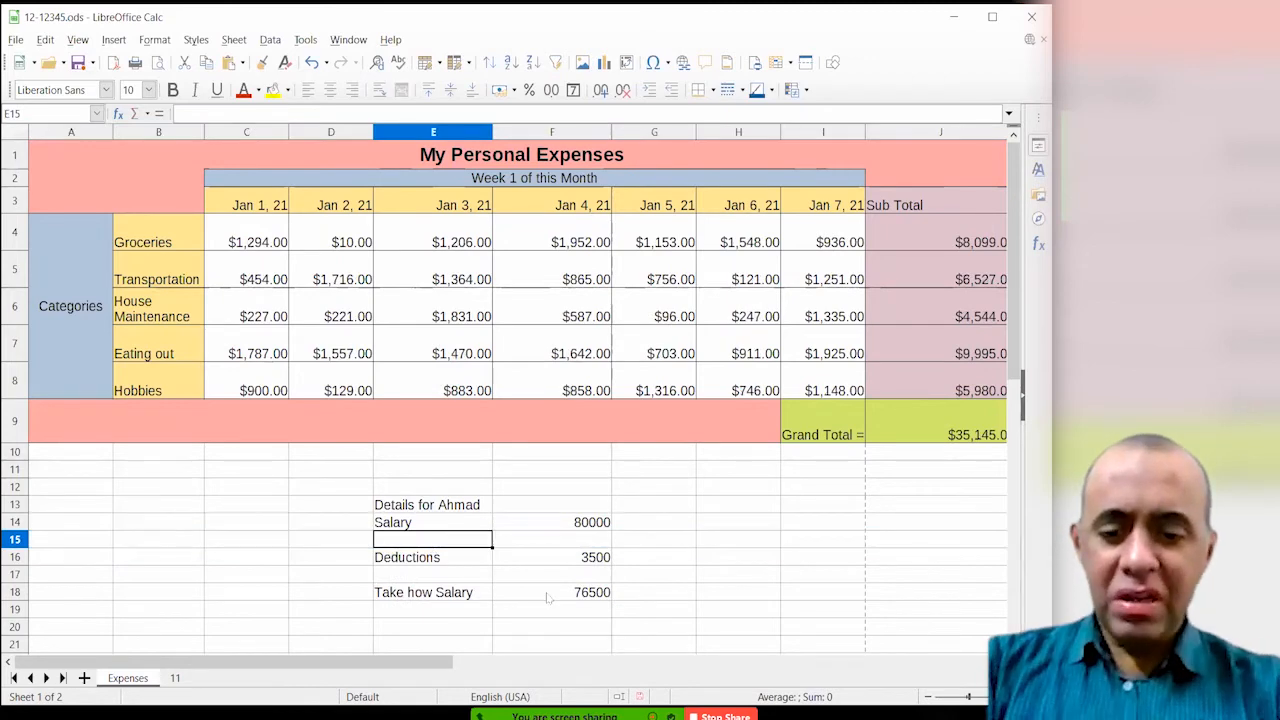
{"action": "type", "text": "Overtime"}
{"action": "key", "text": "Tab"}
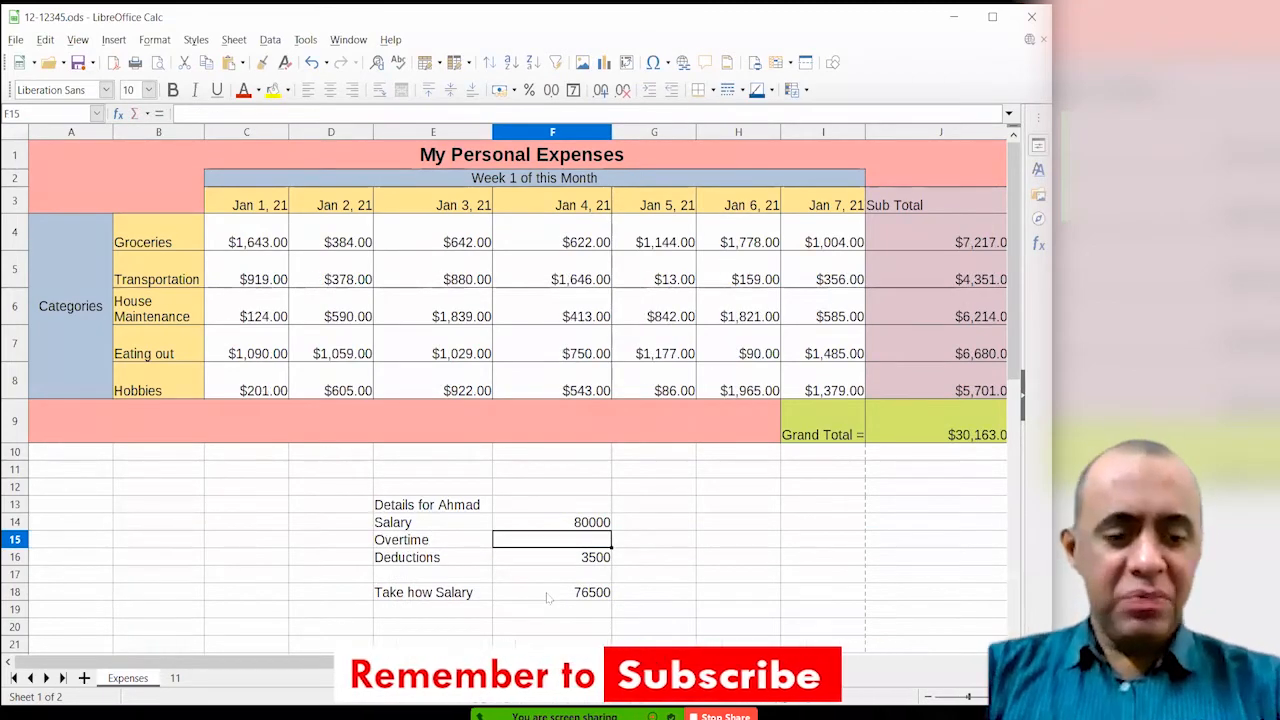
{"action": "type", "text": "15000"}
{"action": "key", "text": "Return"}
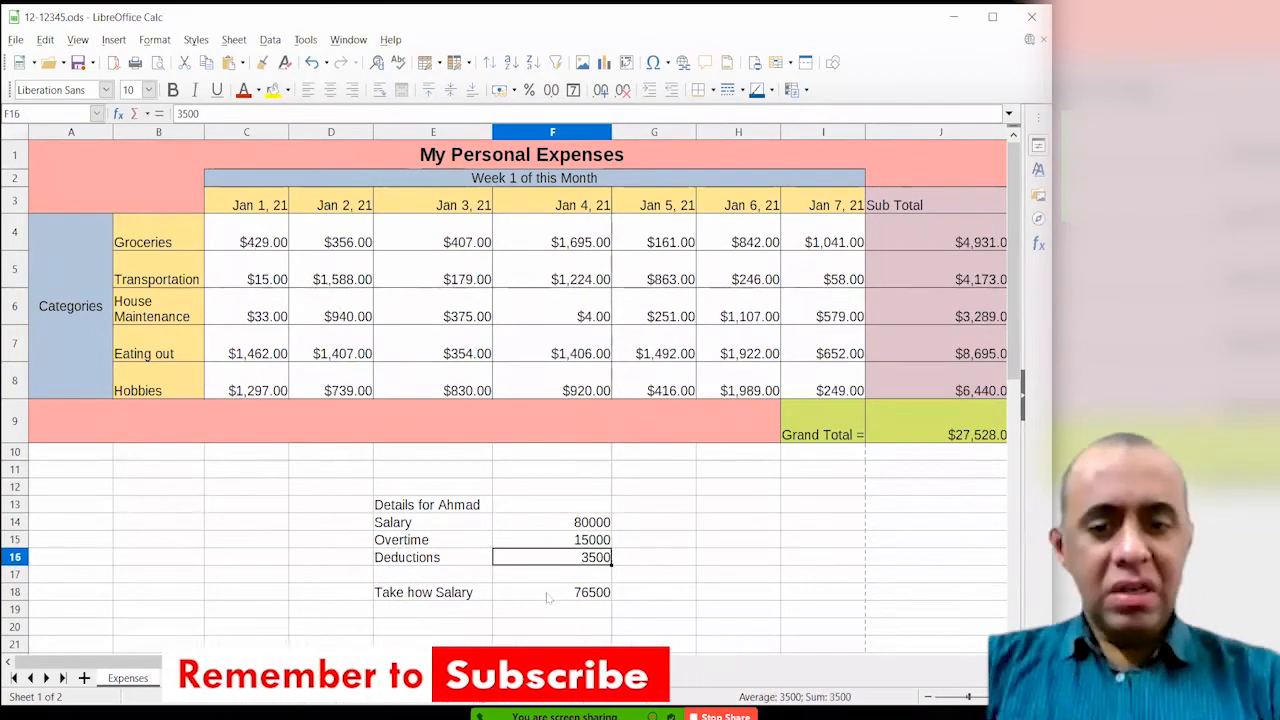
- Add the overtime to the Take how Salary formula in F18, making it =F14+F15-F16, and review its references
{"action": "left_click", "coordinate": [547, 598]}
{"action": "type", "text": "=F14-F16"}
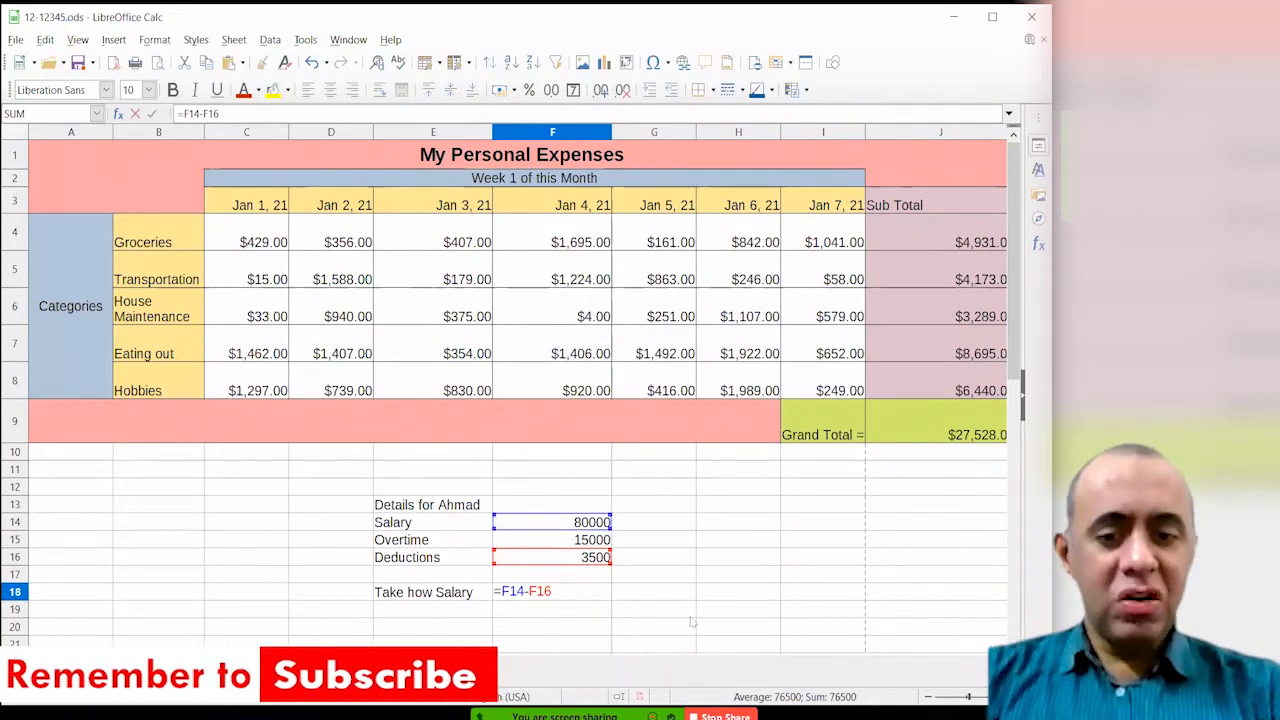
{"action": "key", "text": "Left"}
{"action": "key", "text": "Left"}
{"action": "key", "text": "Left"}
{"action": "key", "text": "Left"}
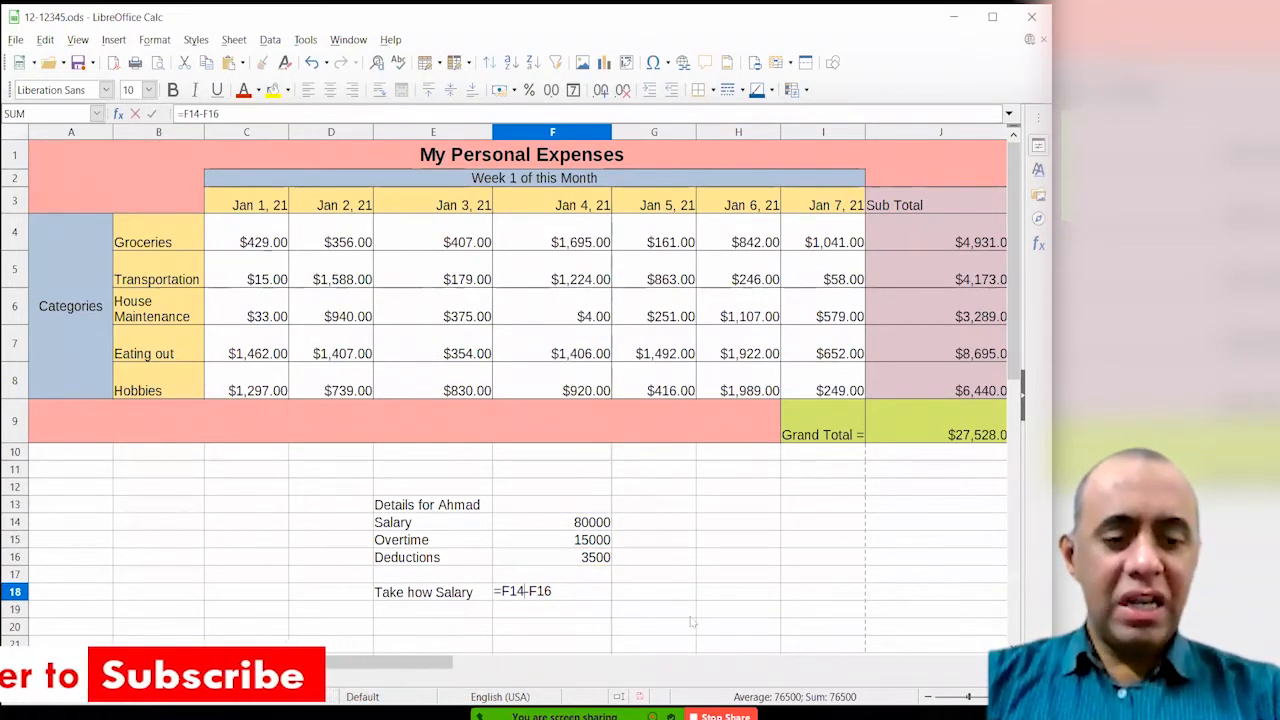
{"action": "type", "text": "+"}
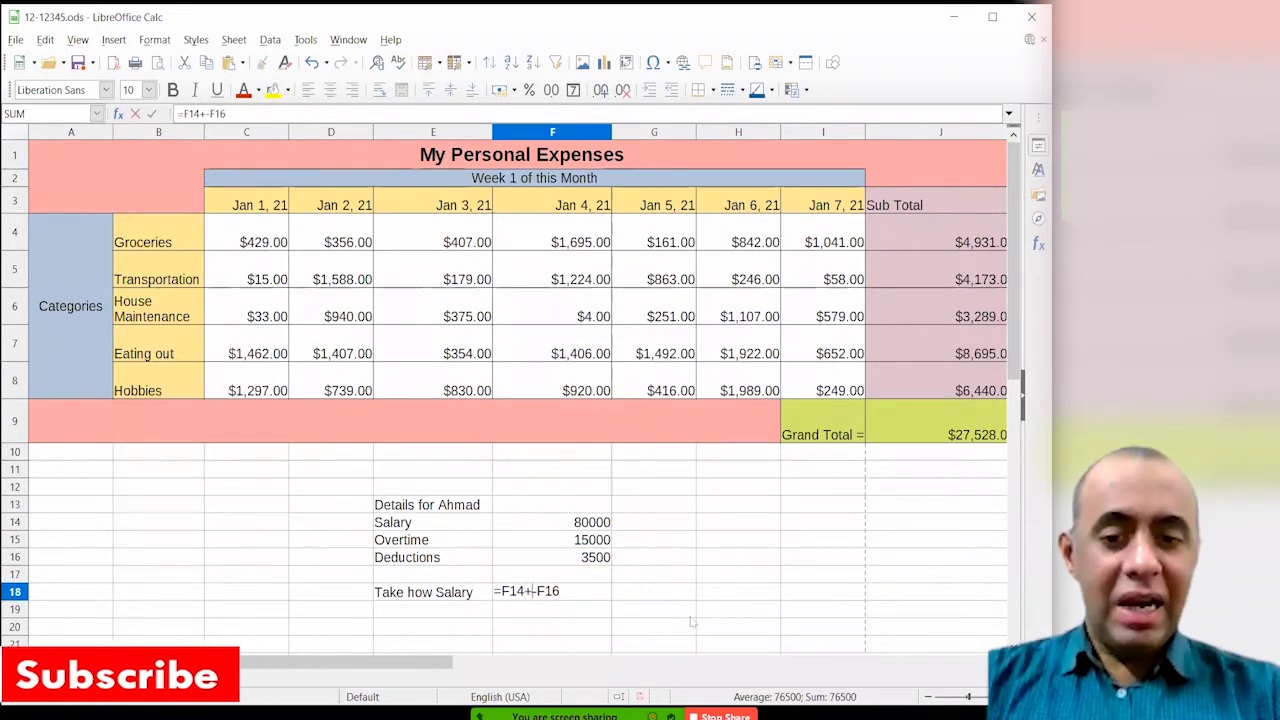
{"action": "left_click", "coordinate": [583, 545]}
{"action": "key", "text": "Return"}
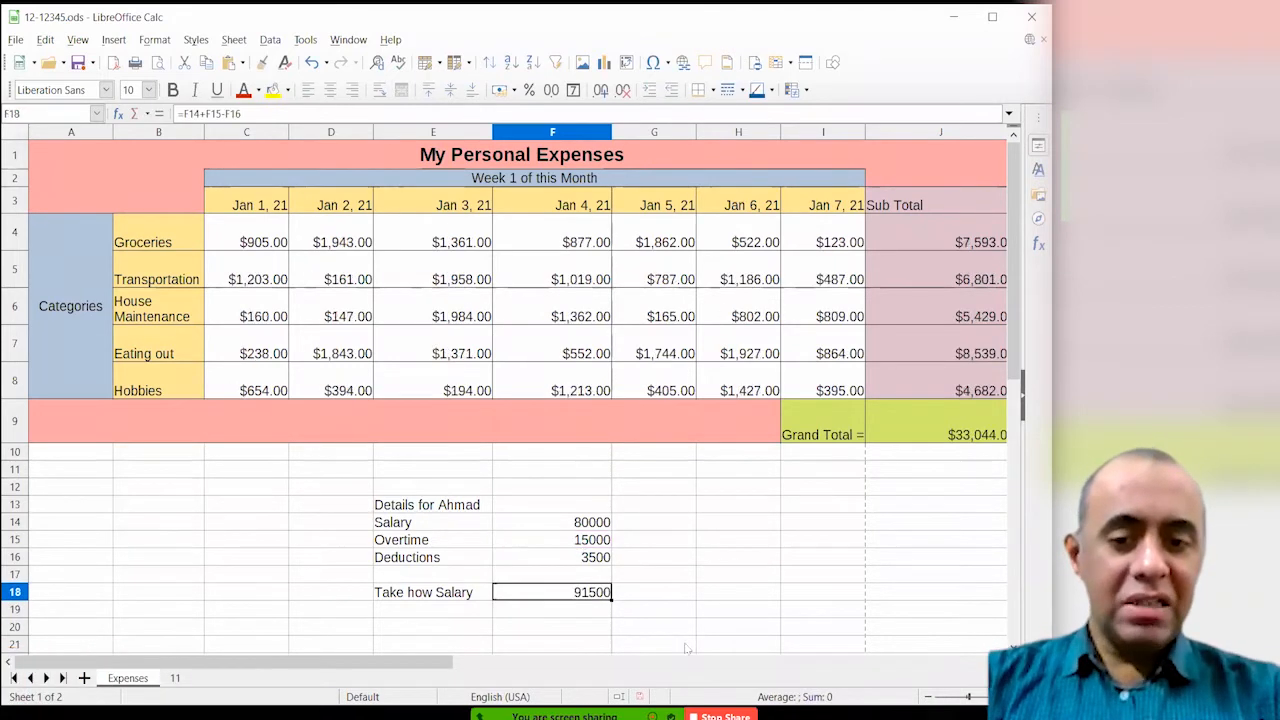
{"action": "key", "text": "F2"}
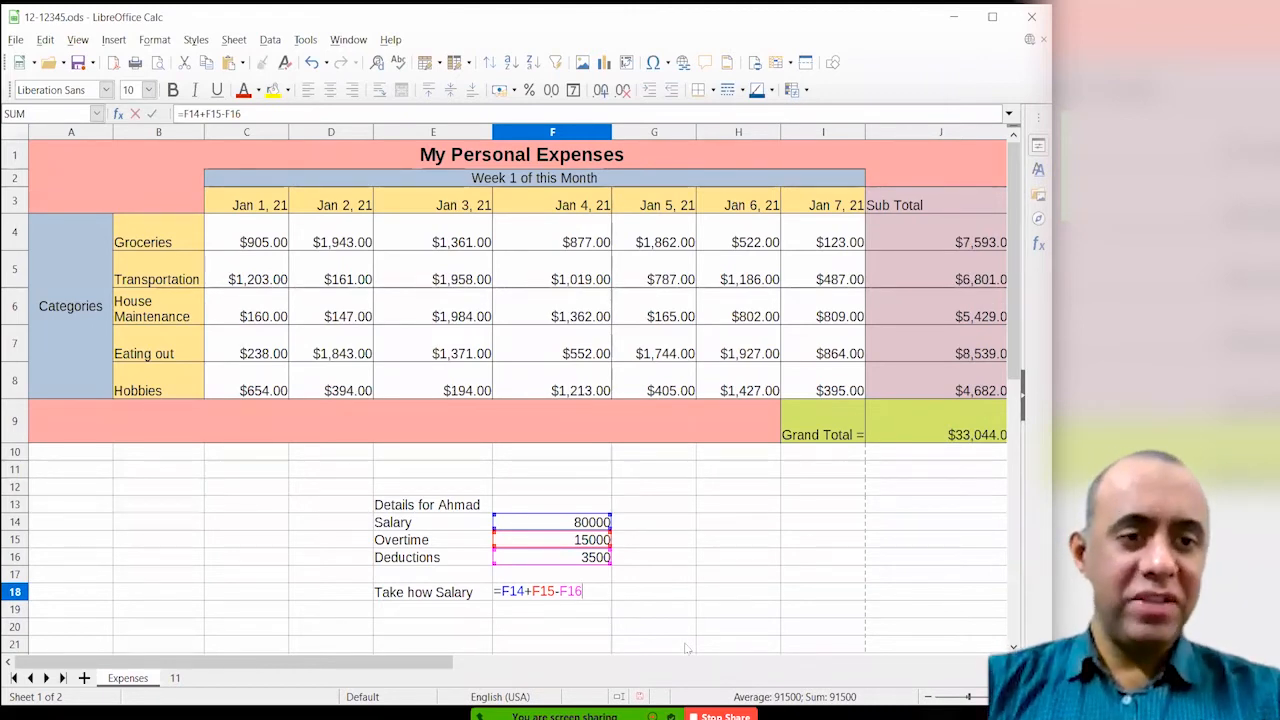
{"action": "key", "text": "shift+Tab"}
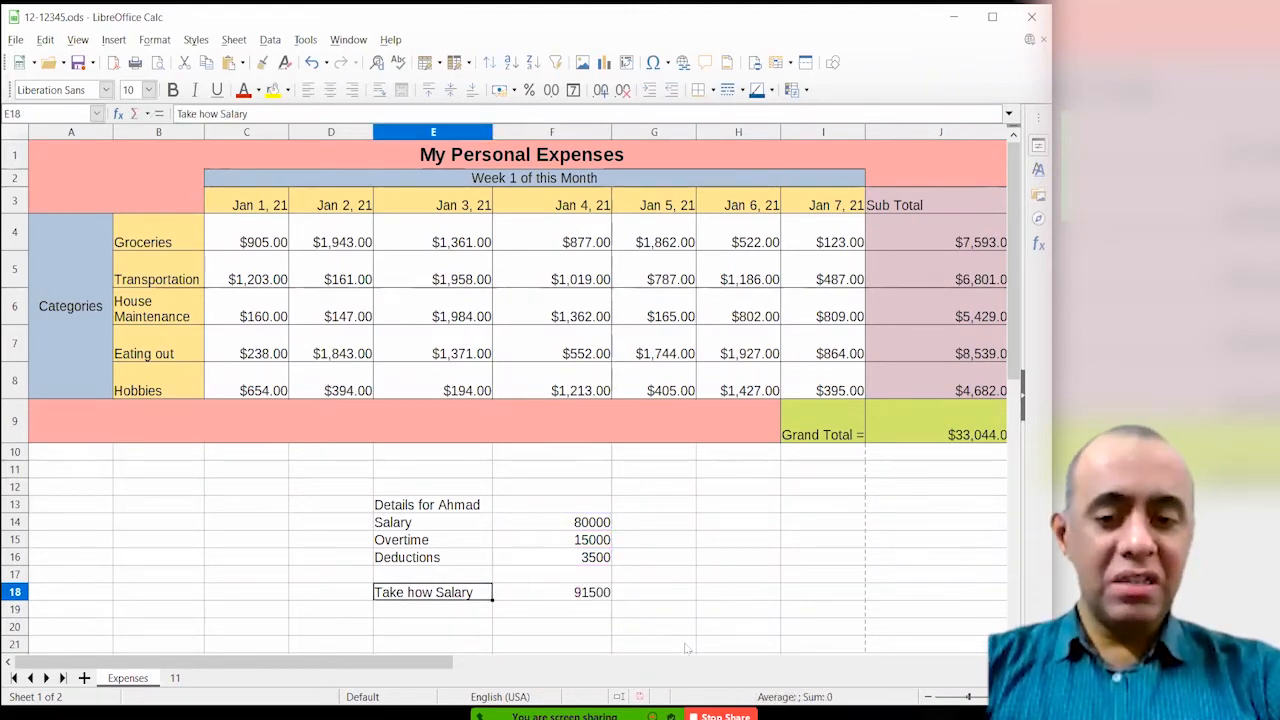
- Label cell E17, in the blank row above Take how Salary, as Sub Total of Earnings
{"action": "key", "text": "Up"}
{"action": "key", "text": "Right"}
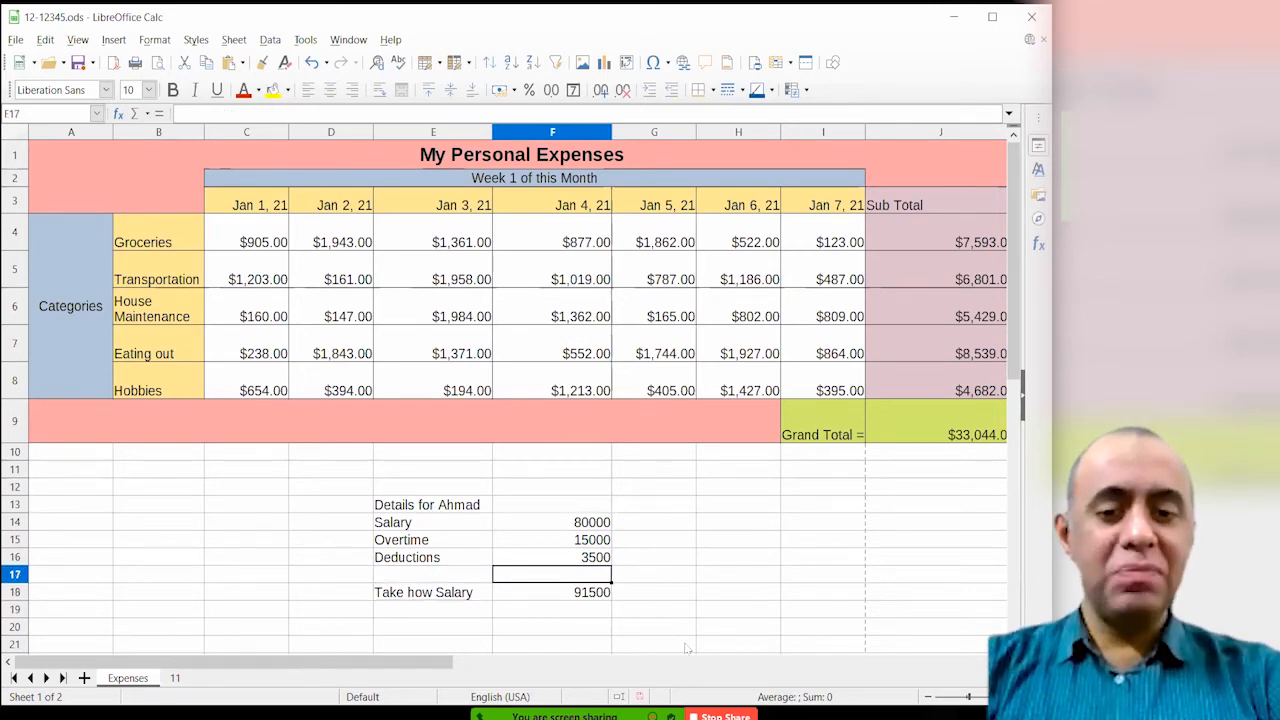
{"action": "key", "text": "Right"}
{"action": "key", "text": "Left"}
{"action": "key", "text": "Left"}
{"action": "type", "text": "Sub "}
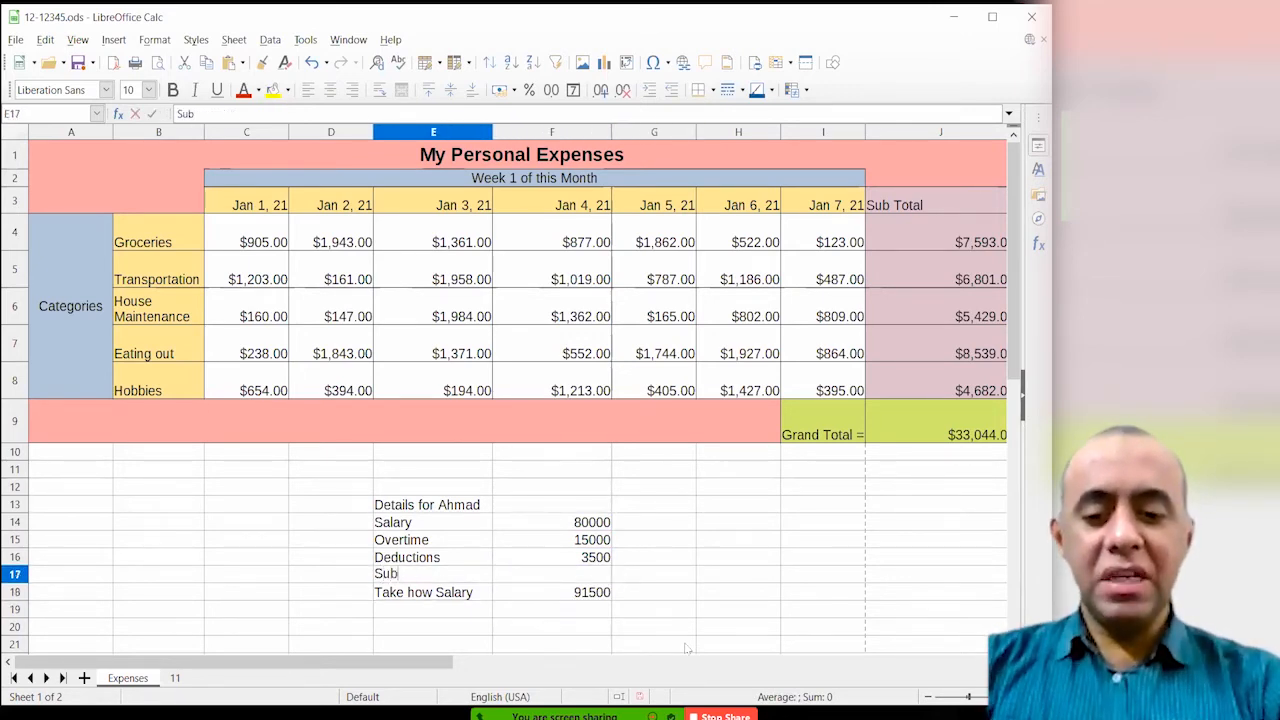
{"action": "type", "text": "Total of "}
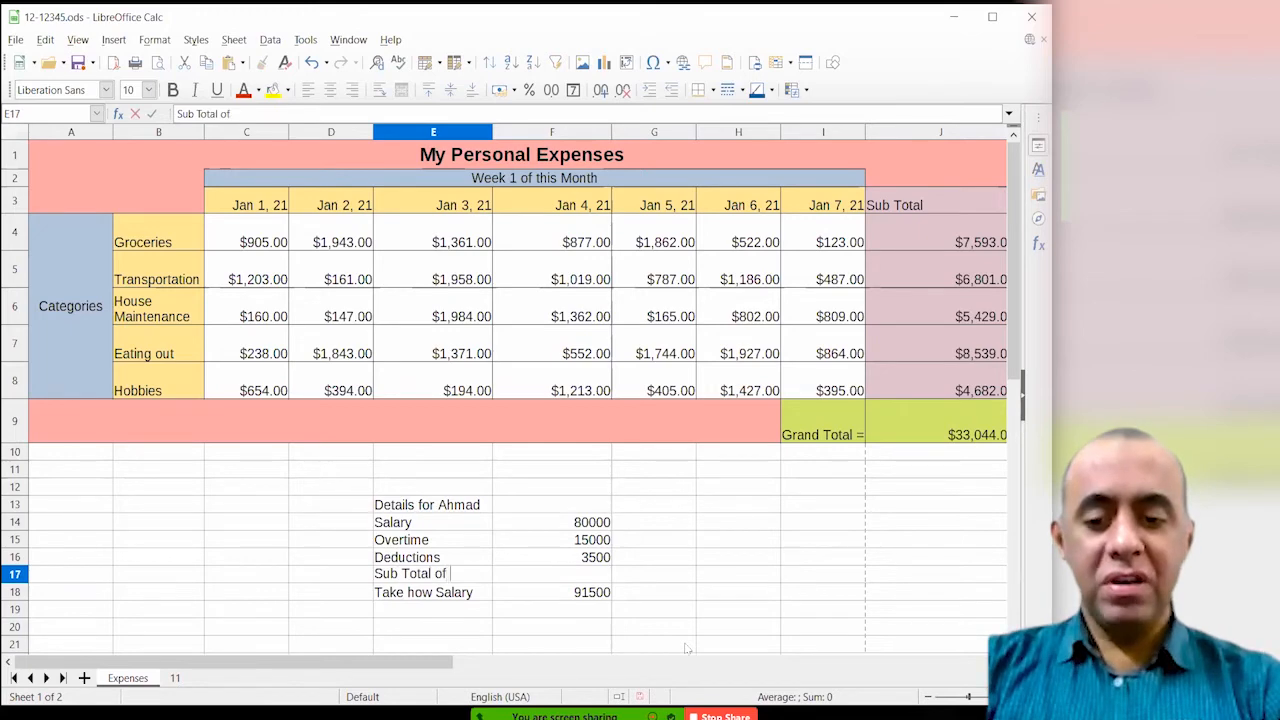
{"action": "type", "text": "Earnings"}
{"action": "key", "text": "Tab"}
- Calculate the Sub Total of Earnings in F17 by adding salary and overtime with =F14+F15
{"action": "type", "text": "="}
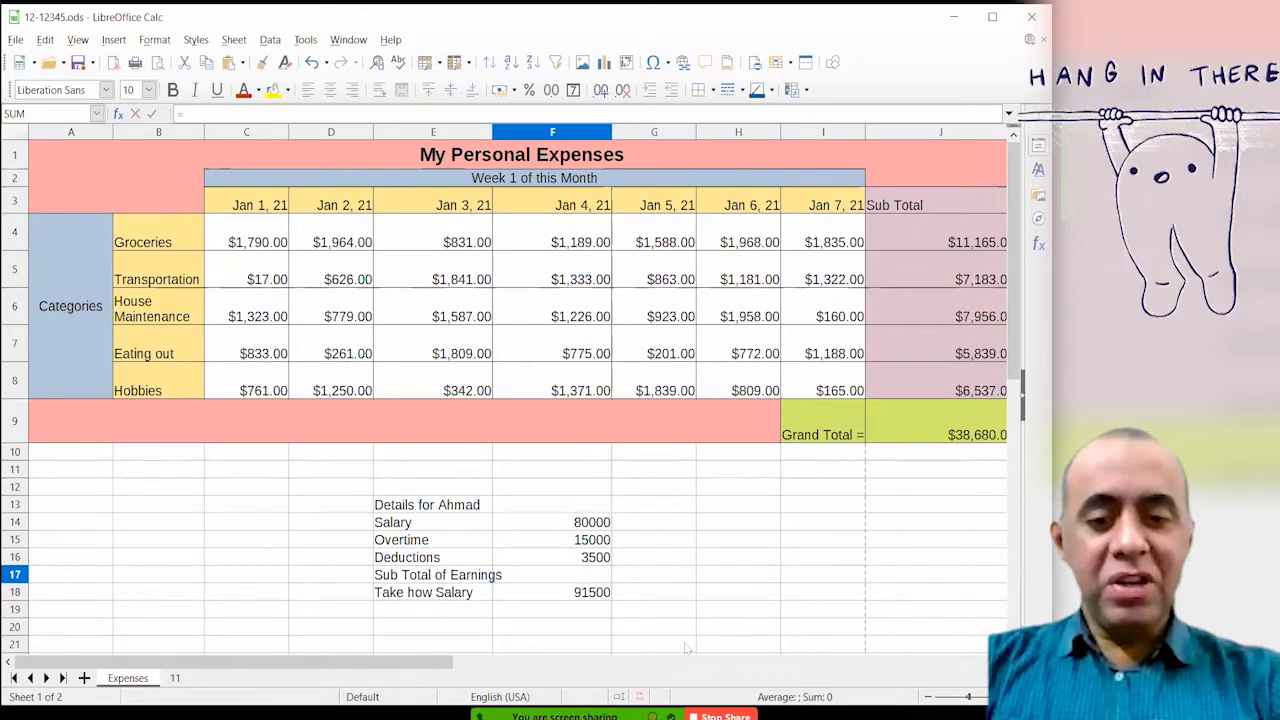
{"action": "left_click", "coordinate": [590, 523]}
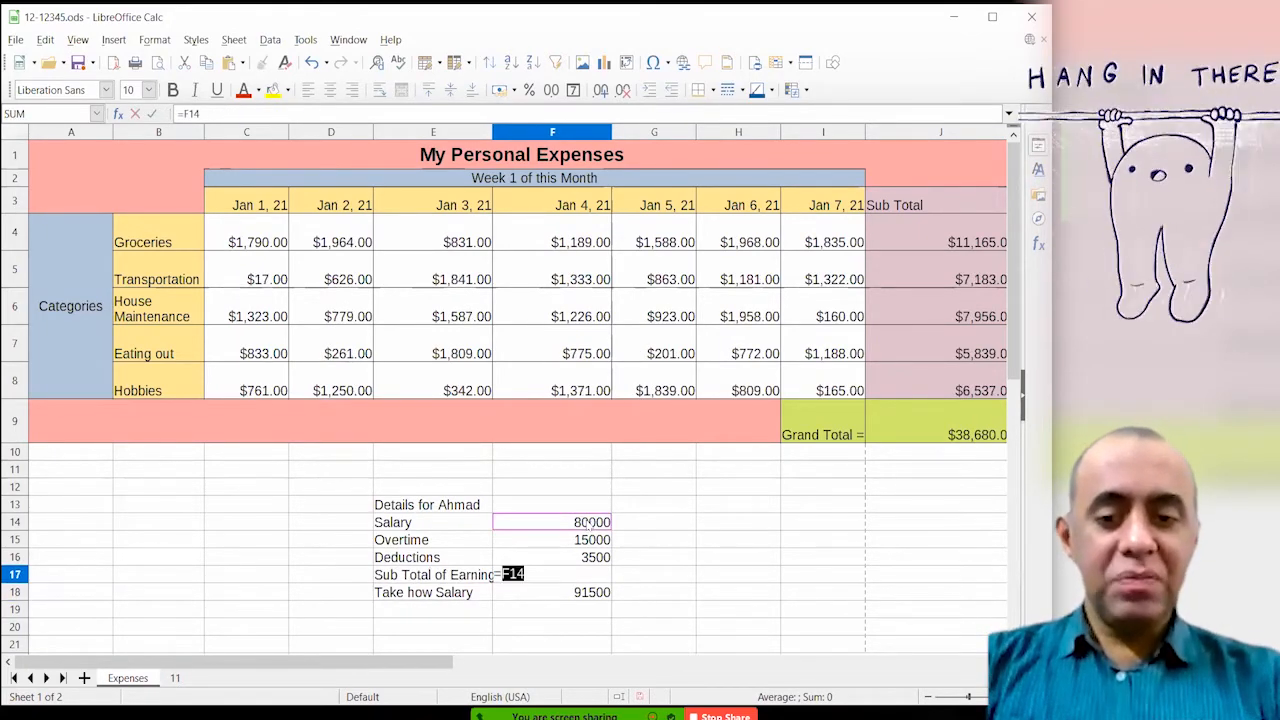
{"action": "type", "text": "+"}
{"action": "left_click", "coordinate": [590, 540]}
{"action": "key", "text": "Return"}
{"action": "key", "text": "Up"}
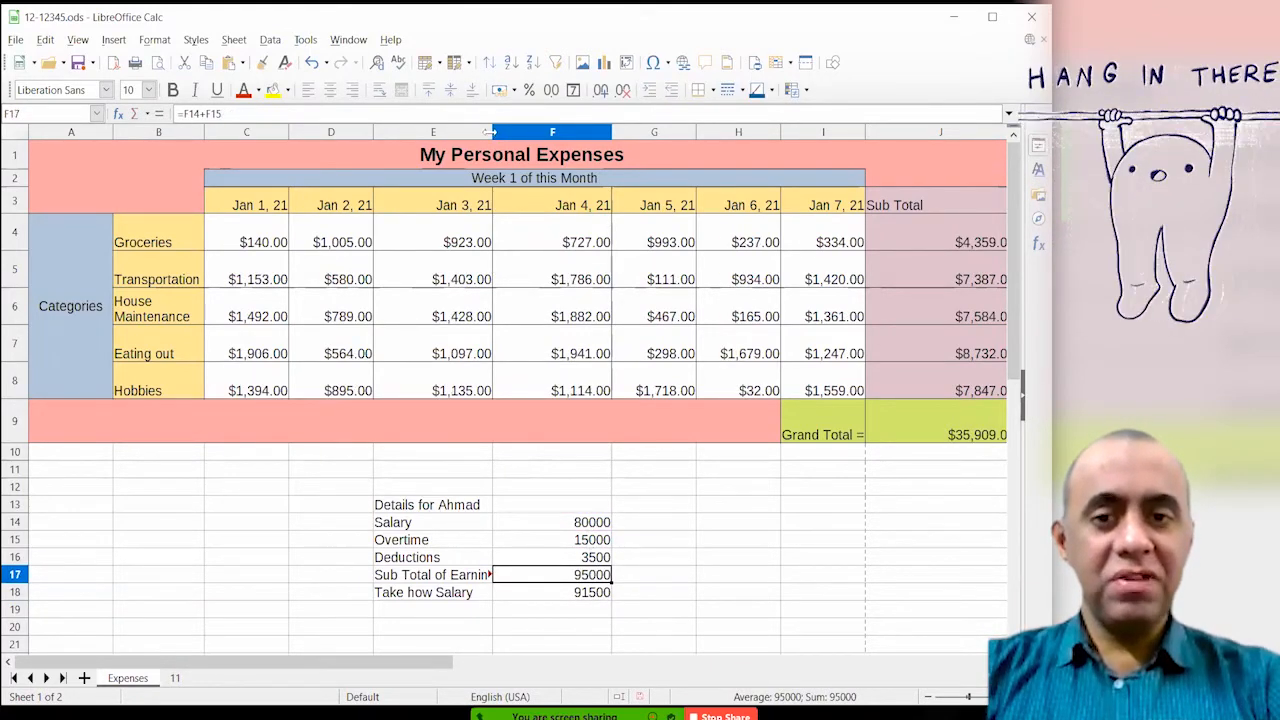
- Widen column E so that the Sub Total of Earnings label fits in its cell
{"action": "left_click_drag", "start_coordinate": [490, 131], "coordinate": [515, 131]}
{"action": "left_click_drag", "start_coordinate": [450, 574], "coordinate": [566, 574]}
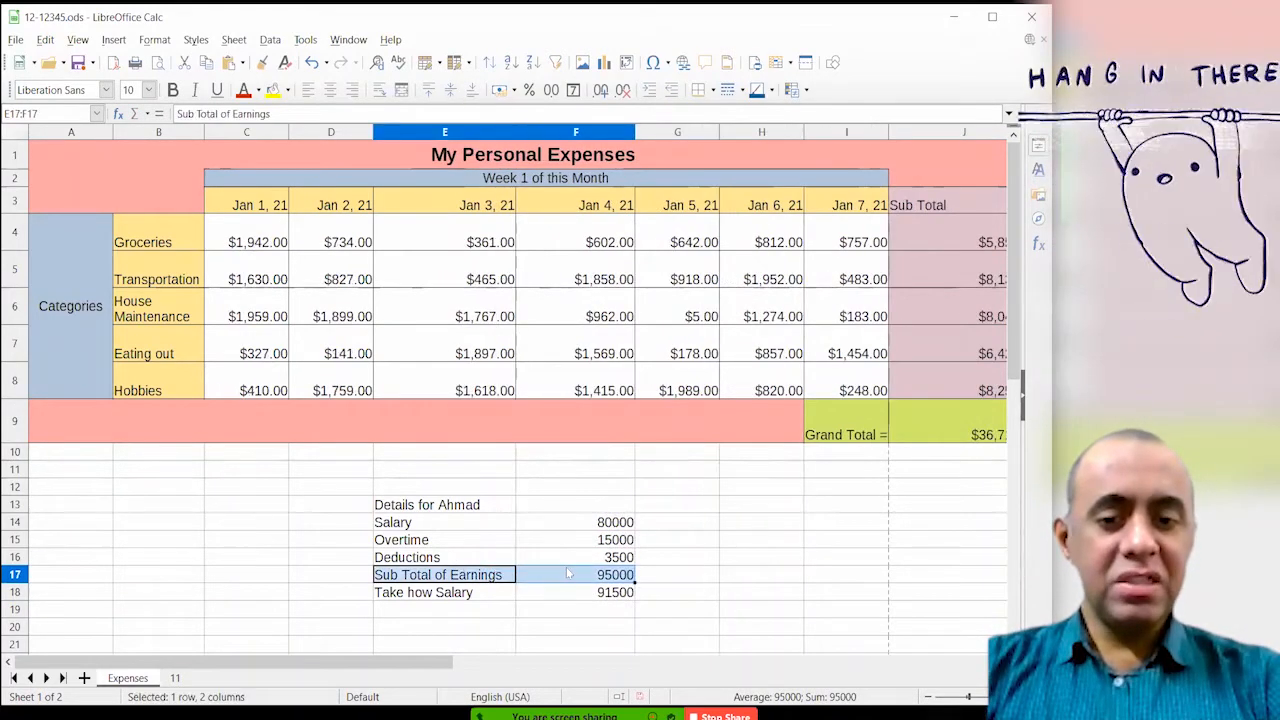
{"action": "left_click", "coordinate": [465, 612]}
- Replace the Take how Salary formula in F18 with =F17-F16 and review its references
{"action": "left_click", "coordinate": [456, 596]}
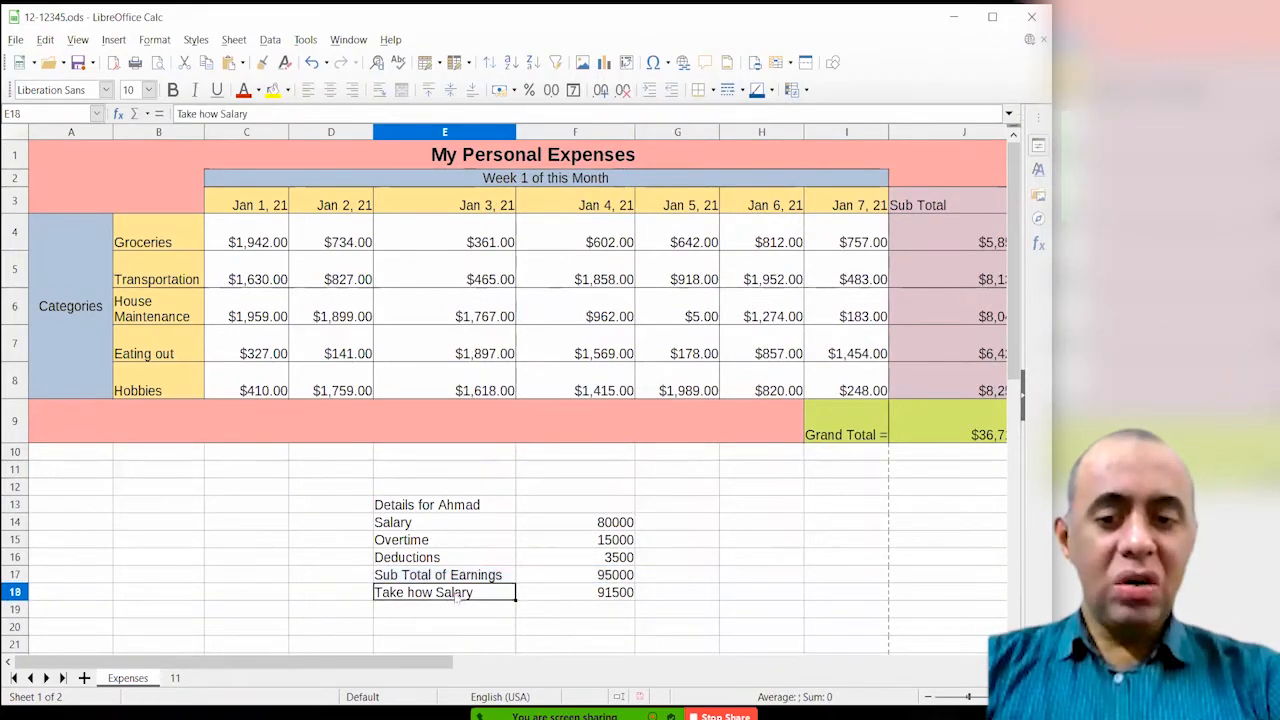
{"action": "left_click_drag", "start_coordinate": [456, 596], "coordinate": [586, 594]}
{"action": "left_click", "coordinate": [588, 594]}
{"action": "type", "text": "=F14+F15-F16"}
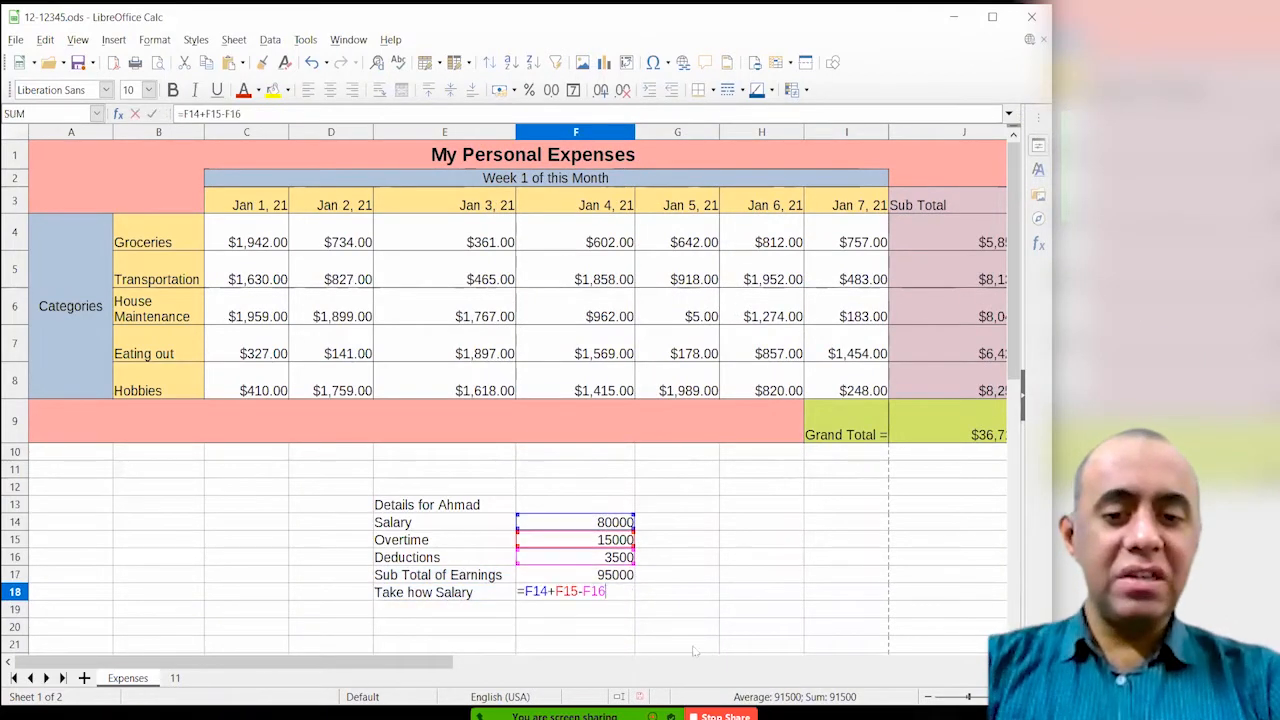
{"action": "key", "text": "BackSpace"}
{"action": "key", "text": "BackSpace"}
{"action": "key", "text": "BackSpace"}
{"action": "key", "text": "BackSpace"}
{"action": "key", "text": "BackSpace"}
{"action": "key", "text": "BackSpace"}
{"action": "key", "text": "BackSpace"}
{"action": "key", "text": "BackSpace"}
{"action": "key", "text": "BackSpace"}
{"action": "key", "text": "BackSpace"}
{"action": "key", "text": "BackSpace"}
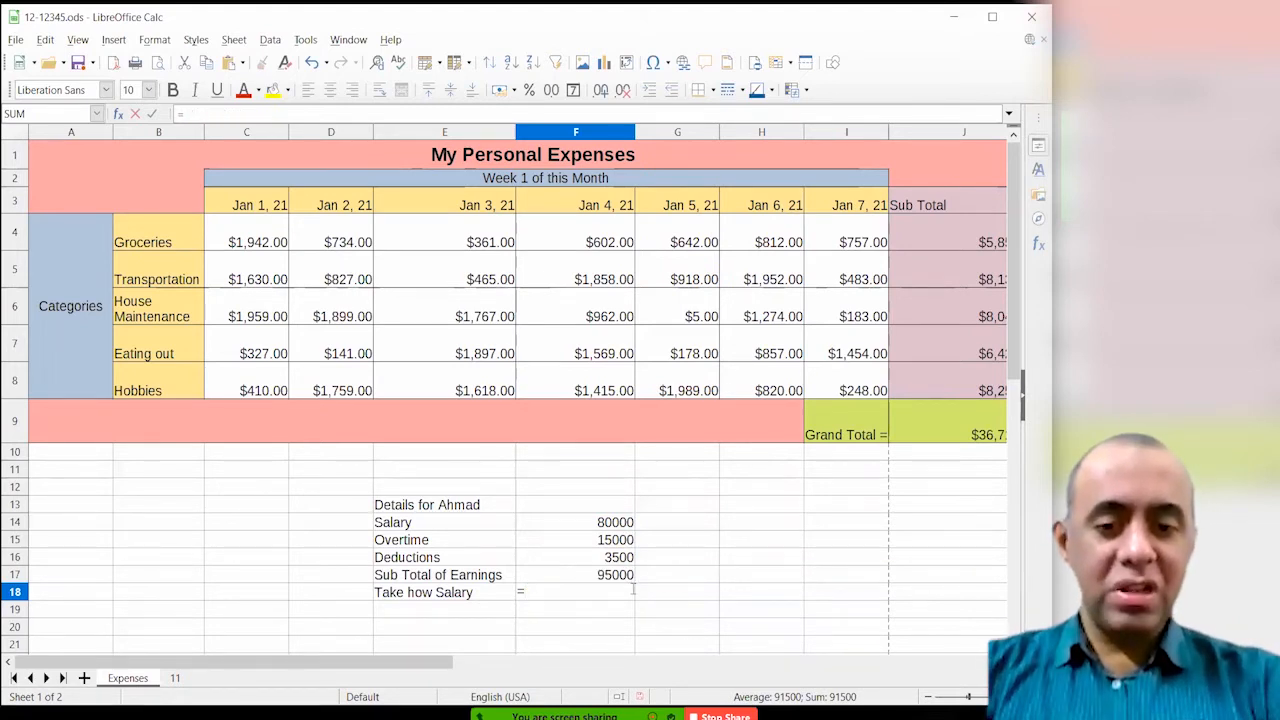
{"action": "left_click", "coordinate": [626, 580]}
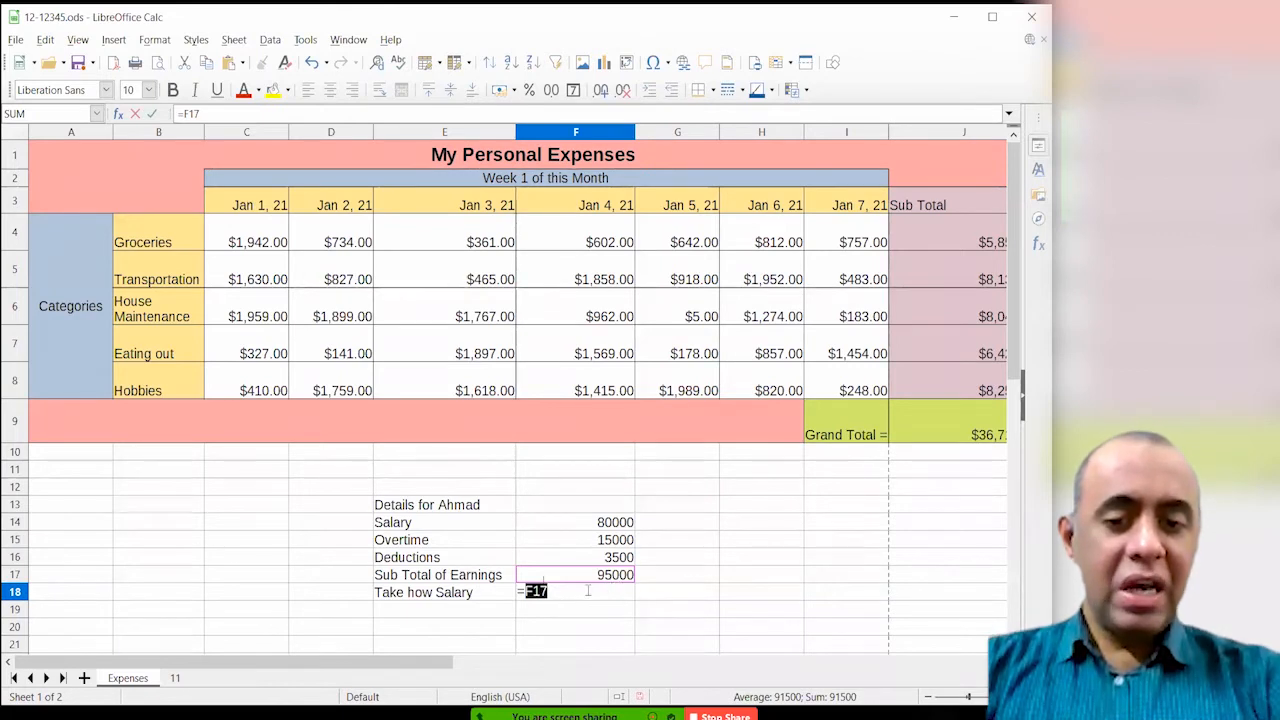
{"action": "type", "text": "-"}
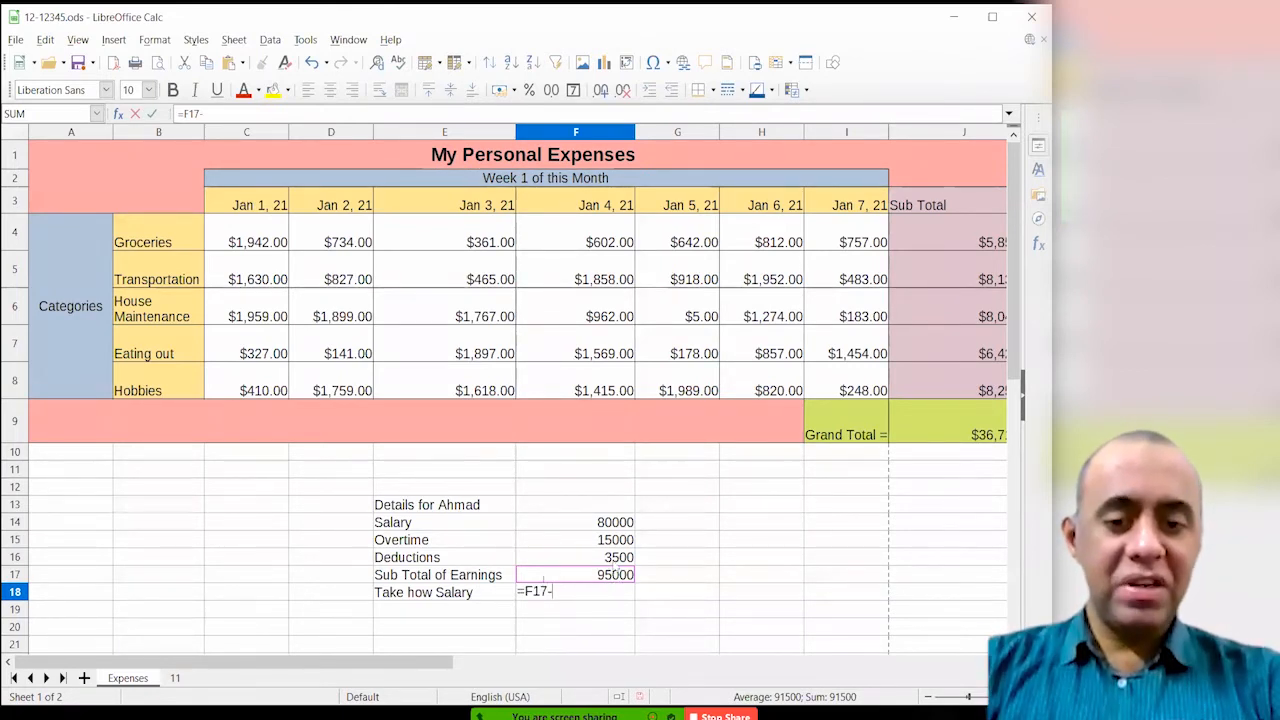
{"action": "left_click", "coordinate": [620, 558]}
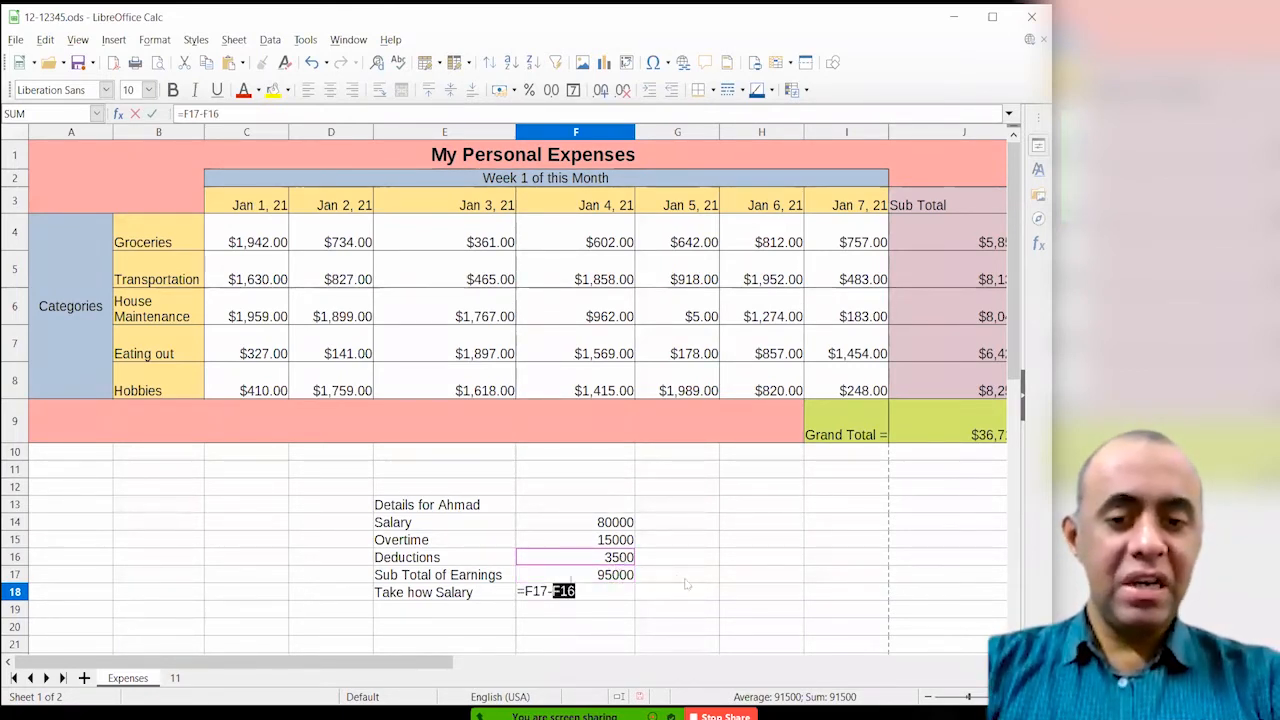
{"action": "key", "text": "Return"}
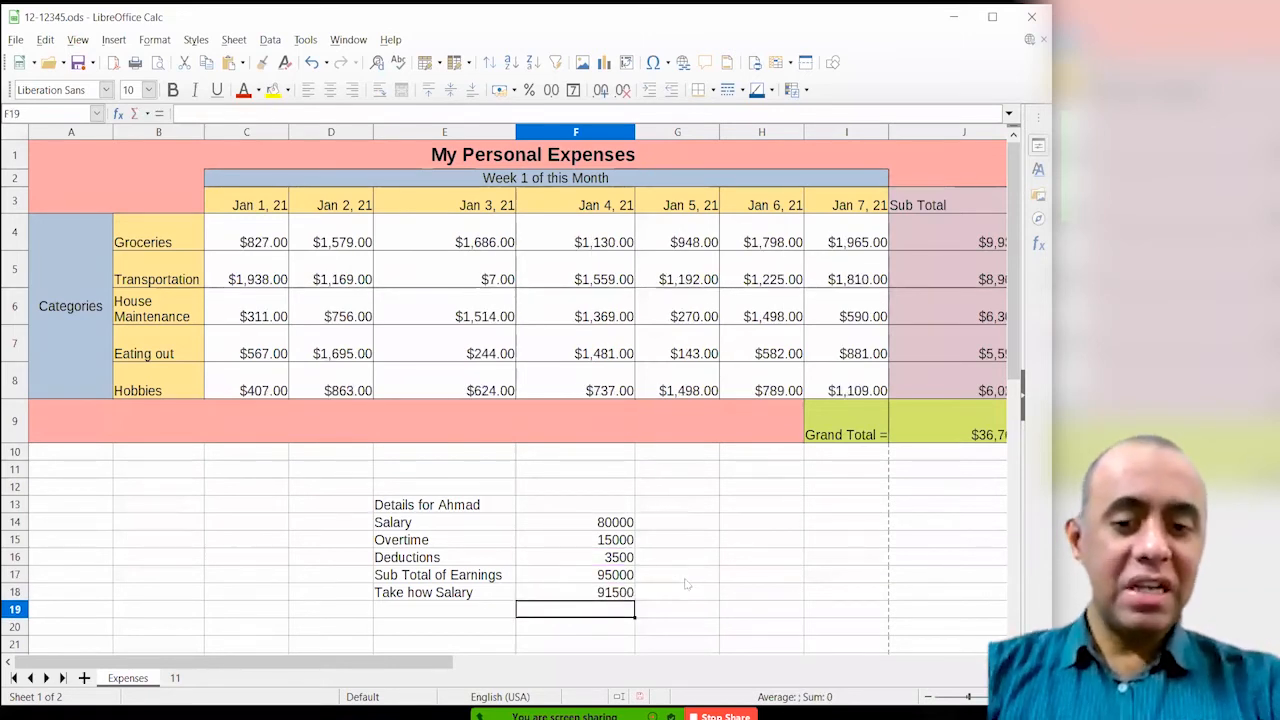
{"action": "key", "text": "Up"}
{"action": "key", "text": "F2"}
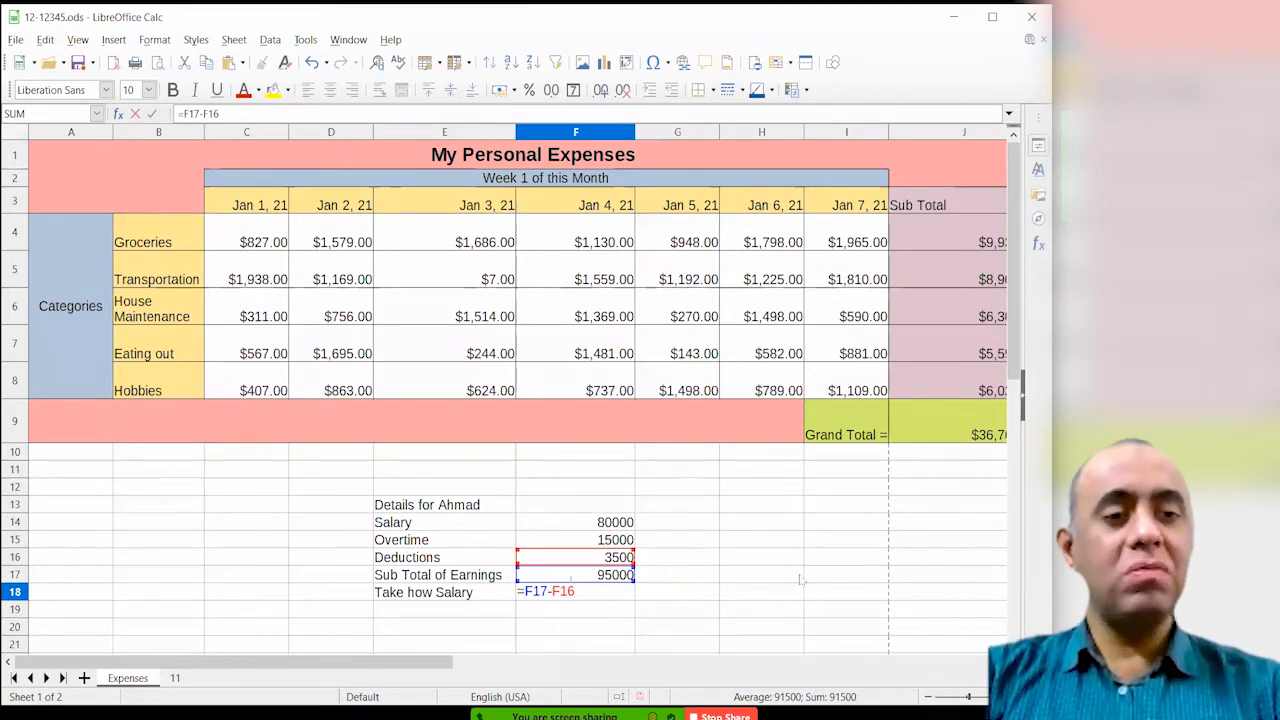
{"action": "key", "text": "Return"}
- Copy the whole salary details block E13:F18 and paste it starting at H13
{"action": "key", "text": "Up"}
{"action": "key", "text": "Up"}
{"action": "key", "text": "Up"}
{"action": "key", "text": "Up"}
{"action": "key", "text": "Up"}
{"action": "key", "text": "Up"}
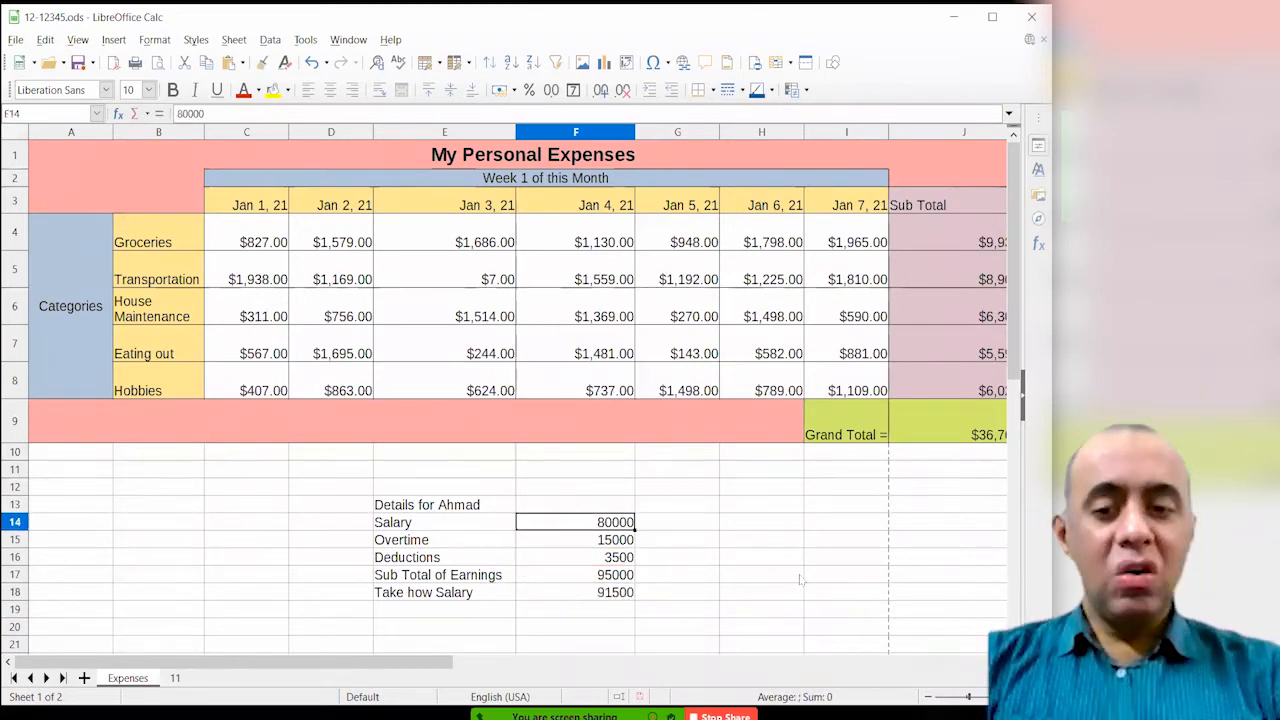
{"action": "key", "text": "Left"}
{"action": "key", "text": "shift+Down"}
{"action": "key", "text": "shift+Down"}
{"action": "key", "text": "shift+Right"}
{"action": "key", "text": "shift+Down"}
{"action": "key", "text": "shift+Down"}
{"action": "key", "text": "shift+Down"}
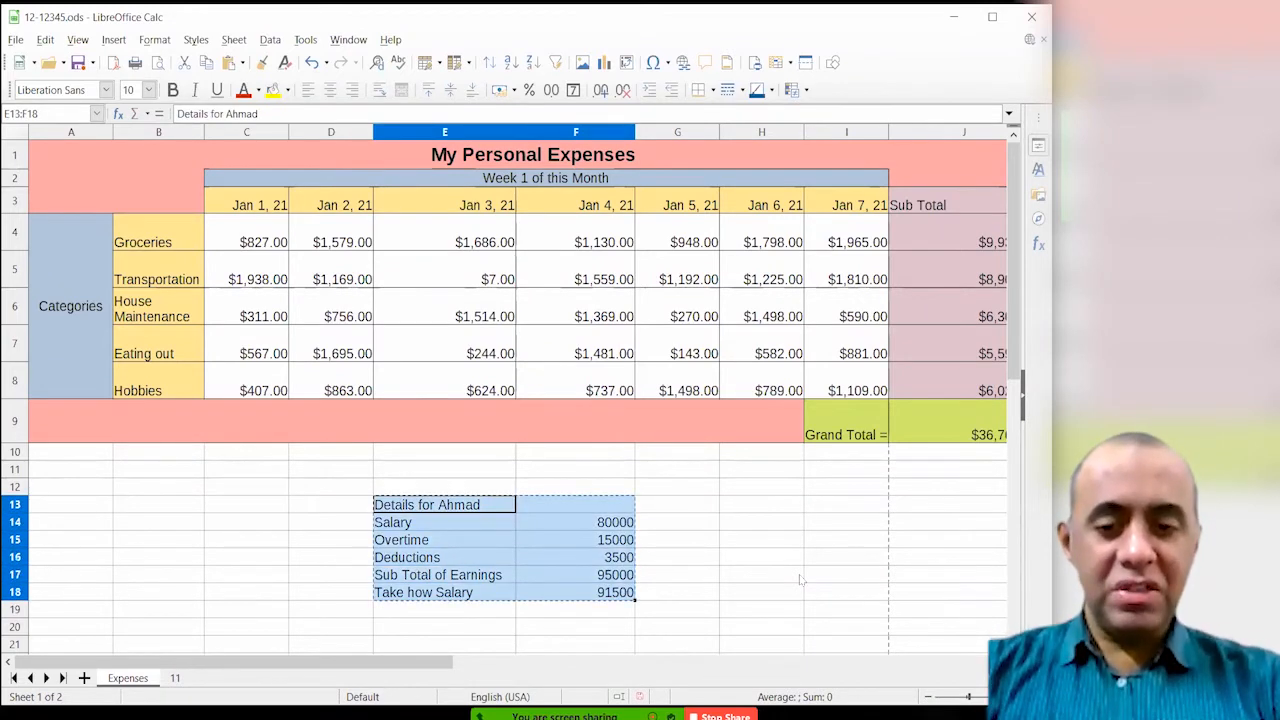
{"action": "key", "text": "ctrl+c"}
{"action": "key", "text": "Right"}
{"action": "key", "text": "Right"}
{"action": "key", "text": "Right"}
{"action": "key", "text": "Left"}
{"action": "key", "text": "Right"}
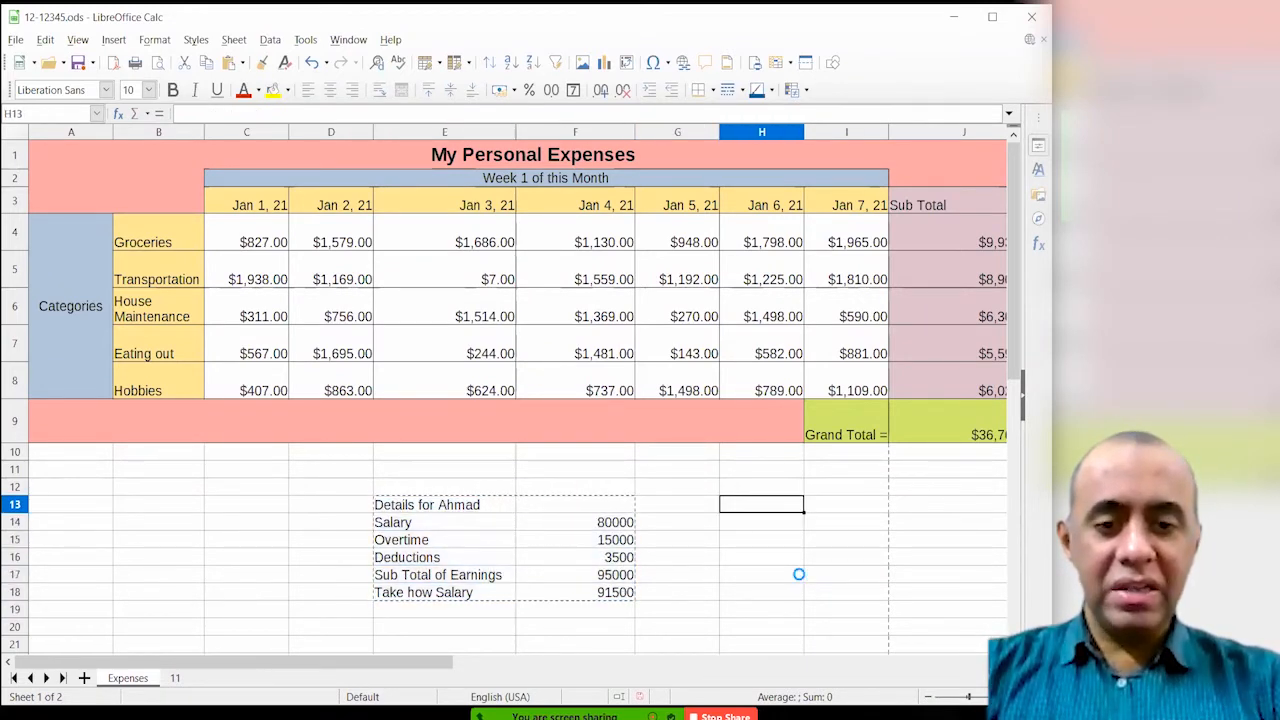
{"action": "key", "text": "ctrl+v"}
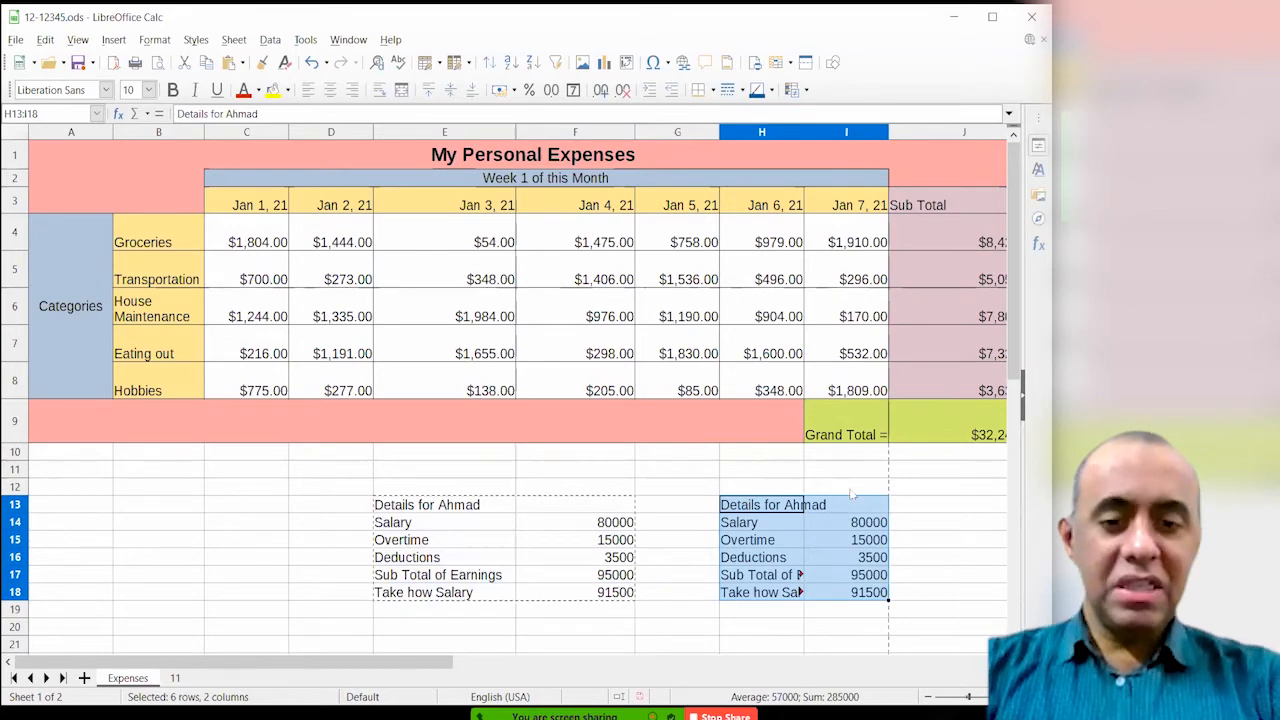
- Replace the person's name in the copied block's heading in H13 with the second employee's name
{"action": "left_click", "coordinate": [780, 503]}
{"action": "key", "text": "F2"}
{"action": "key", "text": "ctrl+shift+Left"}
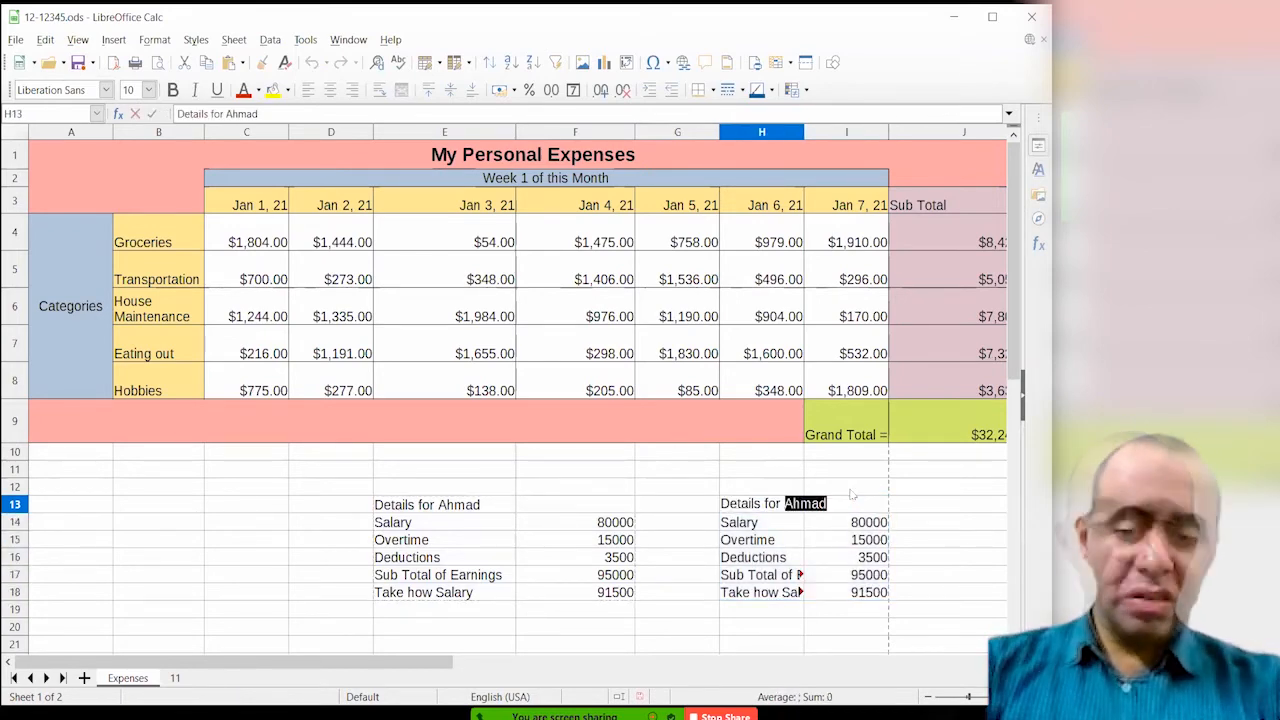
{"action": "type", "text": "Salman"}
{"action": "key", "text": "Return"}
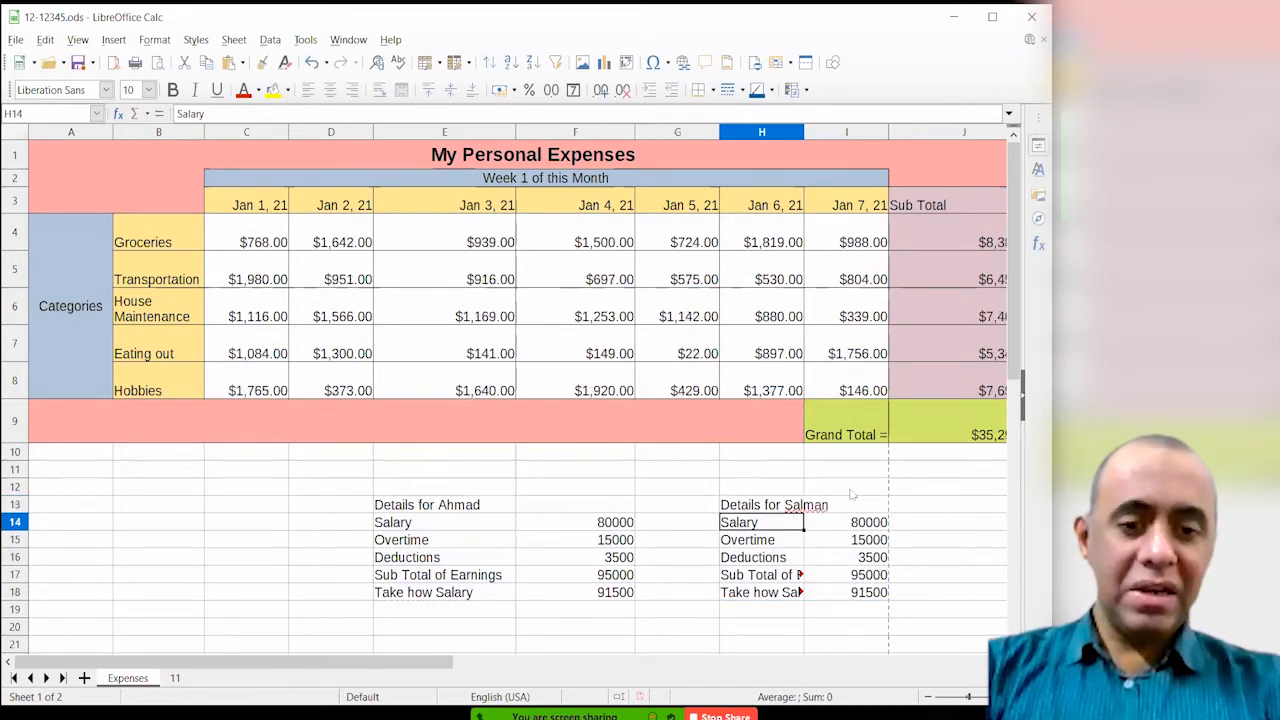
- Set the second employee's Overtime amount in I15 to 9000
{"action": "key", "text": "Right"}
{"action": "key", "text": "F2"}
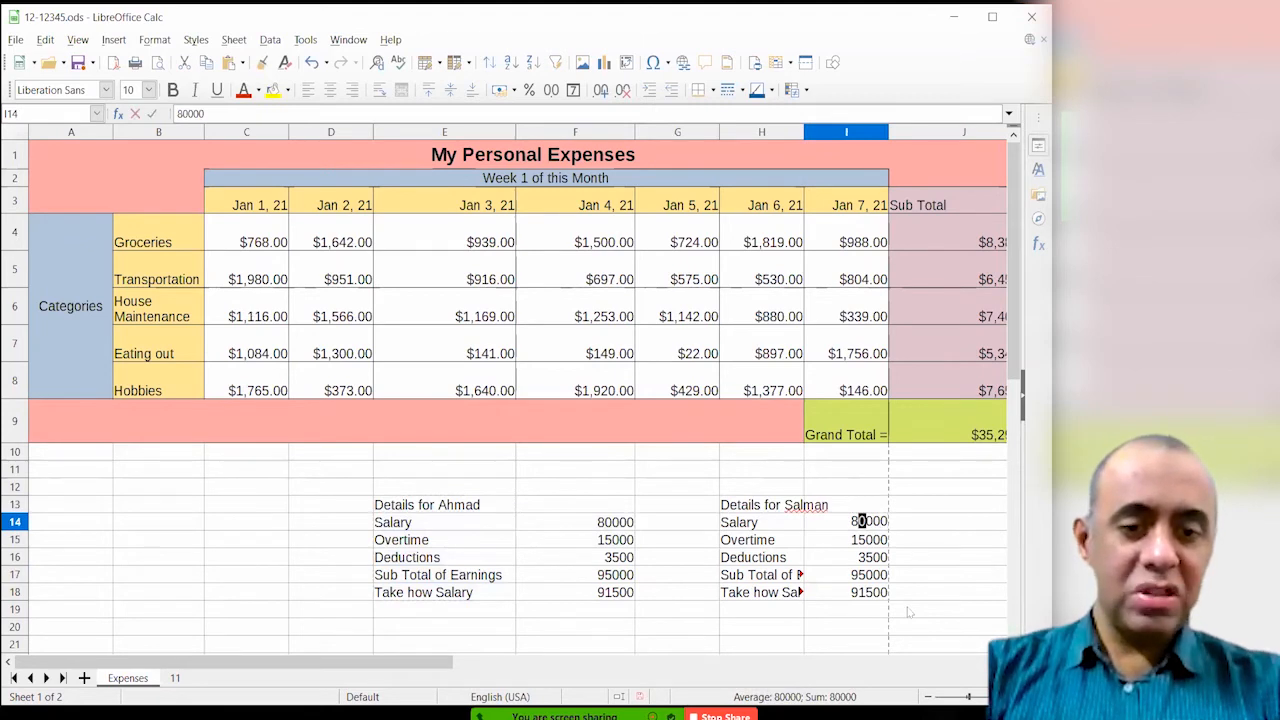
{"action": "key", "text": "Return"}
{"action": "key", "text": "F2"}
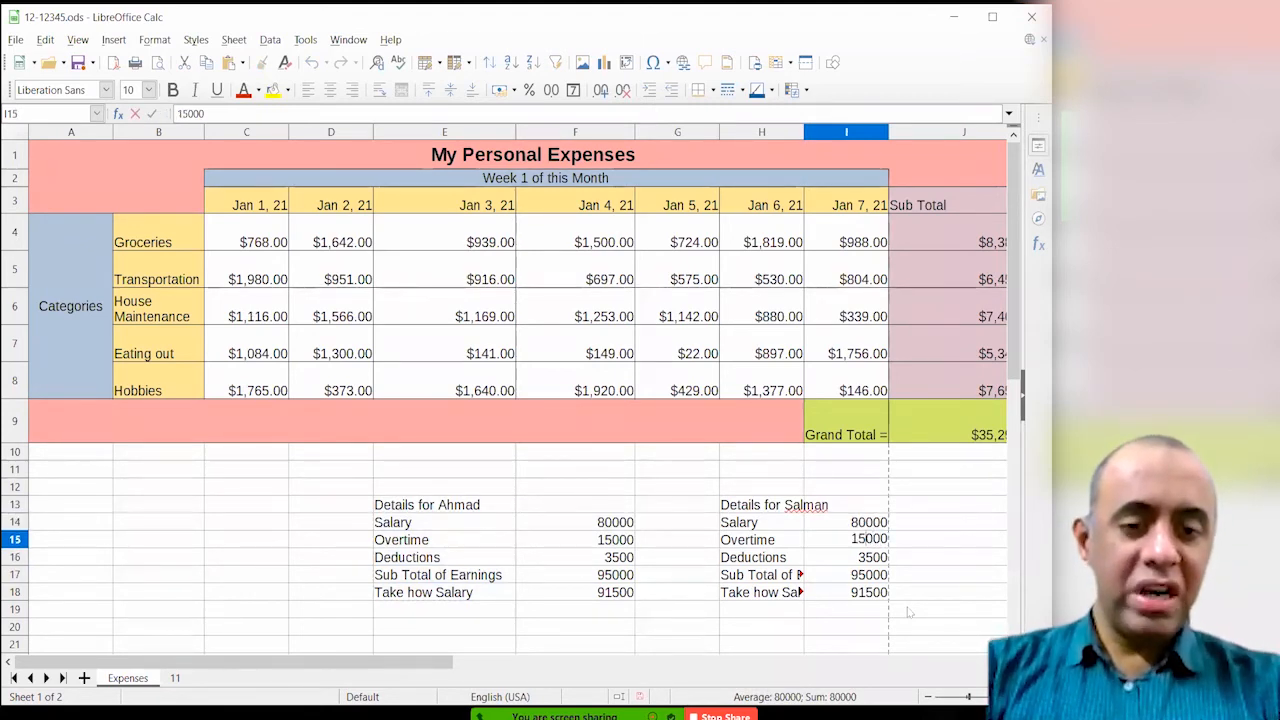
{"action": "key", "text": "shift+Left"}
{"action": "key", "text": "shift+Left"}
{"action": "type", "text": "9"}
{"action": "key", "text": "Return"}
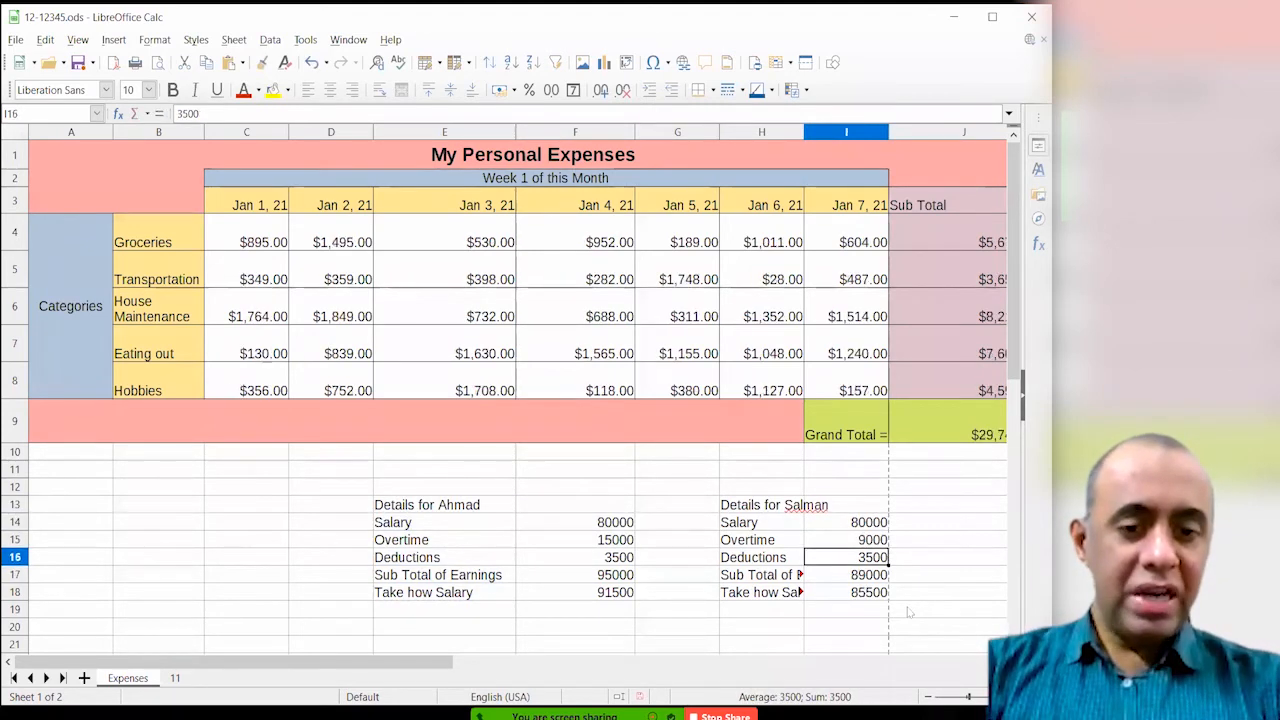
- Set the second employee's Deductions amount in I16 to 4500
{"action": "key", "text": "F2"}
{"action": "key", "text": "Home"}
{"action": "key", "text": "shift+Right"}
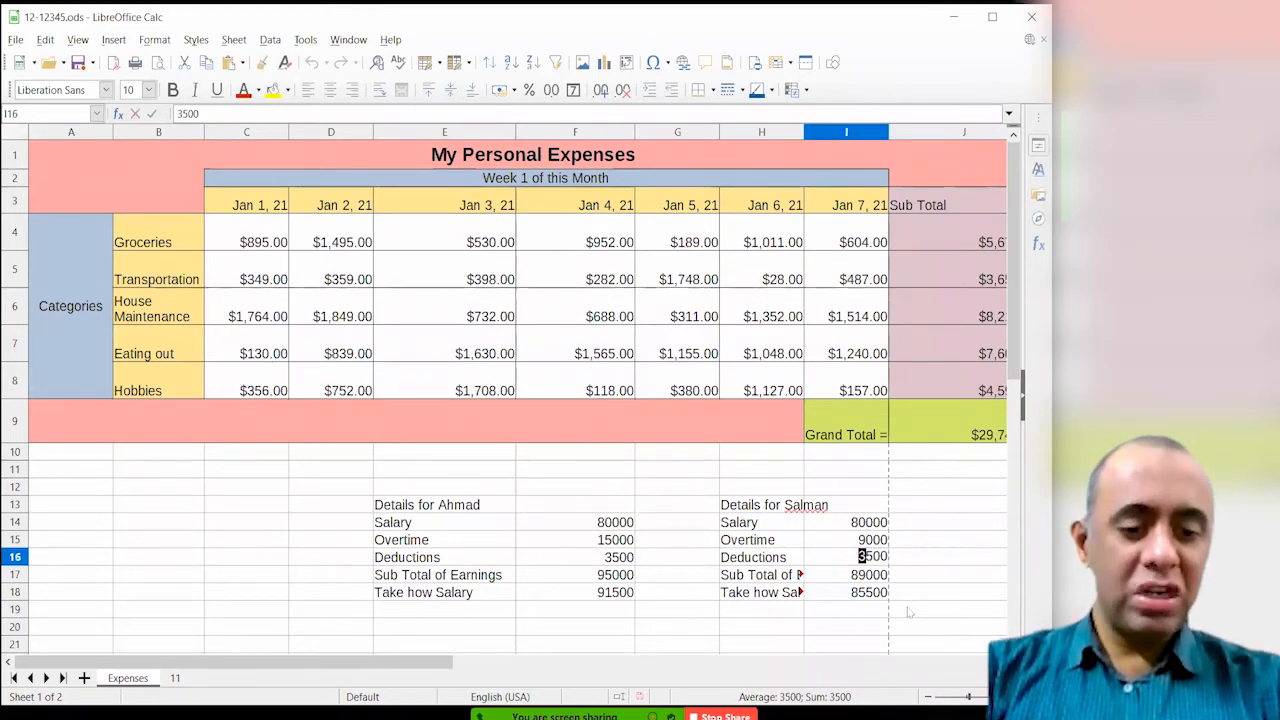
{"action": "type", "text": "4"}
{"action": "key", "text": "Return"}
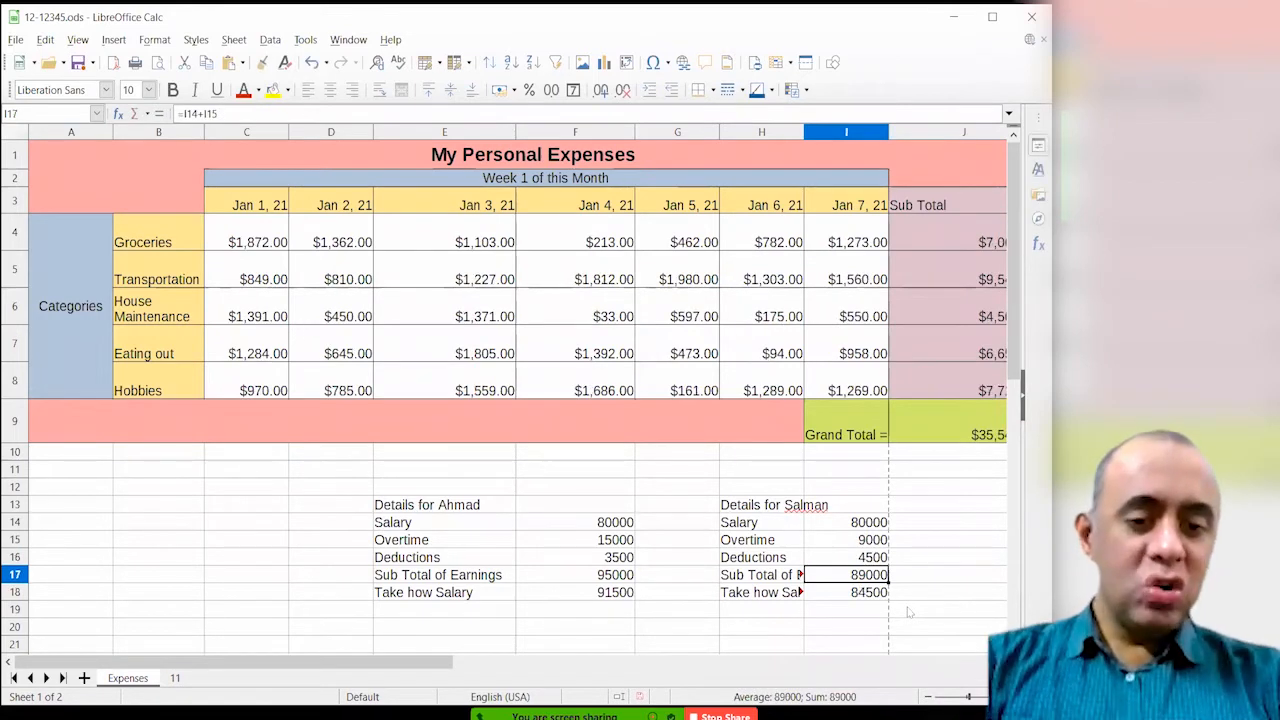
- Examine the references in the copied Take how Salary formula in I18
{"action": "key", "text": "Down"}
{"action": "key", "text": "Up"}
{"action": "key", "text": "Down"}
{"action": "key", "text": "F2"}
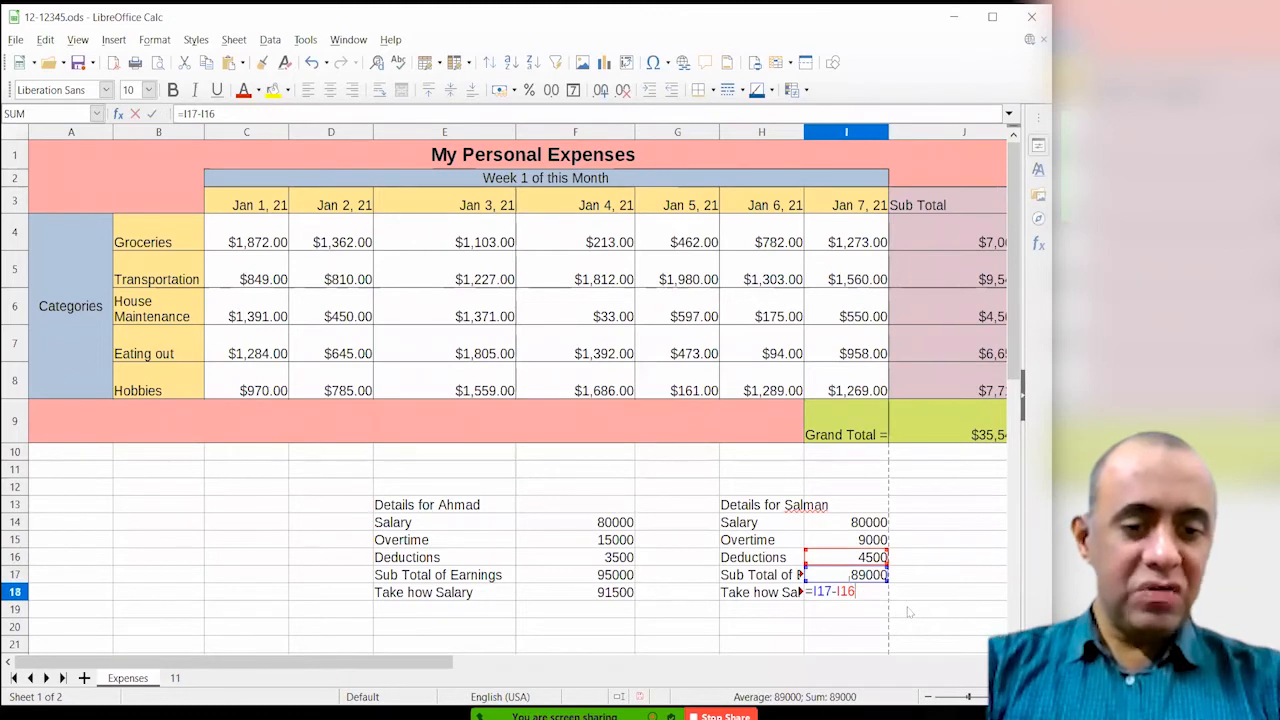
{"action": "key", "text": "Escape"}
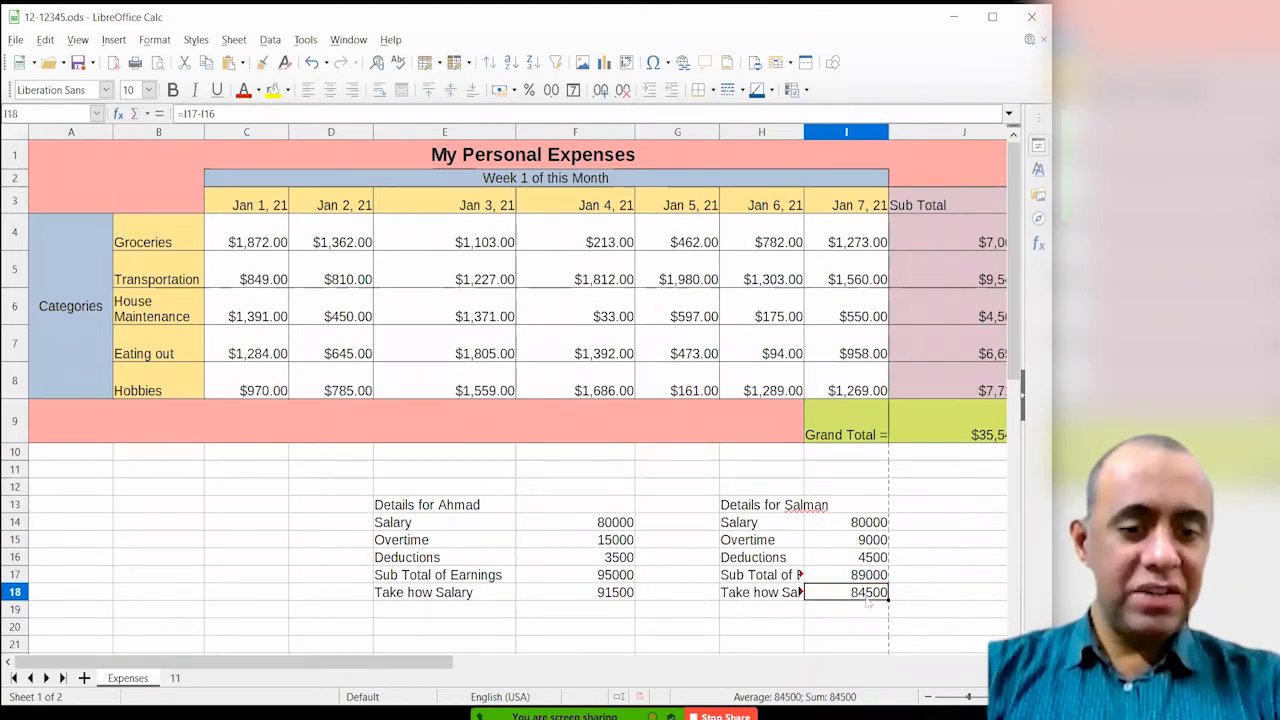
{"action": "left_click", "coordinate": [586, 595]}
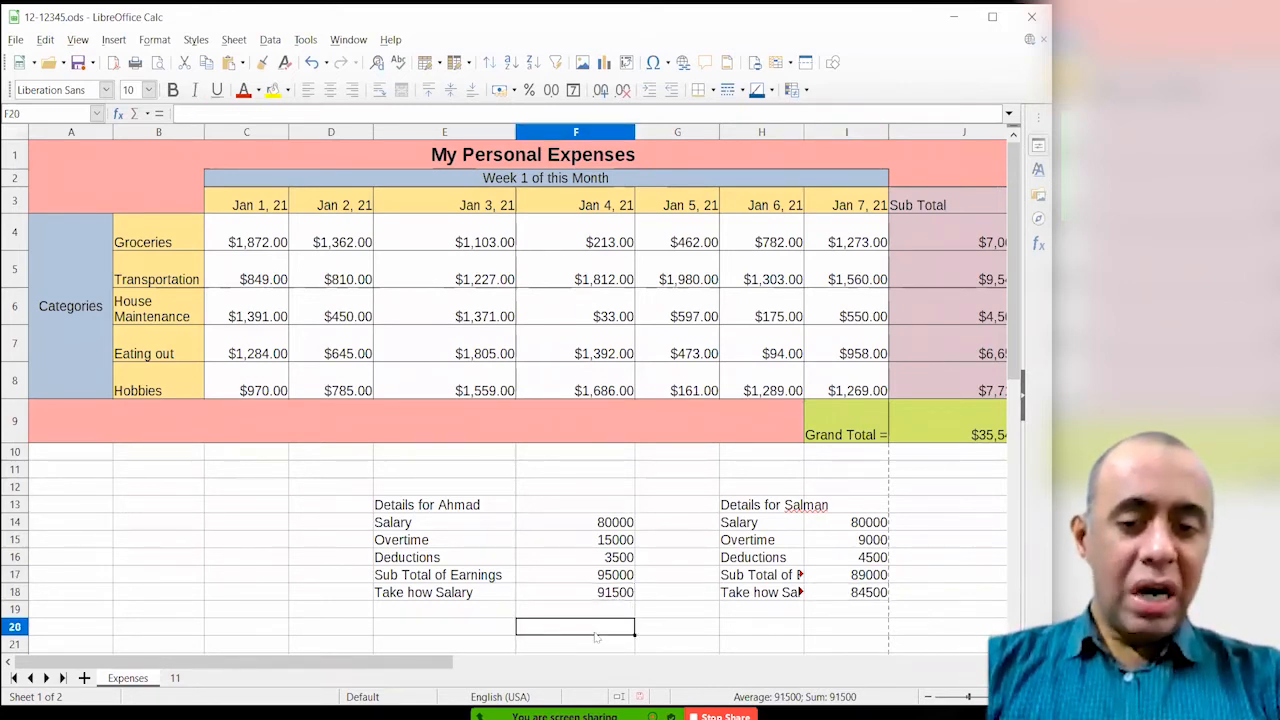
- Enter the label Average Salary in F20, below the two salary blocks
{"action": "left_click", "coordinate": [626, 624]}
{"action": "type", "text": "Average"}
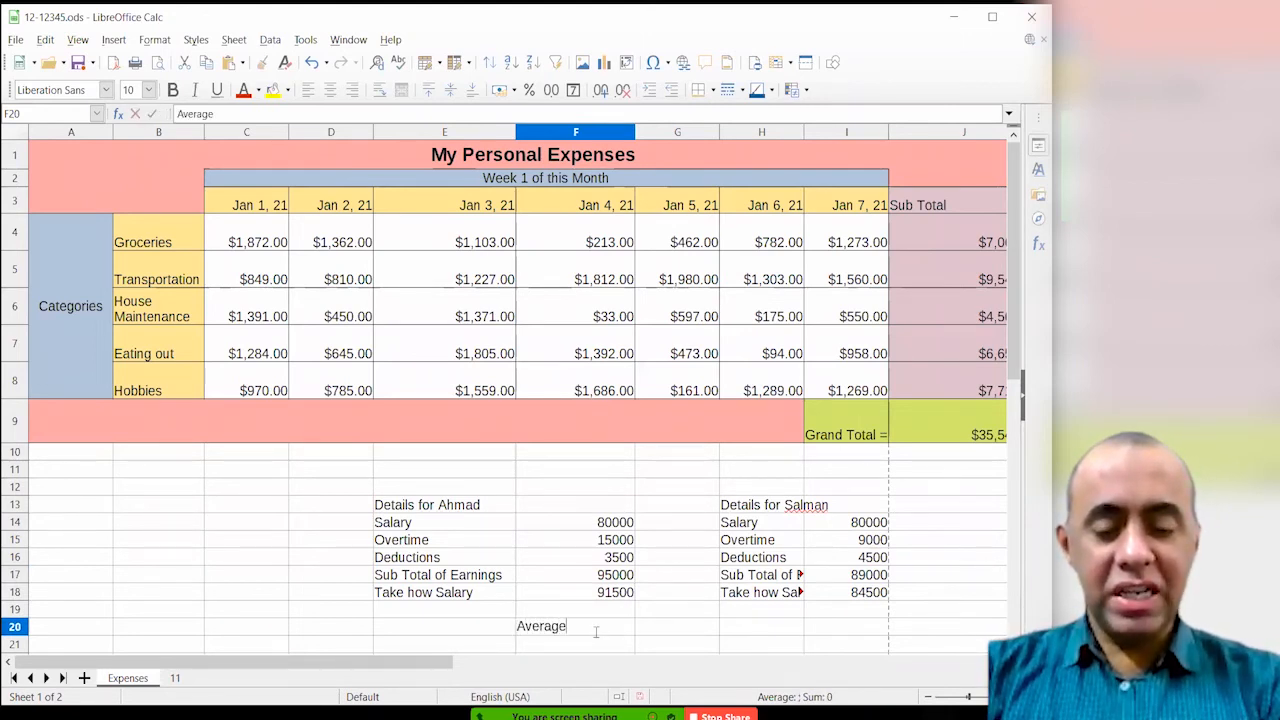
{"action": "type", "text": " Salary"}
{"action": "key", "text": "Return"}
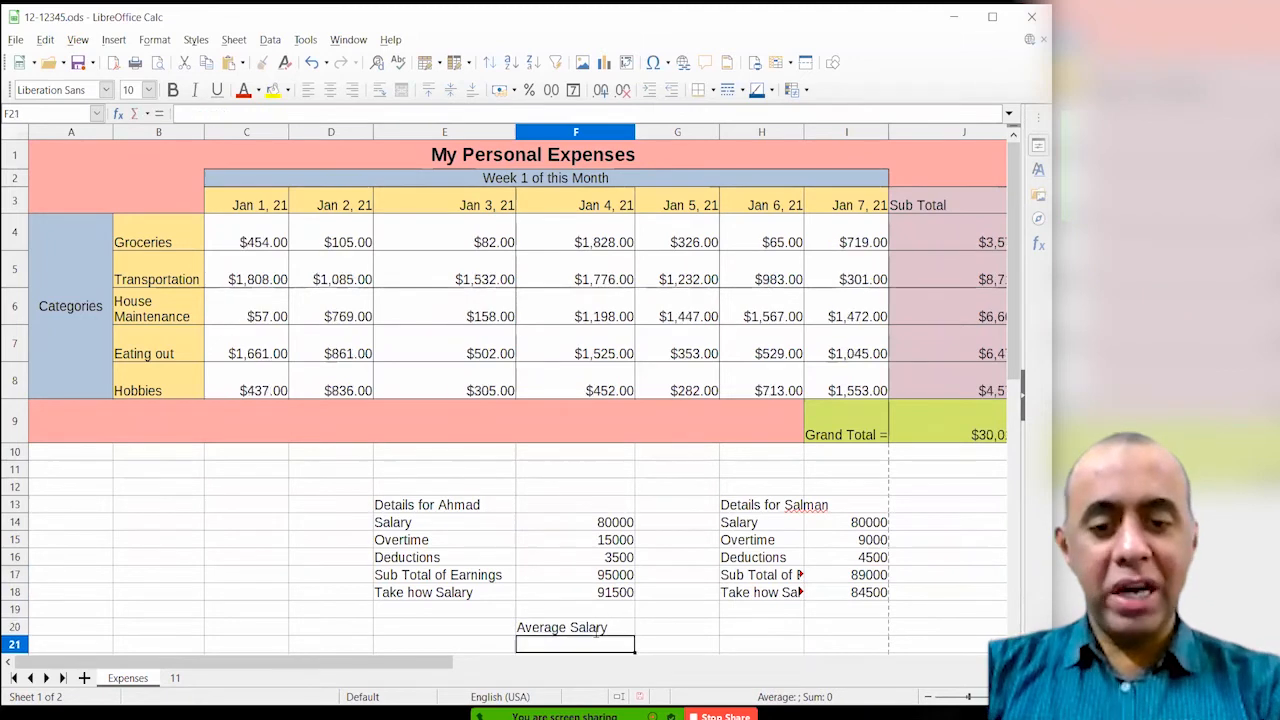
- Enter the formula =F18+I18/2 in G20, beside the Average Salary label
{"action": "key", "text": "Up"}
{"action": "key", "text": "Right"}
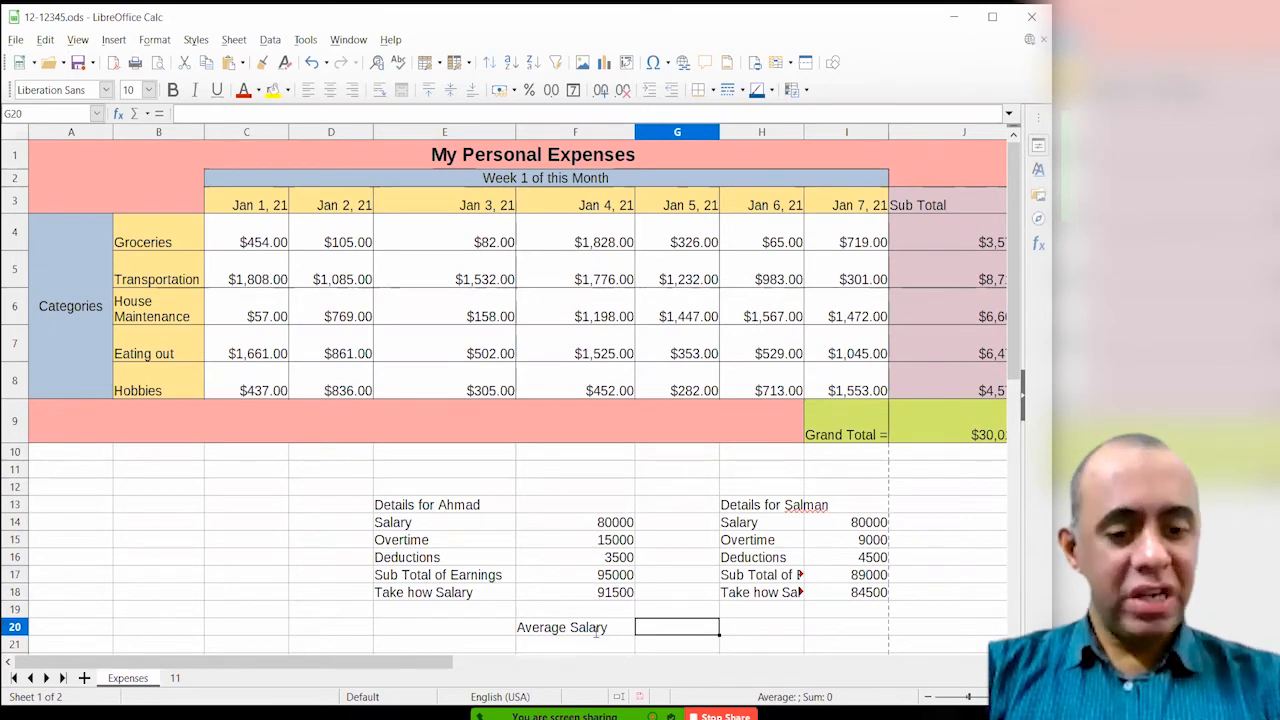
{"action": "type", "text": "="}
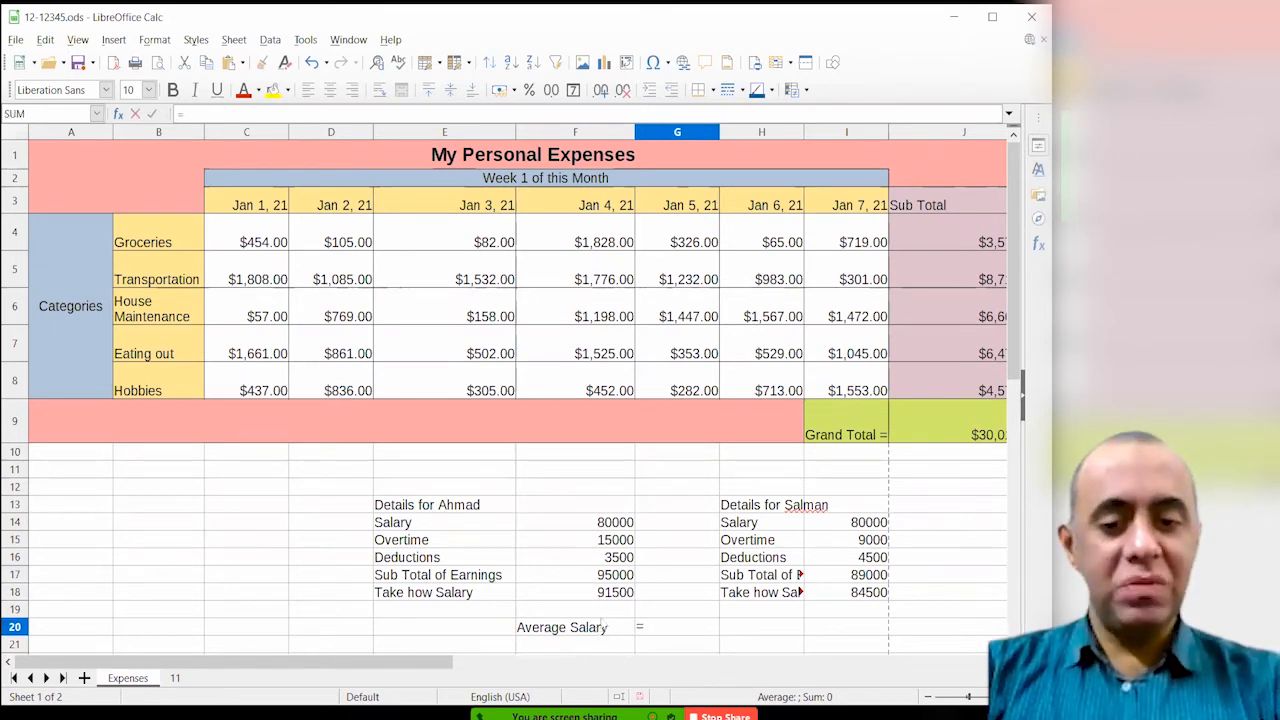
{"action": "left_click", "coordinate": [615, 593]}
{"action": "type", "text": "+"}
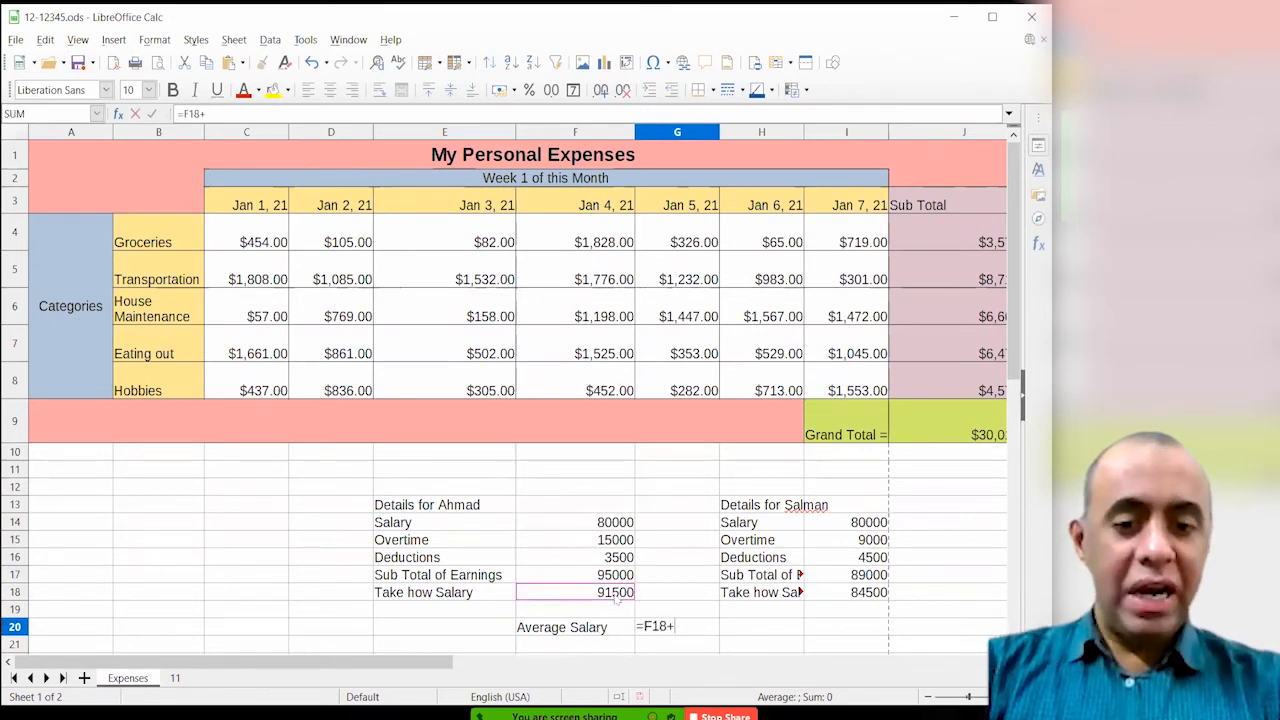
{"action": "left_click", "coordinate": [855, 599]}
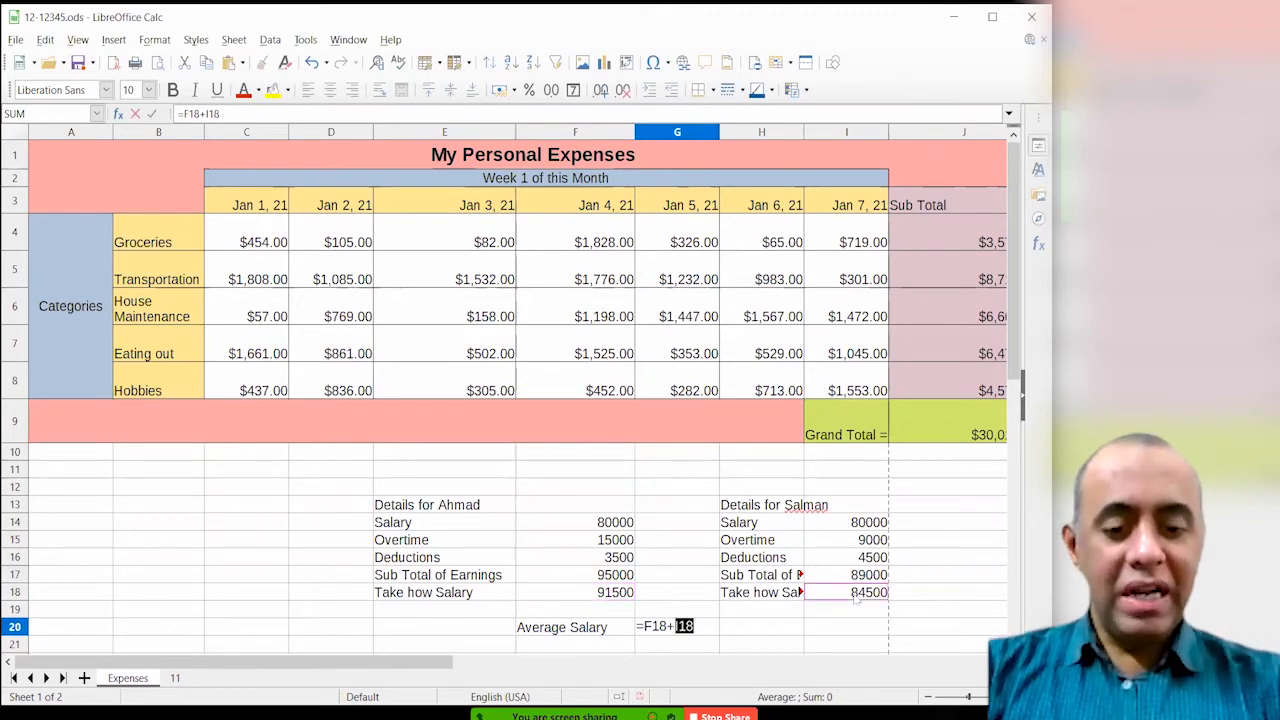
{"action": "type", "text": "/"}
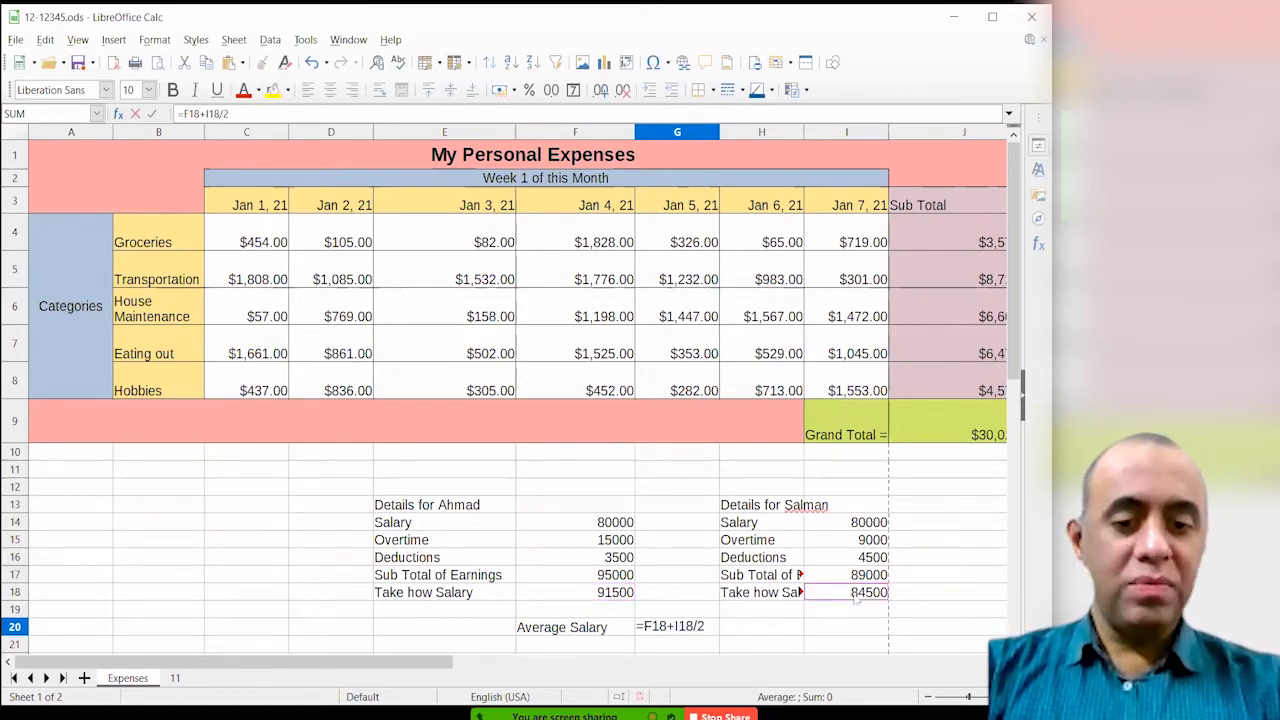
{"action": "type", "text": "2"}
{"action": "key", "text": "Return"}
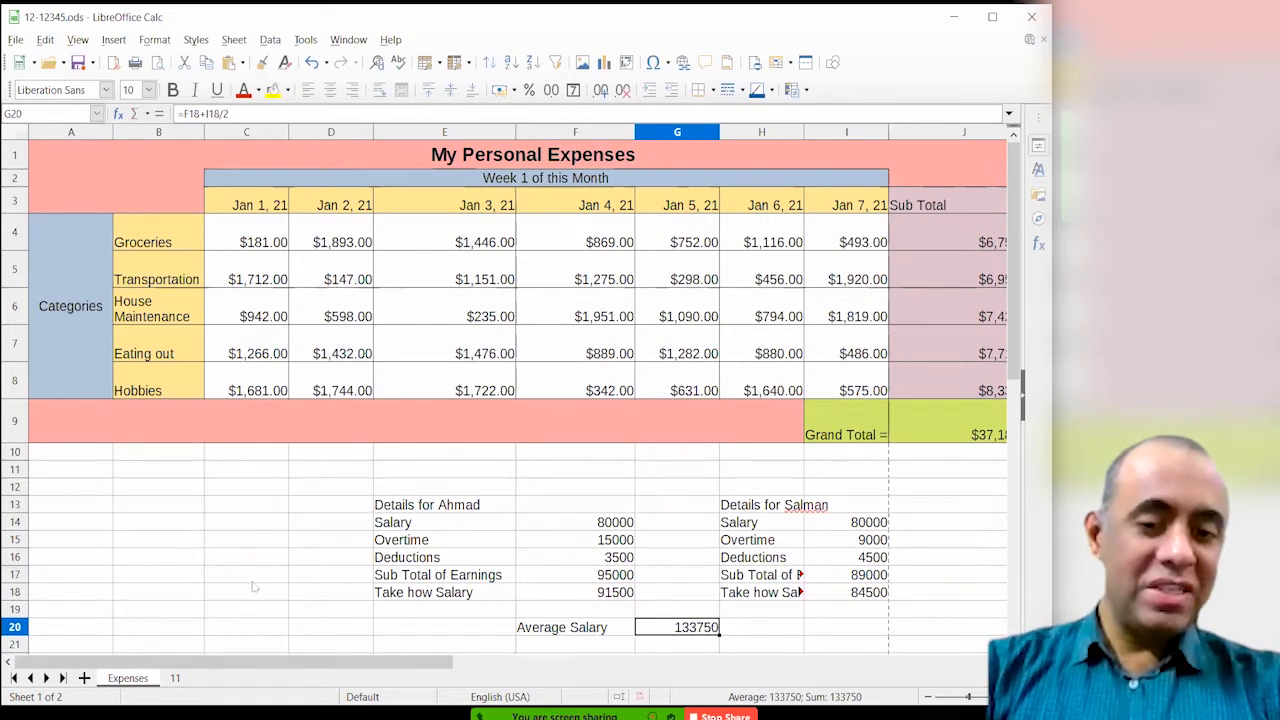
- Examine the order of the addition and the division in the G20 formula, highlighting its individual parts
{"action": "key", "text": "F2"}
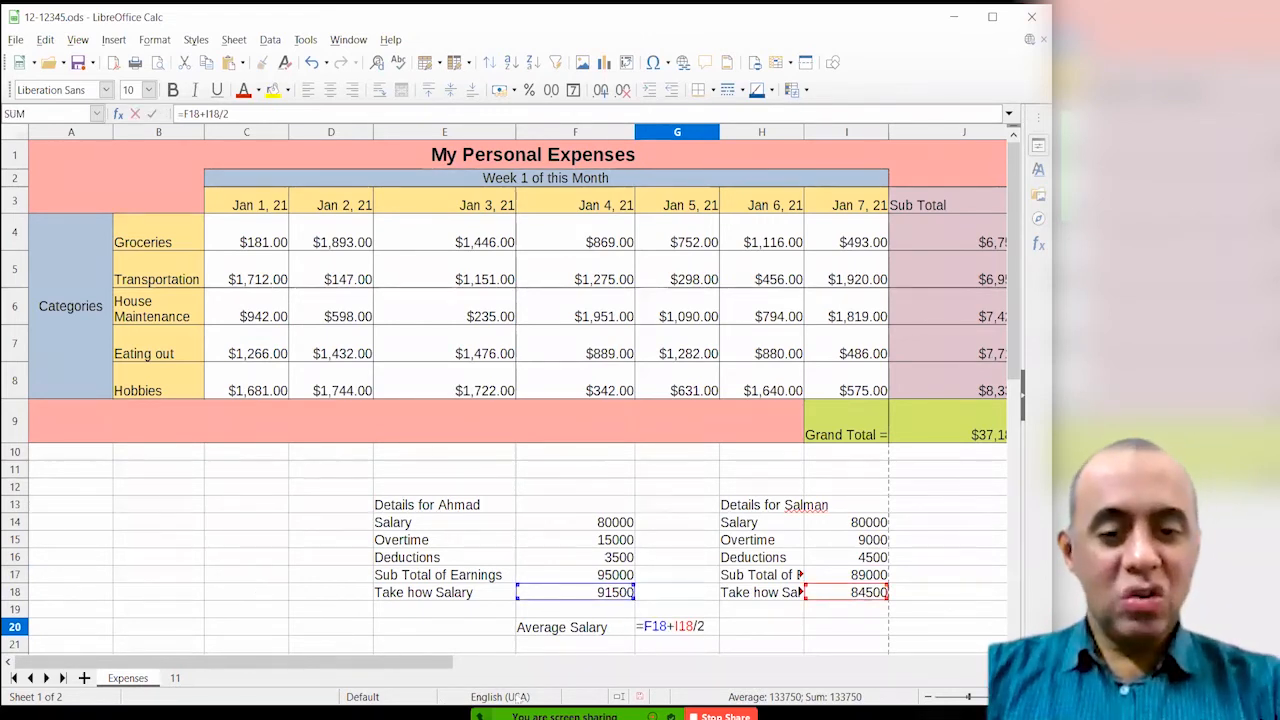
{"action": "left_click_drag", "start_coordinate": [675, 626], "coordinate": [710, 626]}
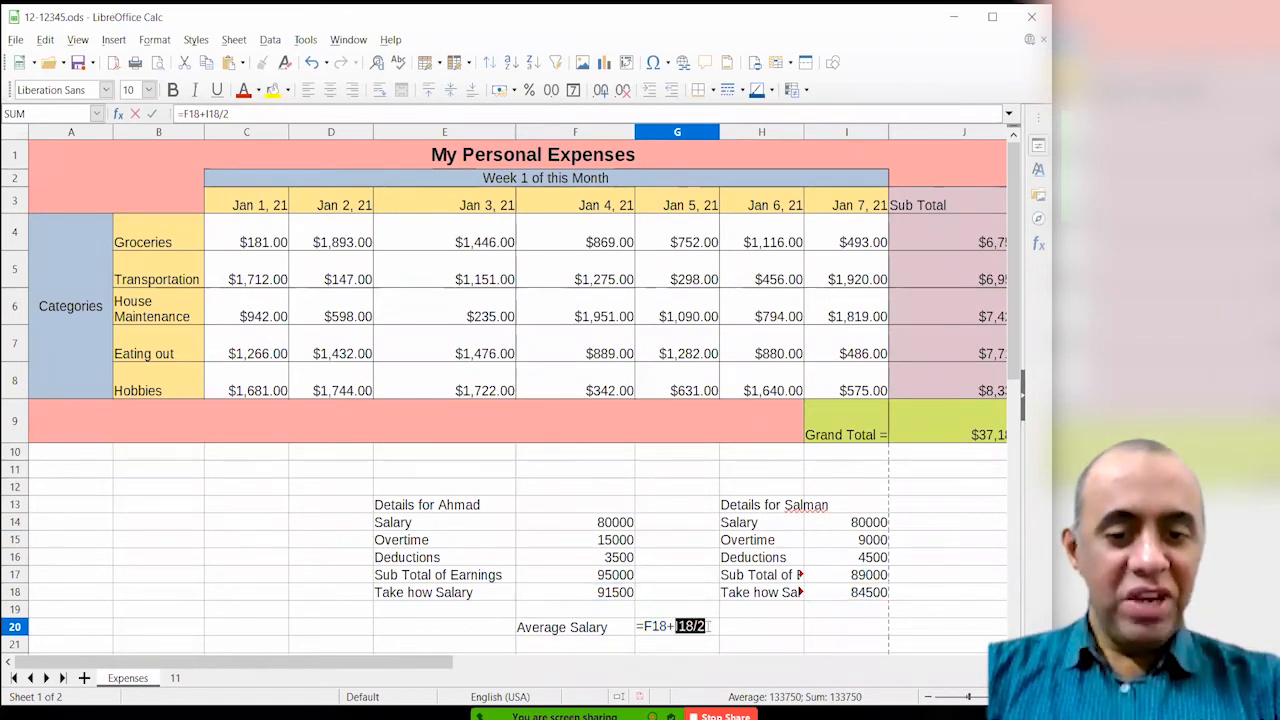
{"action": "left_click", "coordinate": [695, 626]}
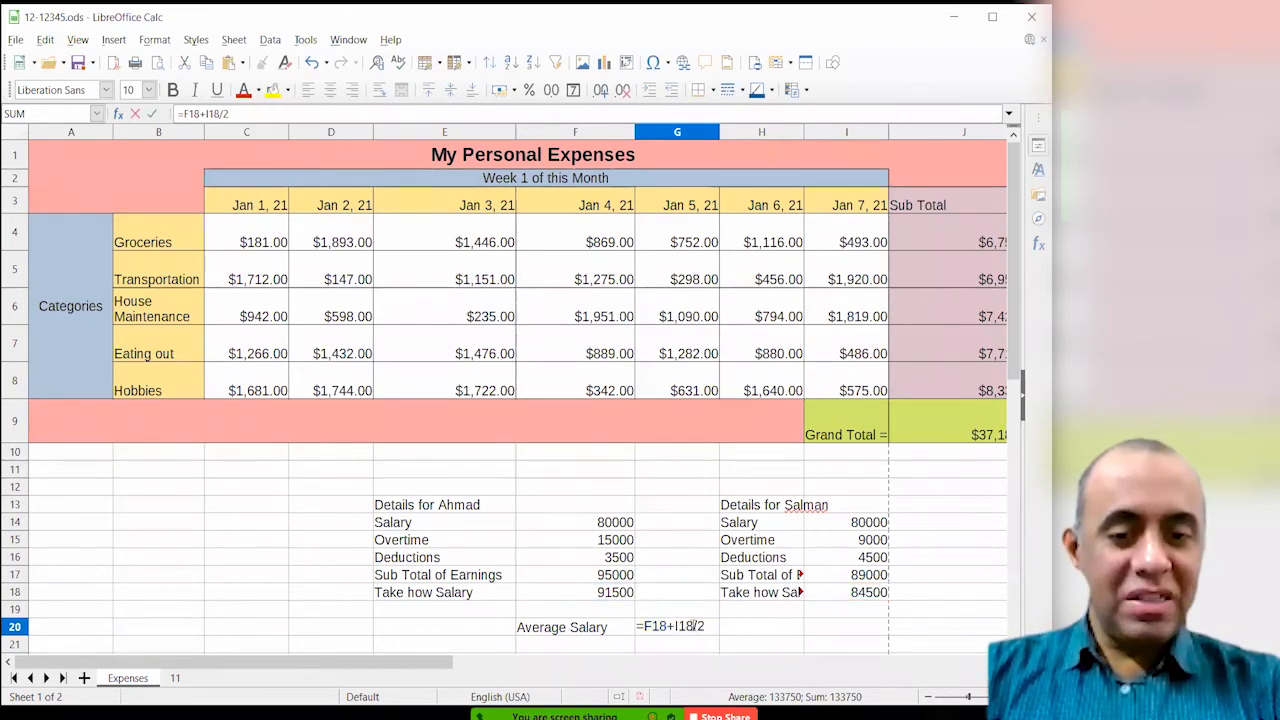
{"action": "left_click_drag", "start_coordinate": [695, 626], "coordinate": [645, 626]}
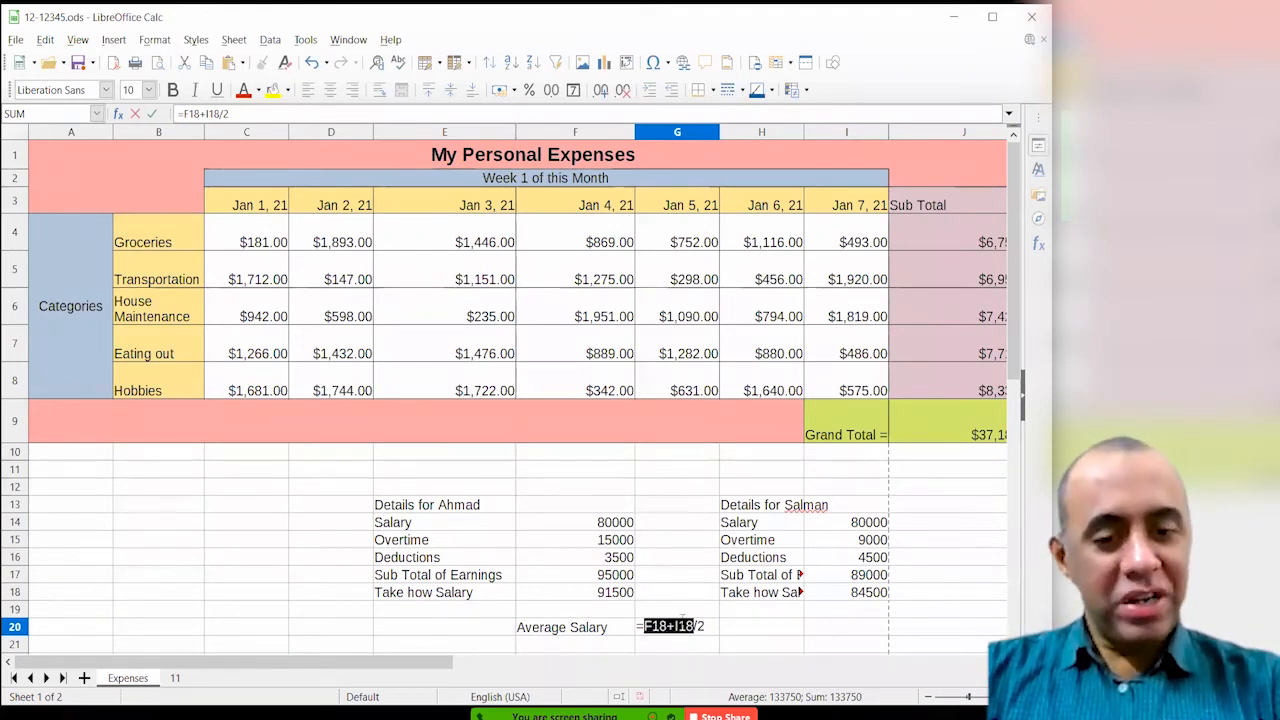
{"action": "left_click", "coordinate": [677, 625]}
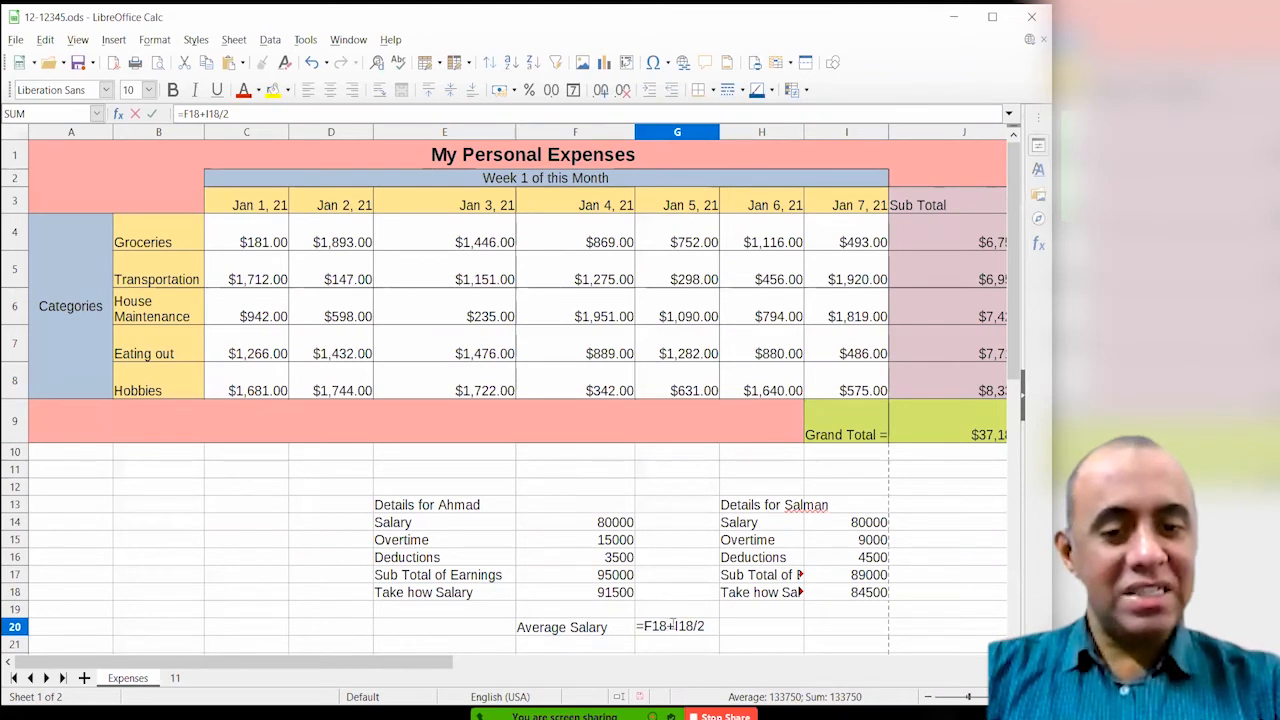
{"action": "left_click_drag", "start_coordinate": [668, 626], "coordinate": [676, 626]}
{"action": "left_click", "coordinate": [694, 625]}
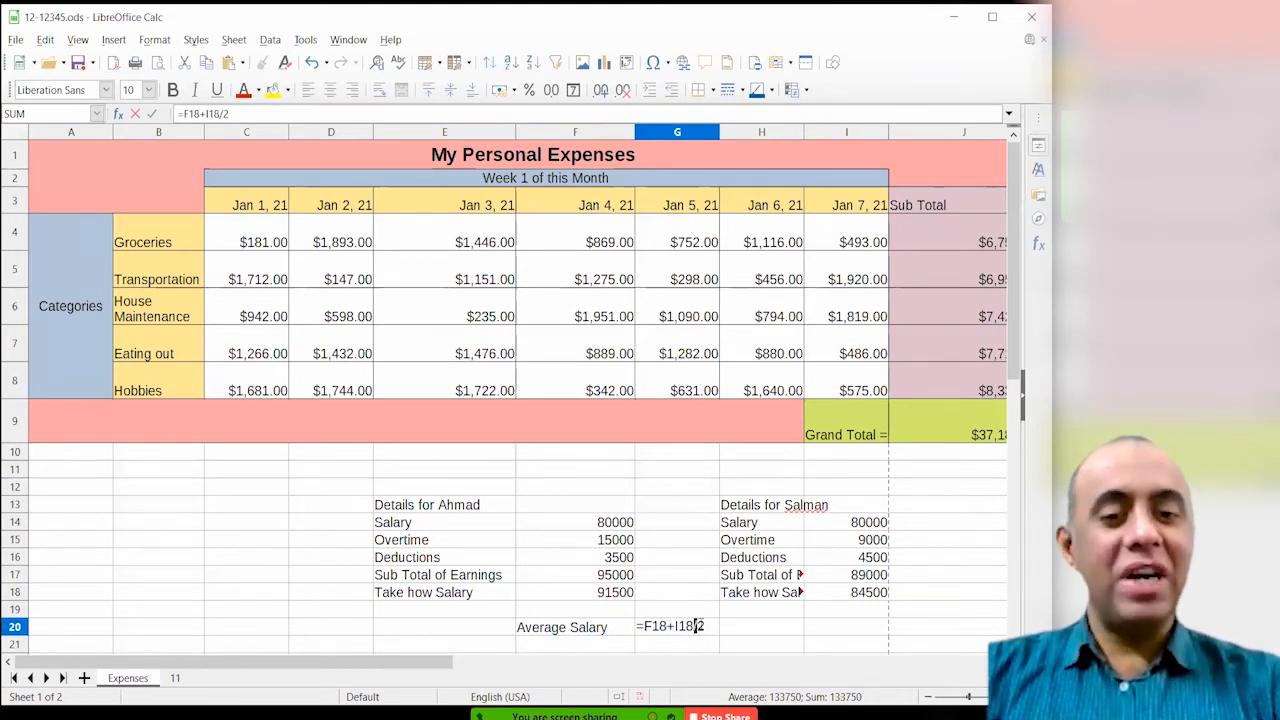
{"action": "left_click_drag", "start_coordinate": [705, 626], "coordinate": [642, 628]}
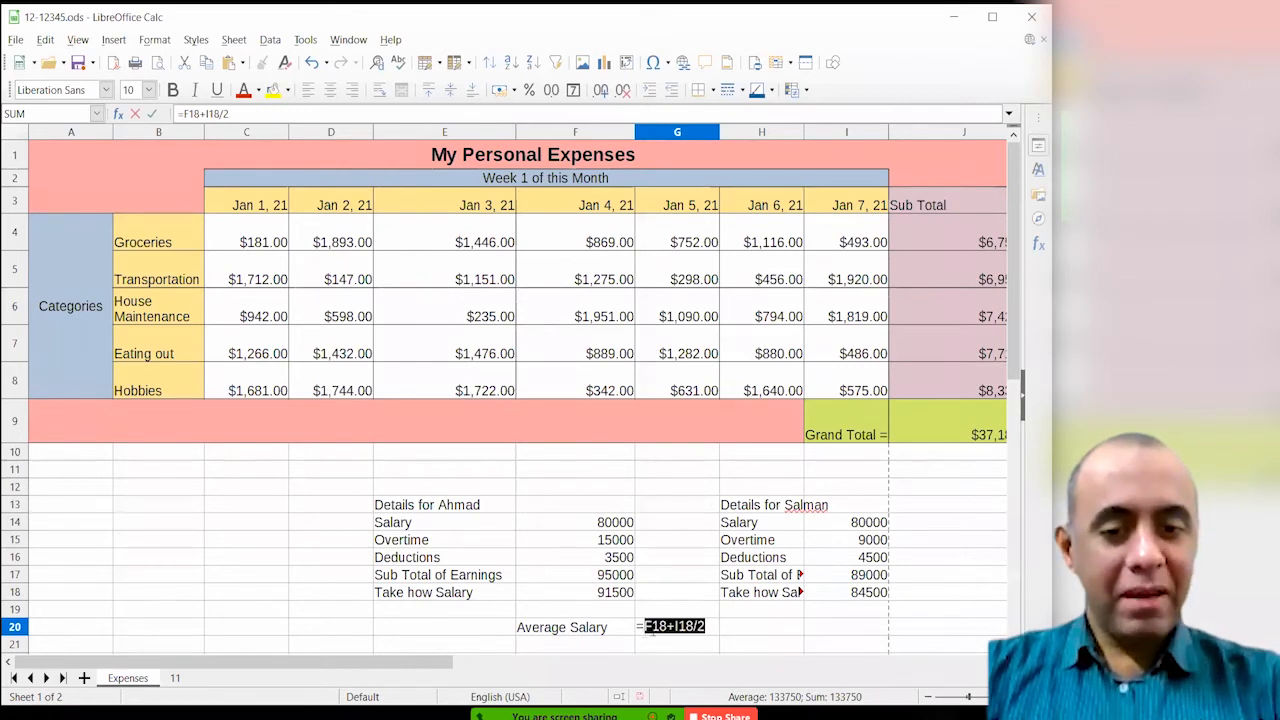
{"action": "left_click", "coordinate": [650, 628]}
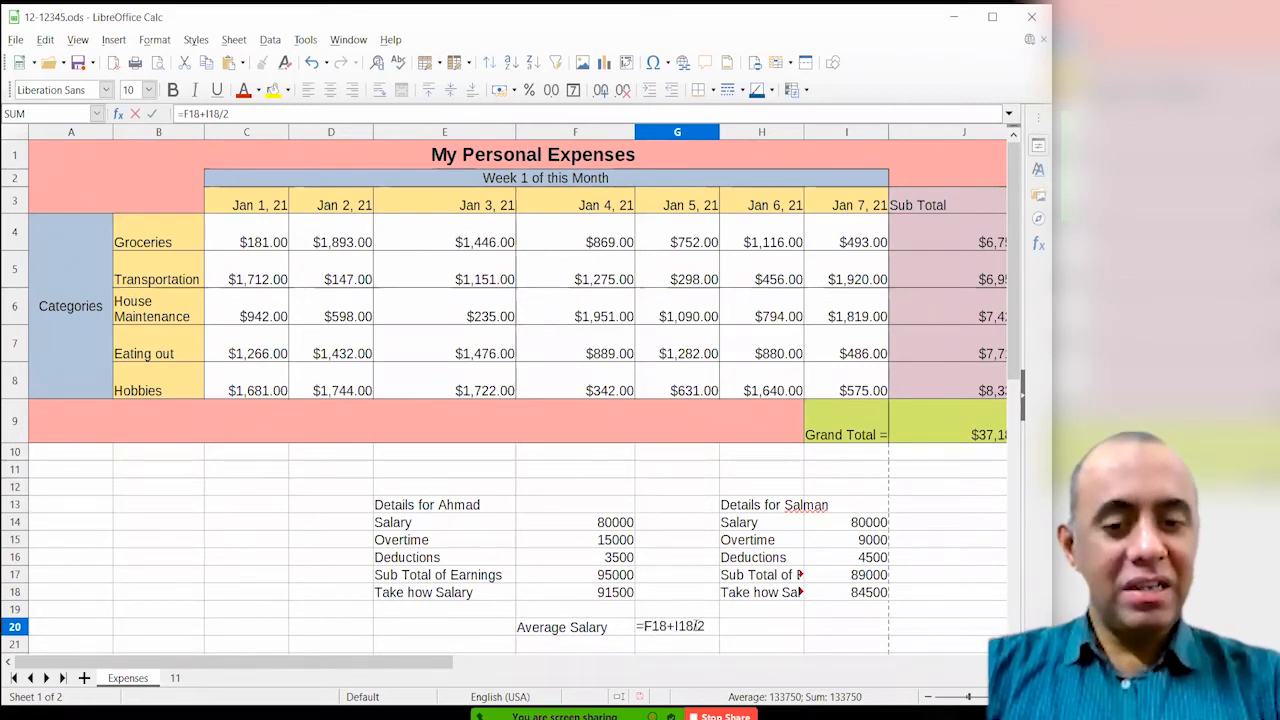
{"action": "left_click_drag", "start_coordinate": [695, 626], "coordinate": [704, 627]}
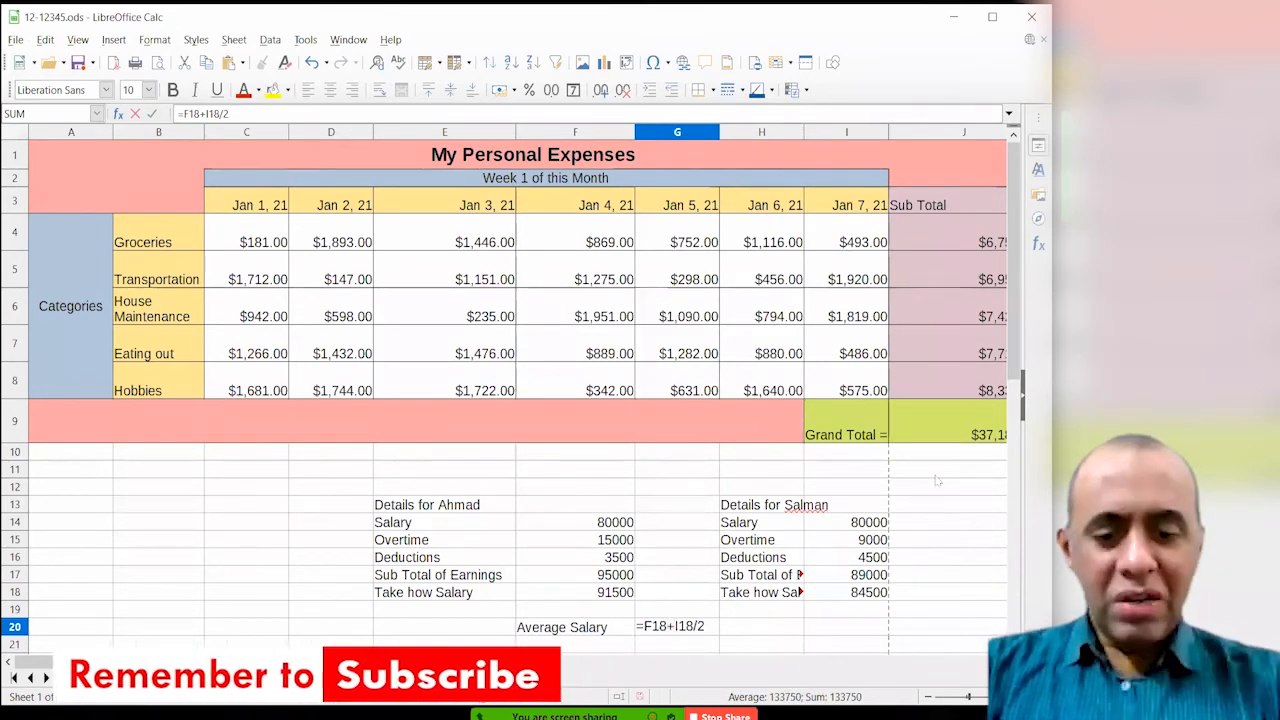
- Add parentheses around F18+I18 so the G20 formula reads =(F18+I18)/2
{"action": "type", "text": "("}
{"action": "key", "text": "Right"}
{"action": "key", "text": "Right"}
{"action": "key", "text": "Right"}
{"action": "key", "text": "Right"}
{"action": "key", "text": "Right"}
{"action": "key", "text": "Right"}
{"action": "key", "text": "Right"}
{"action": "type", "text": ")"}
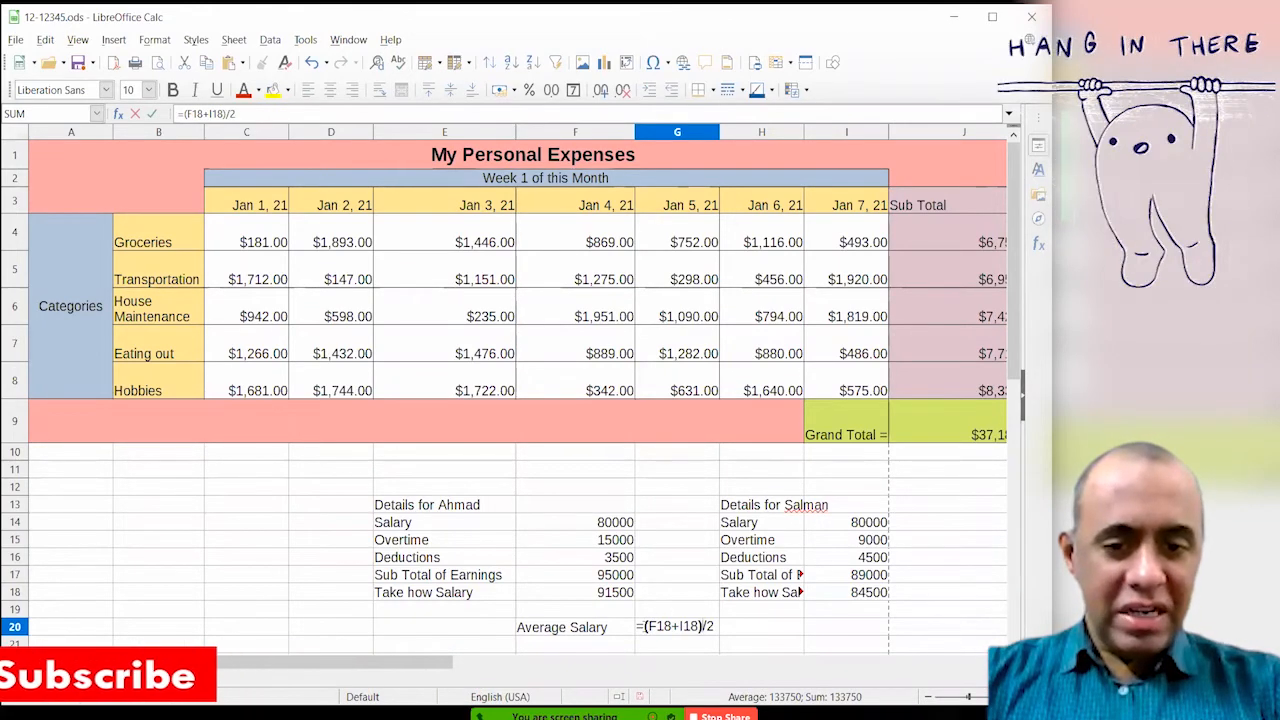
- Highlight the parenthesised sum and the division by 2 in the G20 formula, and commit the edited formula
{"action": "key", "text": "shift+Left"}
{"action": "key", "text": "shift+Left"}
{"action": "key", "text": "shift+Left"}
{"action": "key", "text": "shift+Left"}
{"action": "key", "text": "shift+Left"}
{"action": "key", "text": "shift+Left"}
{"action": "key", "text": "shift+Left"}
{"action": "key", "text": "shift+Left"}
{"action": "key", "text": "shift+Left"}
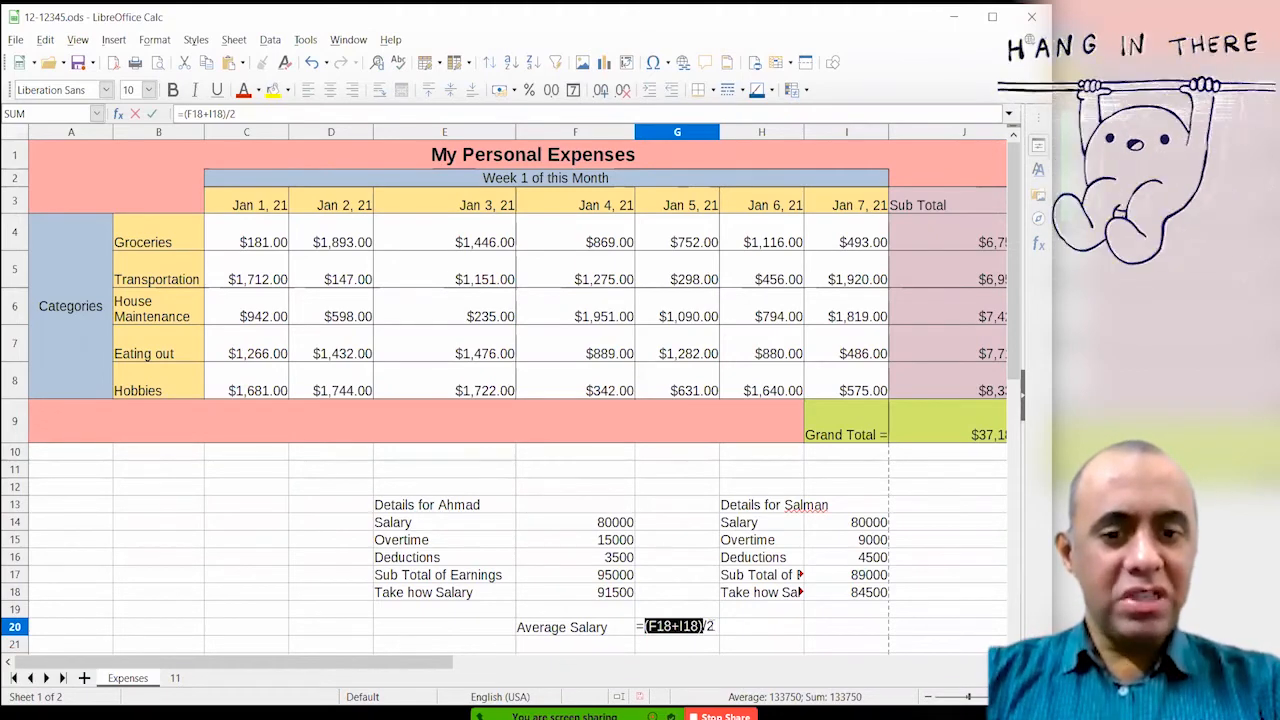
{"action": "key", "text": "Right"}
{"action": "key", "text": "shift+Right"}
{"action": "key", "text": "shift+Right"}
{"action": "key", "text": "Left"}
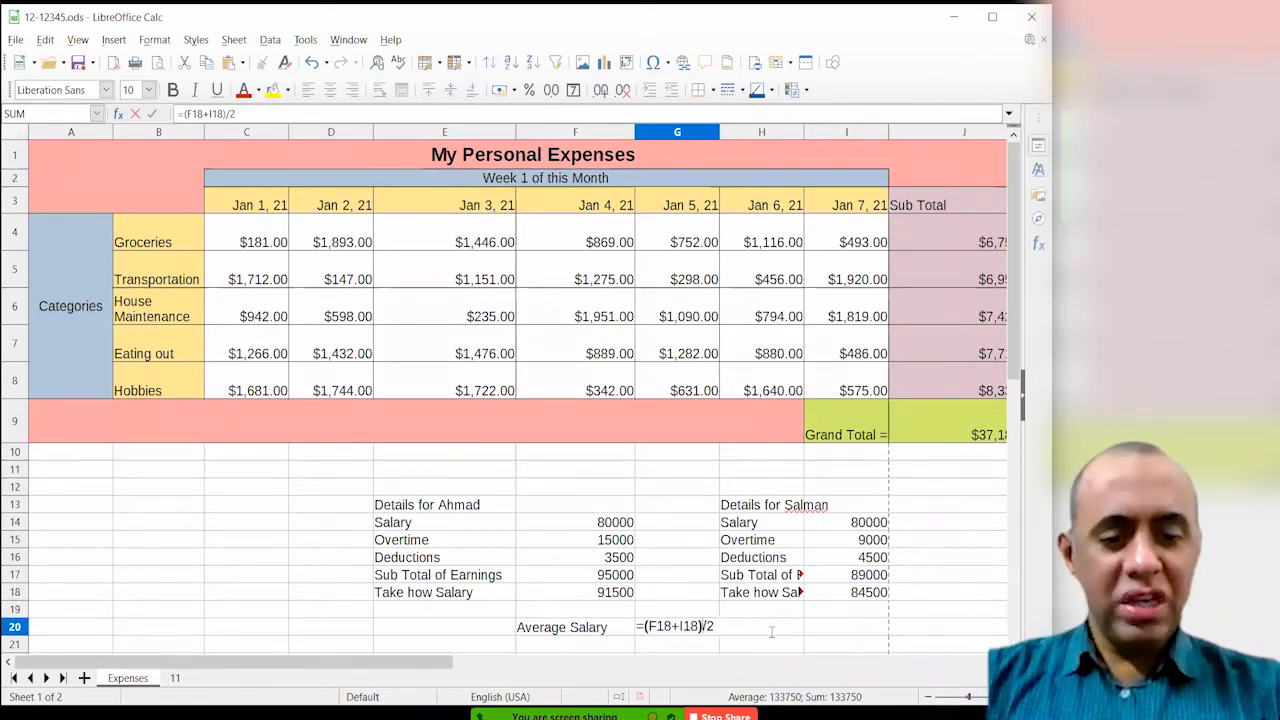
{"action": "key", "text": "Return"}
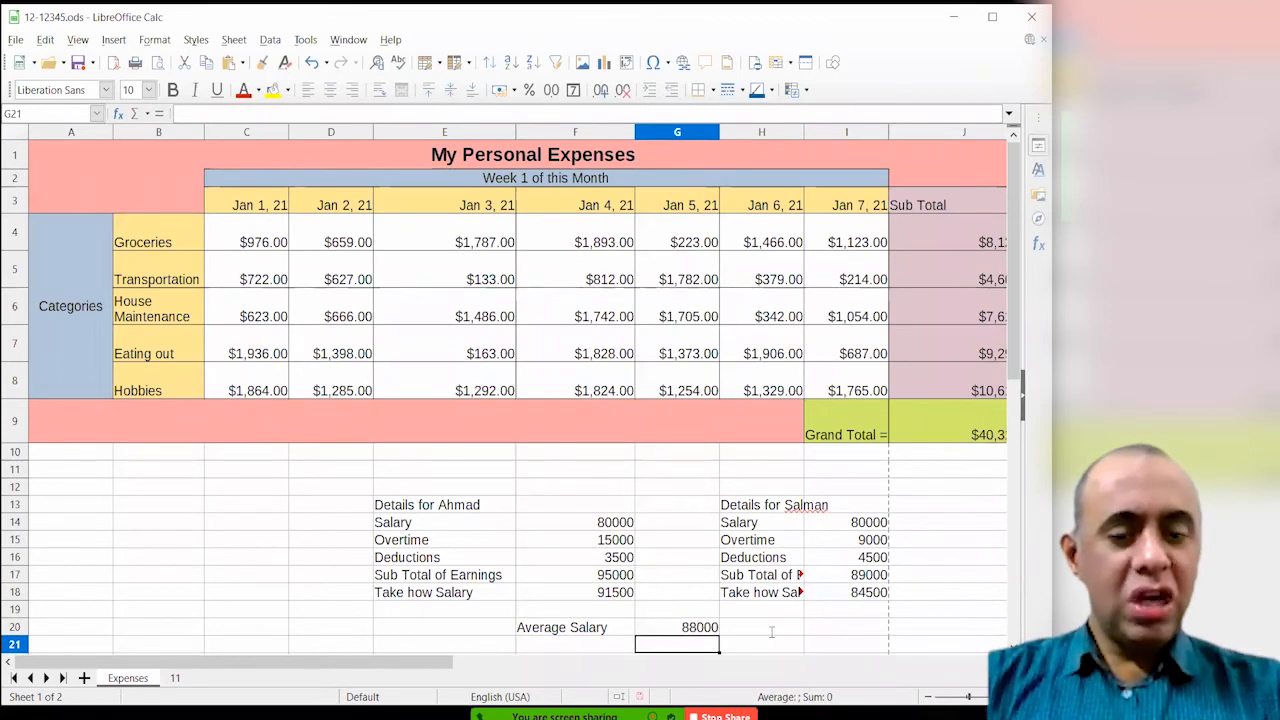
- Select both take-home salary amounts, F18 and I18, to compare their average with the result in G20
{"action": "key", "text": "Left"}
{"action": "key", "text": "Up"}
{"action": "key", "text": "Up"}
{"action": "key", "text": "Up"}
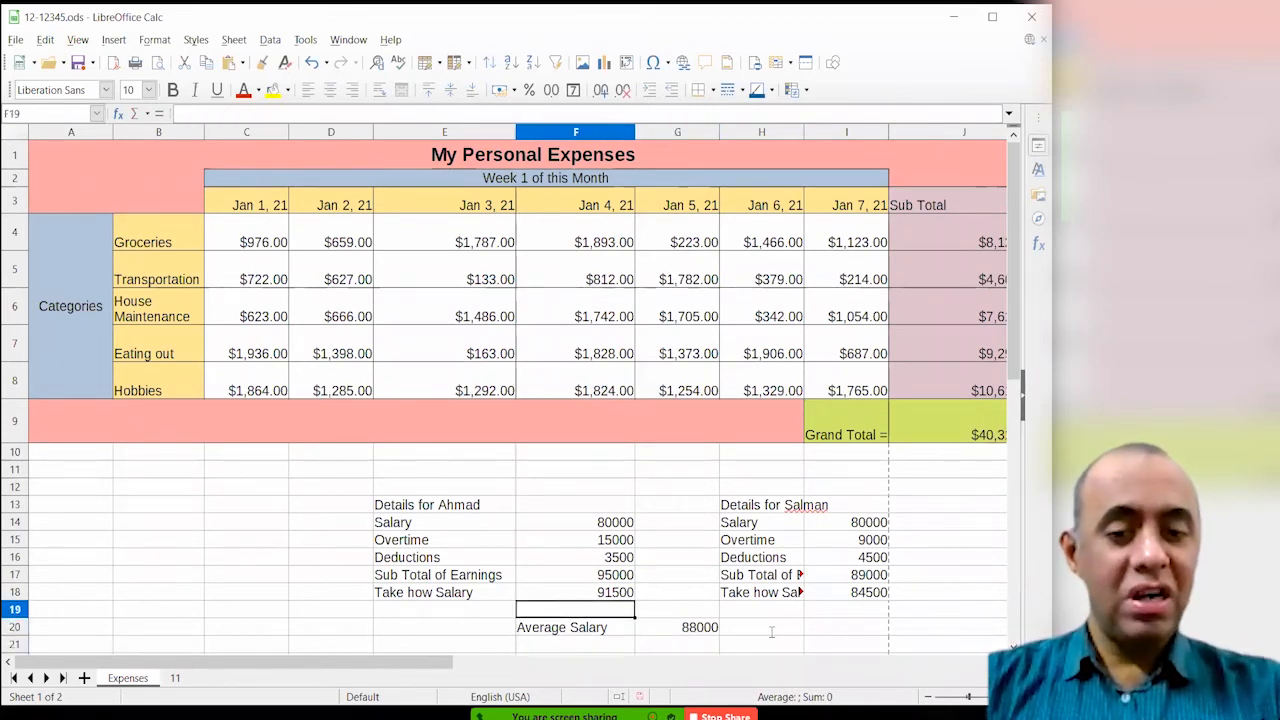
{"action": "left_click", "coordinate": [862, 593], "text": "ctrl"}
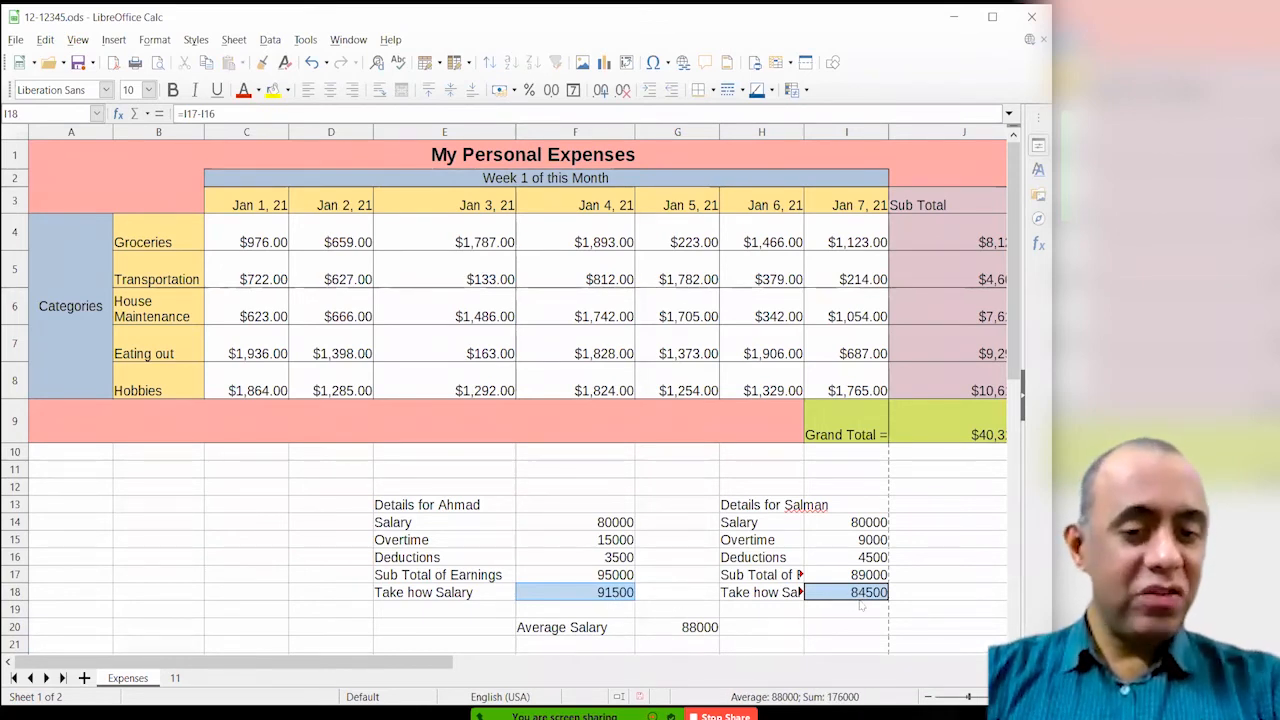
{"action": "left_click", "coordinate": [704, 628]}
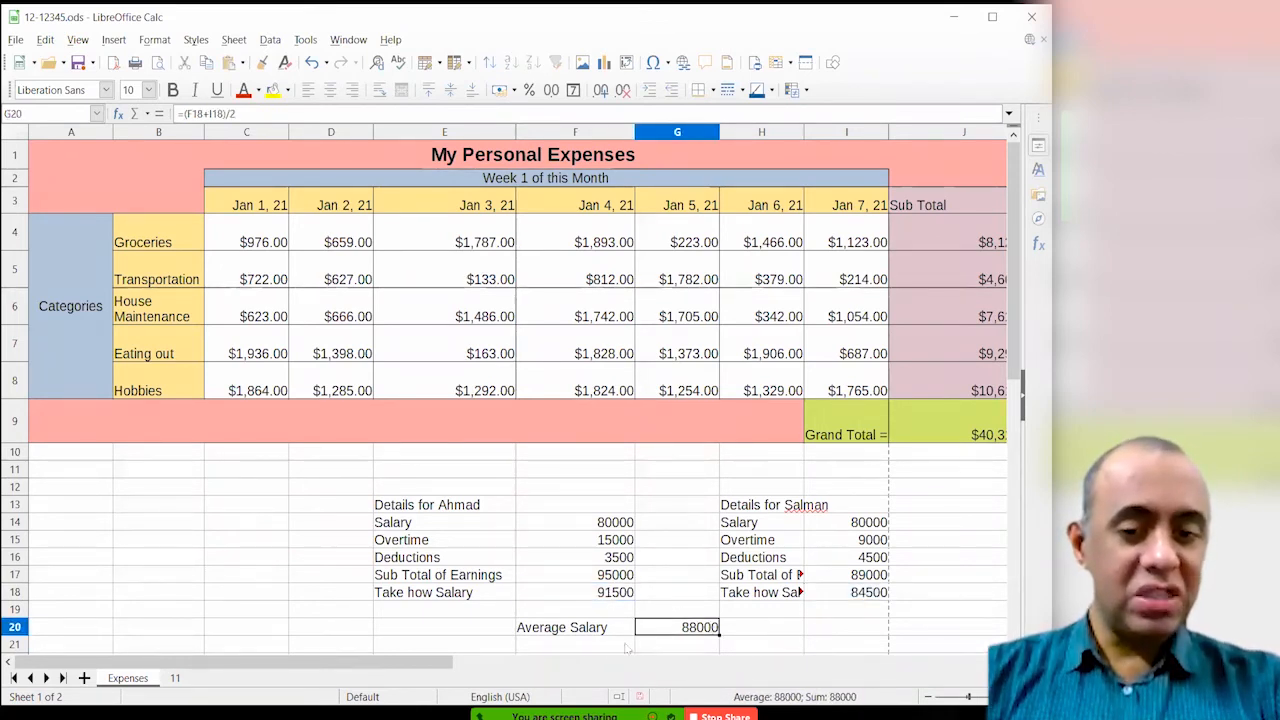
- Reopen the average formula in G20 to inspect the two salary cells it references
{"action": "key", "text": "Down"}
{"action": "key", "text": "Left"}
{"action": "key", "text": "Up"}
{"action": "key", "text": "shift+Down"}
{"action": "key", "text": "Up"}
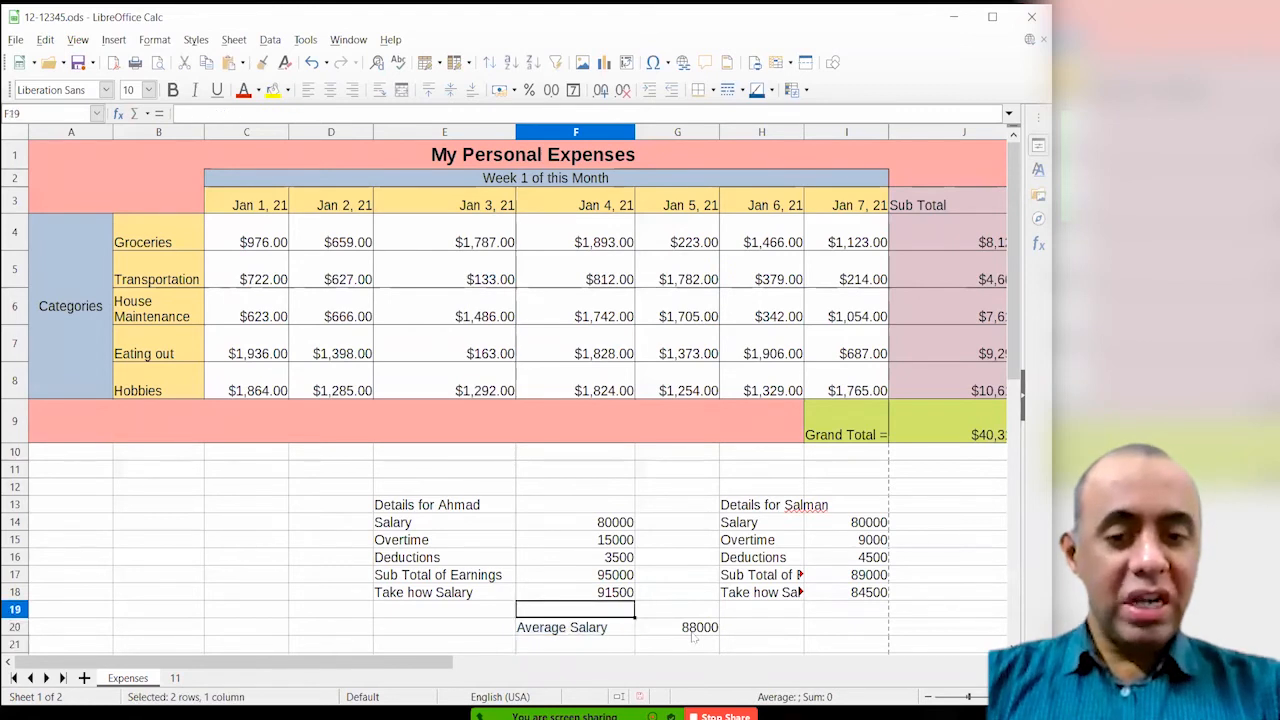
{"action": "key", "text": "Down"}
{"action": "key", "text": "Right"}
{"action": "double_click", "coordinate": [693, 632]}
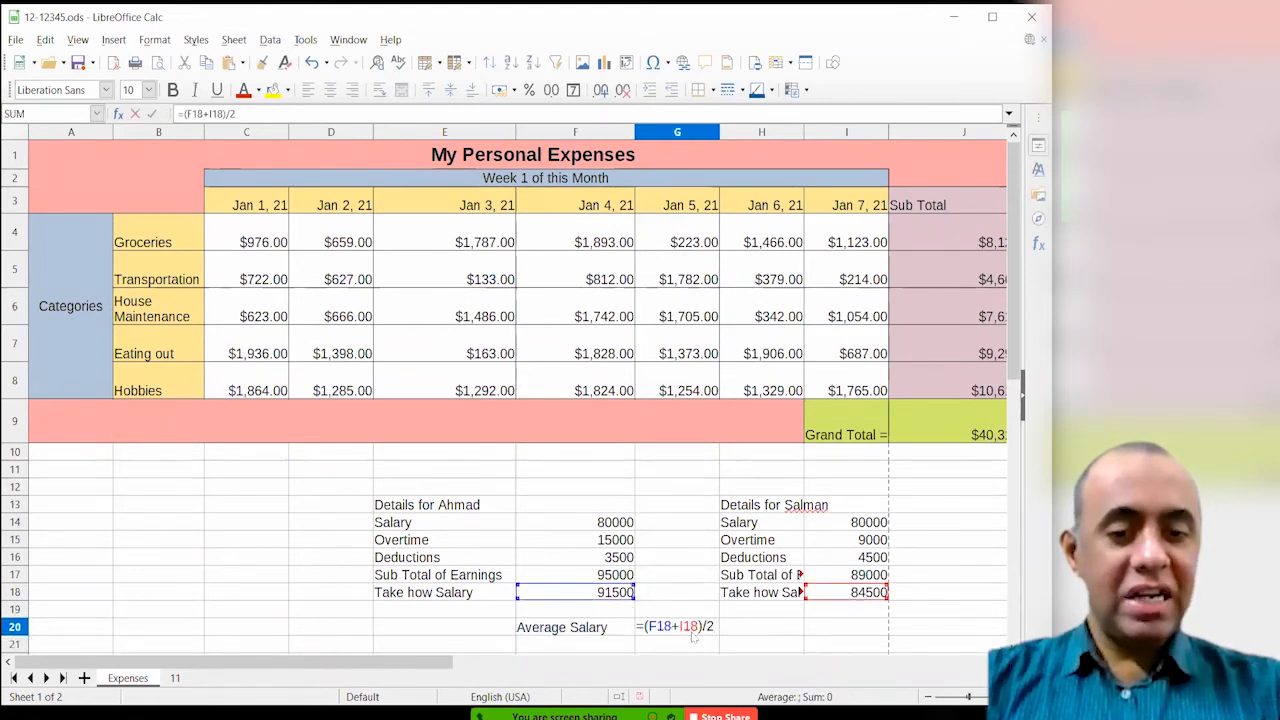
{"action": "key", "text": "Return"}
- Enter =AVERAGE(F18,I18) in G21 below the manual average, and reopen it to inspect its references
{"action": "type", "text": "="}
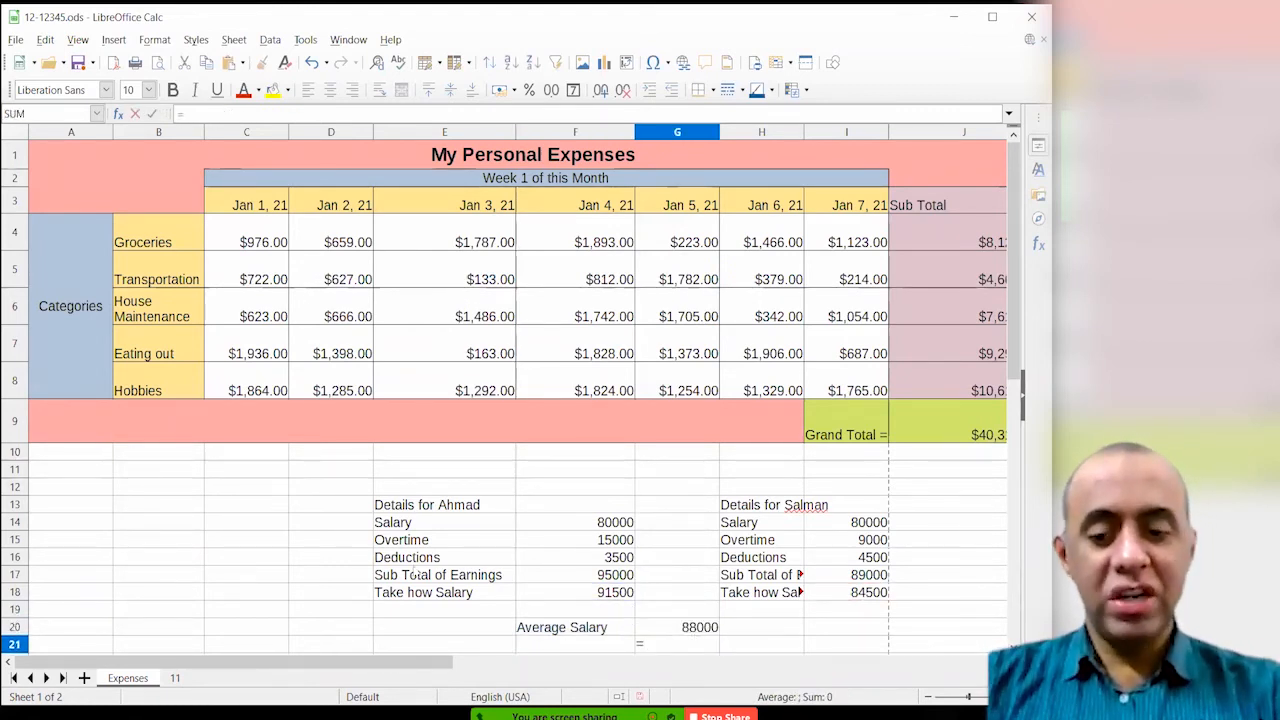
{"action": "type", "text": "average("}
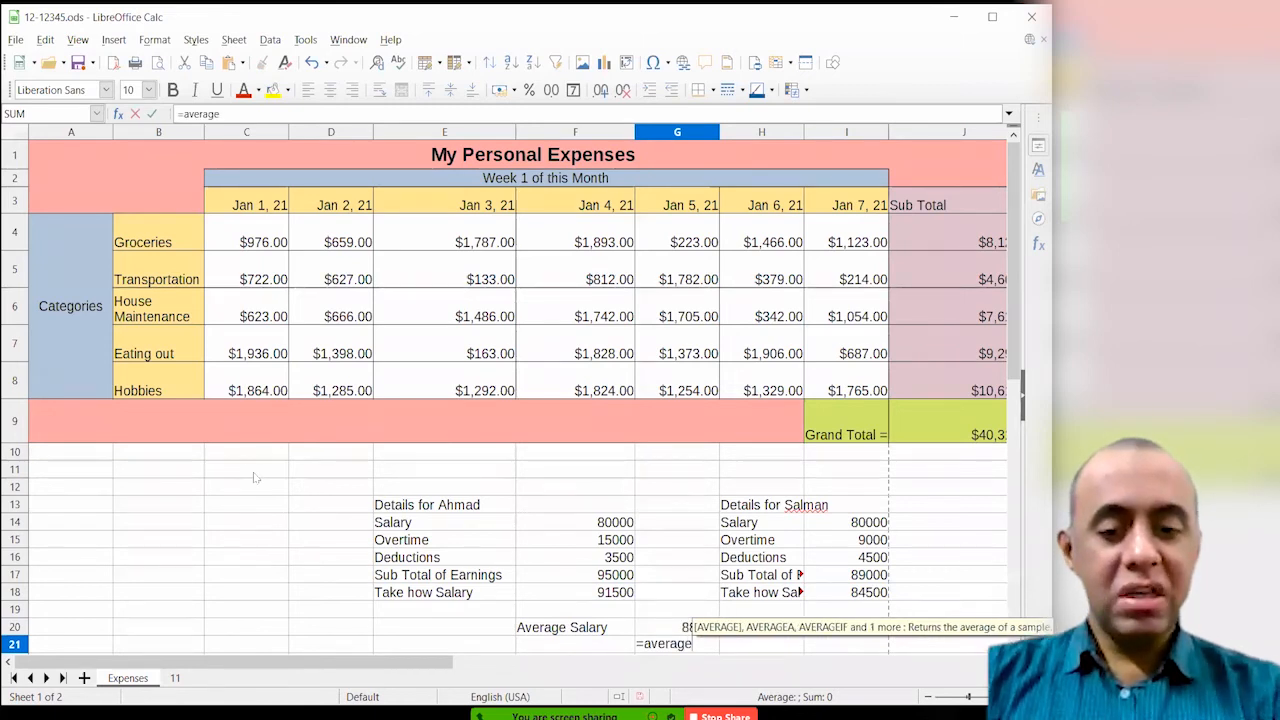
{"action": "left_click", "coordinate": [578, 592]}
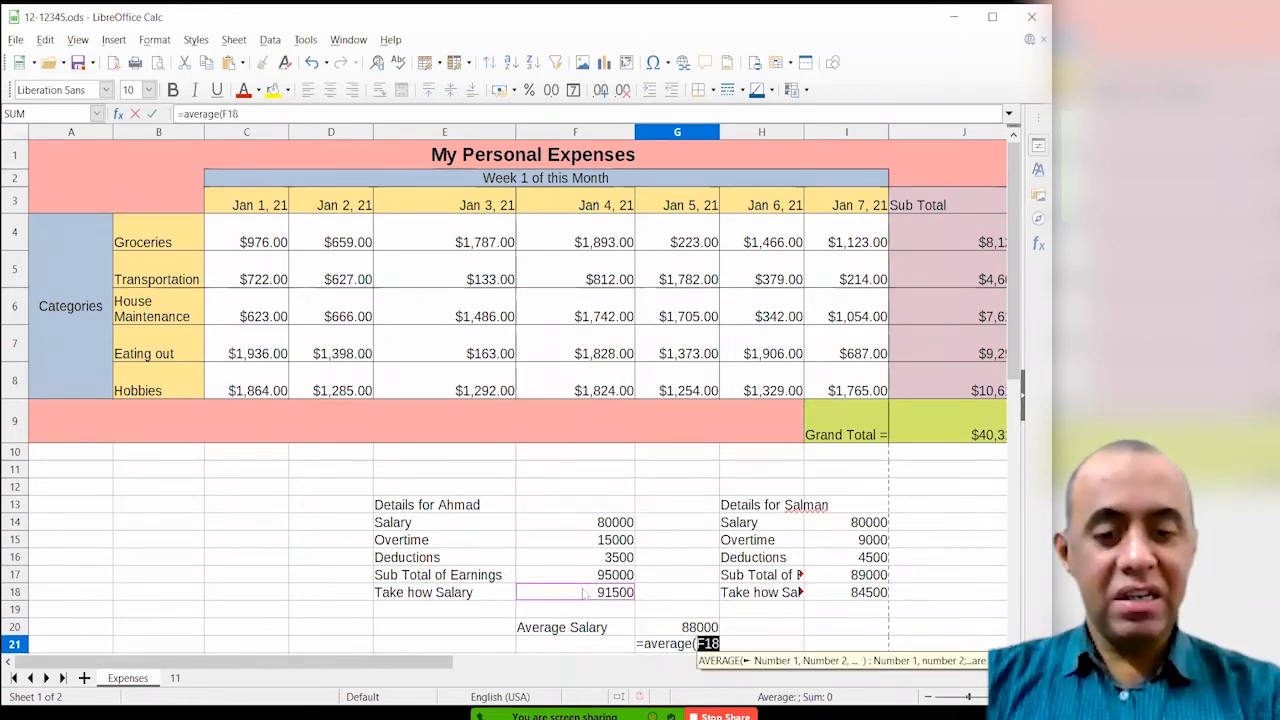
{"action": "type", "text": ";"}
{"action": "left_click", "coordinate": [860, 592]}
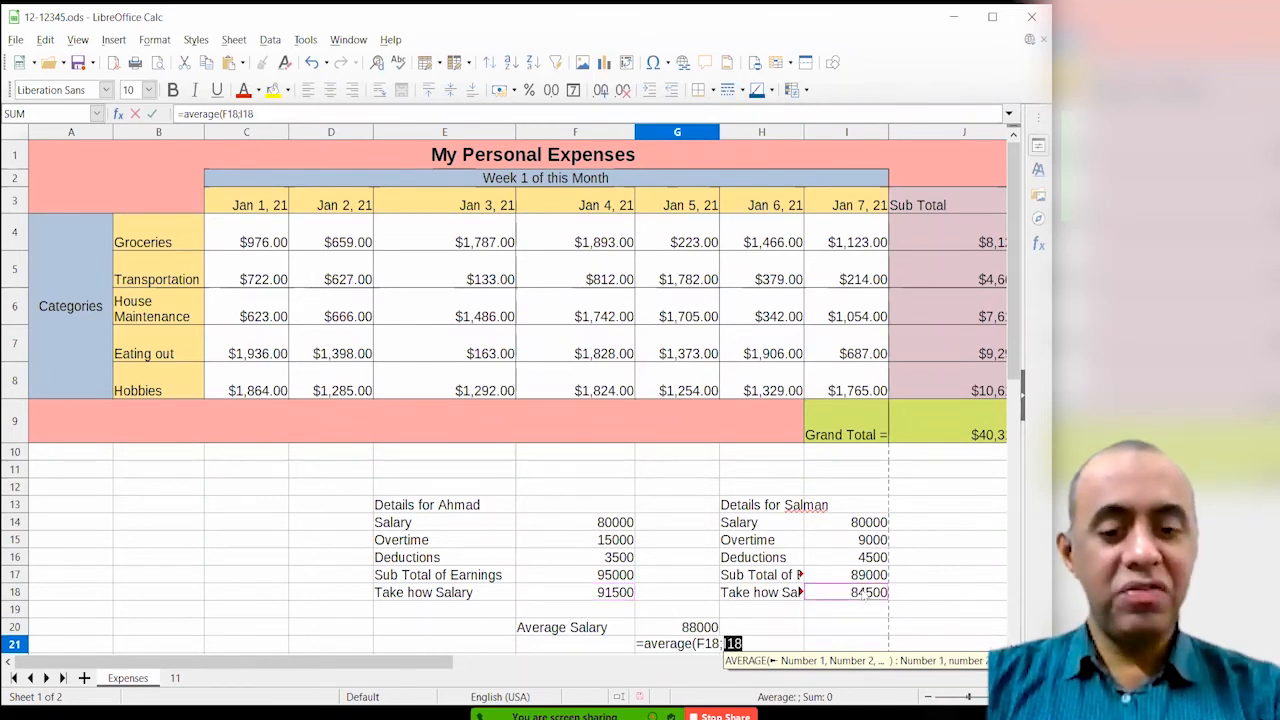
{"action": "type", "text": ")"}
{"action": "key", "text": "Return"}
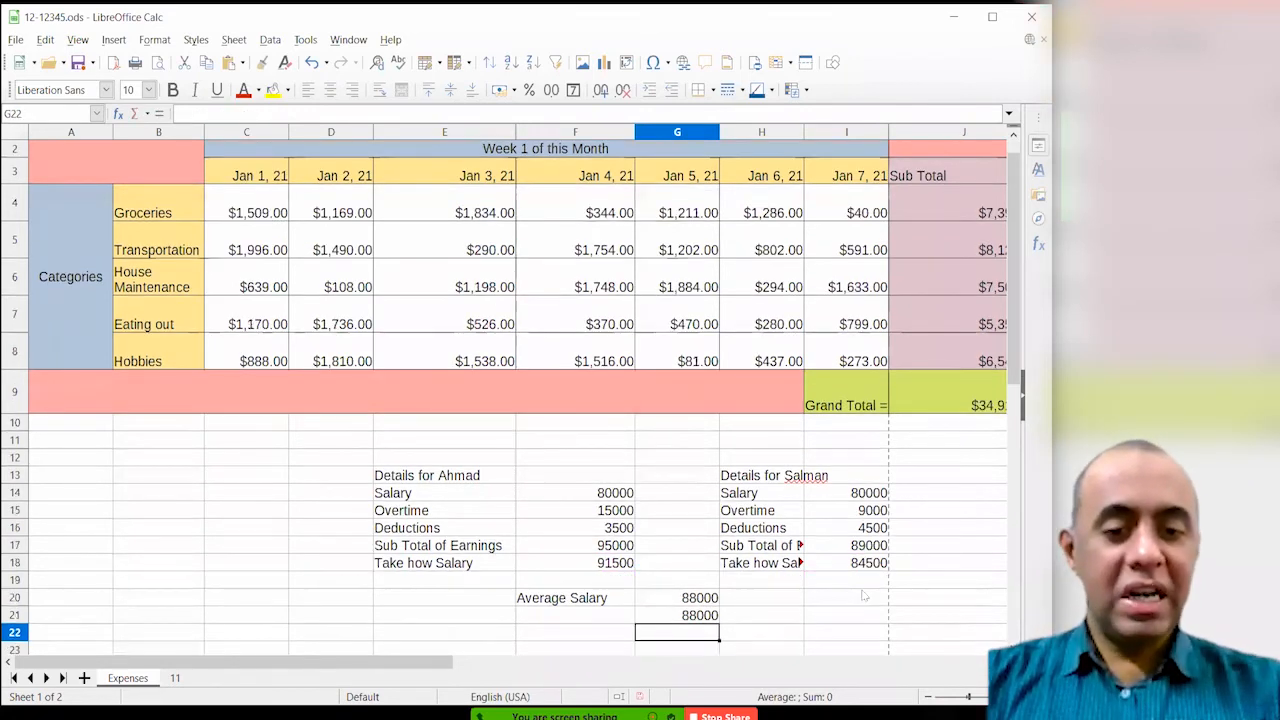
{"action": "key", "text": "Up"}
{"action": "key", "text": "F2"}
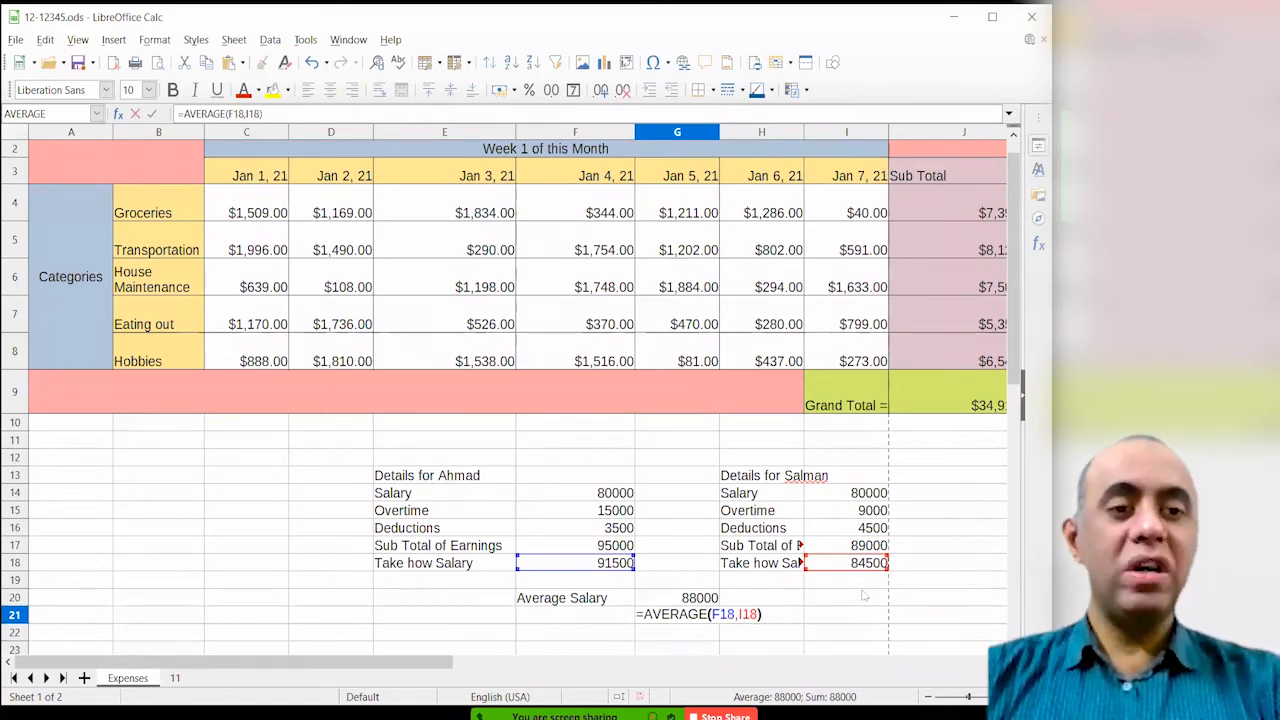
- Correct the labels in E18 and H18 to Take home Salary, and widen column H to fit its labels
{"action": "left_click", "coordinate": [761, 580]}
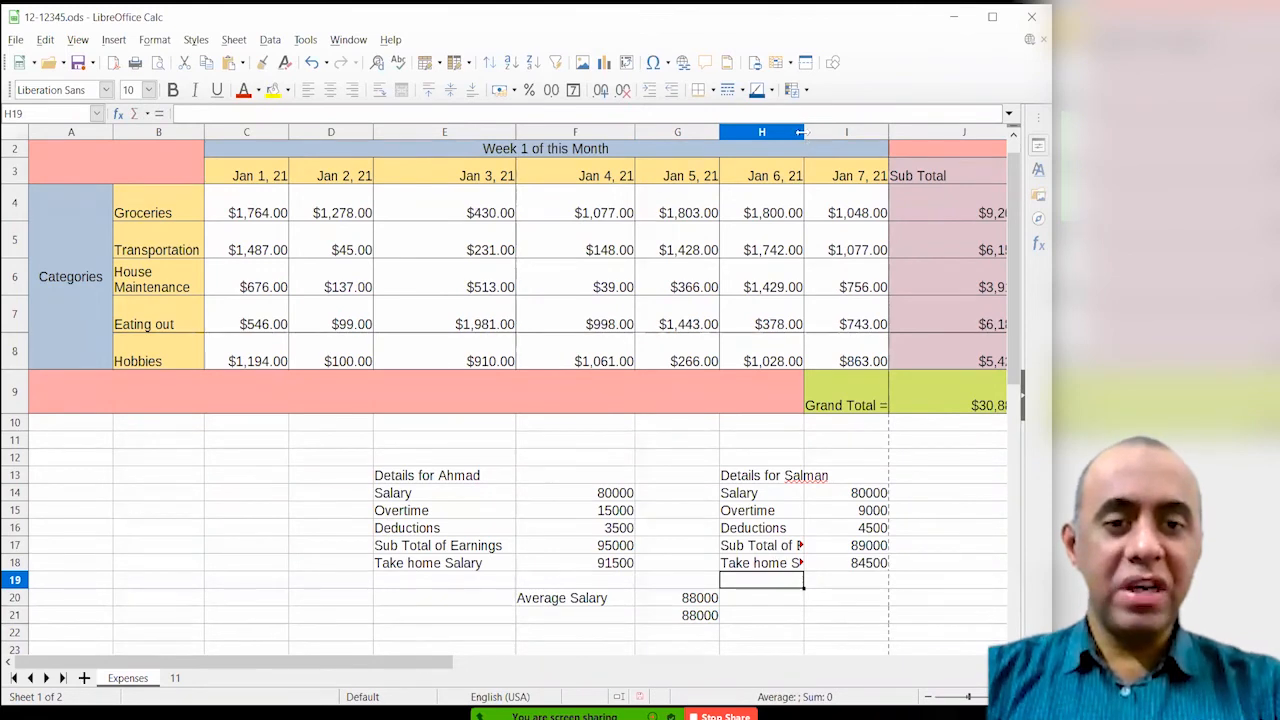
{"action": "left_click_drag", "start_coordinate": [800, 132], "coordinate": [851, 132]}
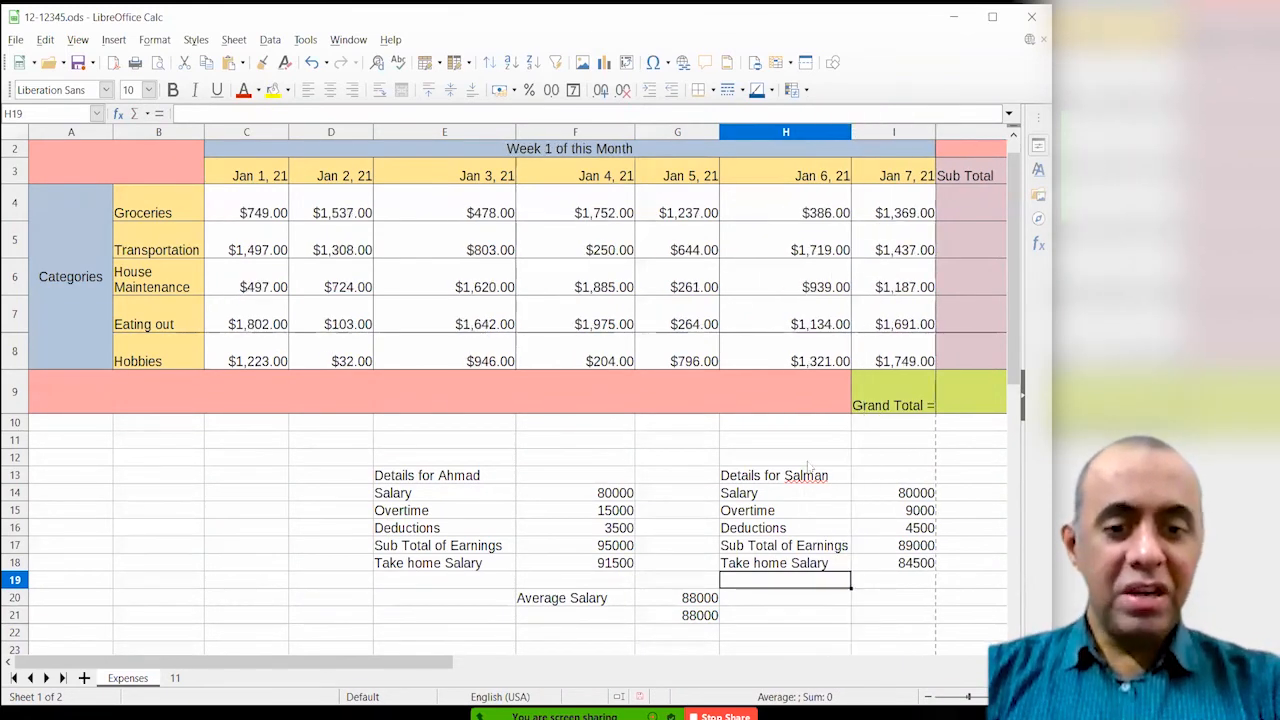
- Compare the manual average in G20 with the AVERAGE function result in G21
{"action": "left_click", "coordinate": [605, 545]}
{"action": "left_click_drag", "start_coordinate": [575, 598], "coordinate": [667, 620]}
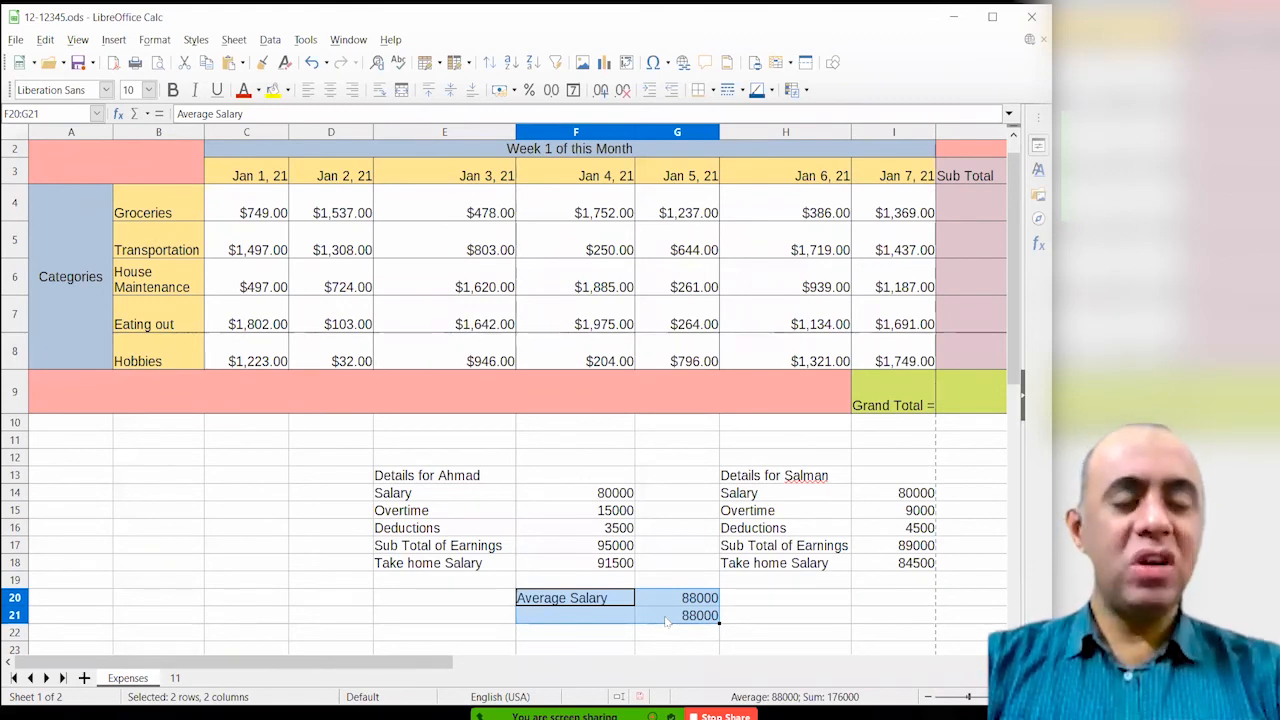
{"action": "left_click", "coordinate": [667, 620]}
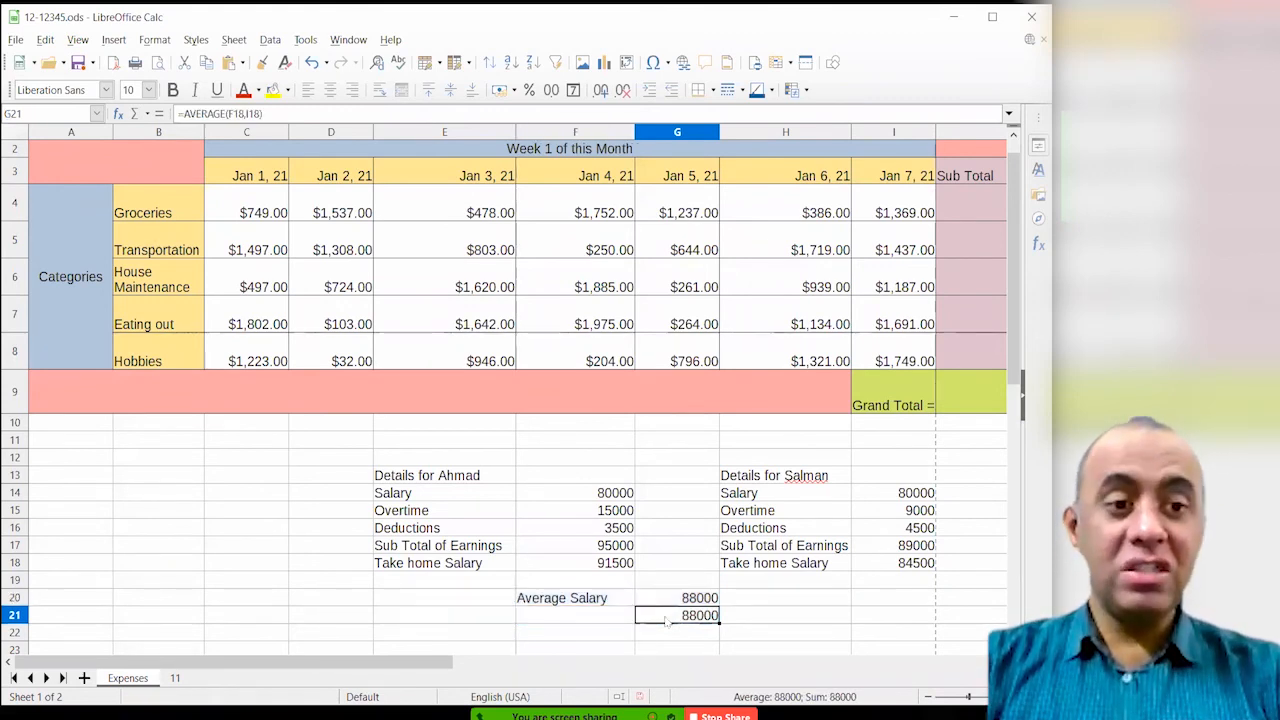